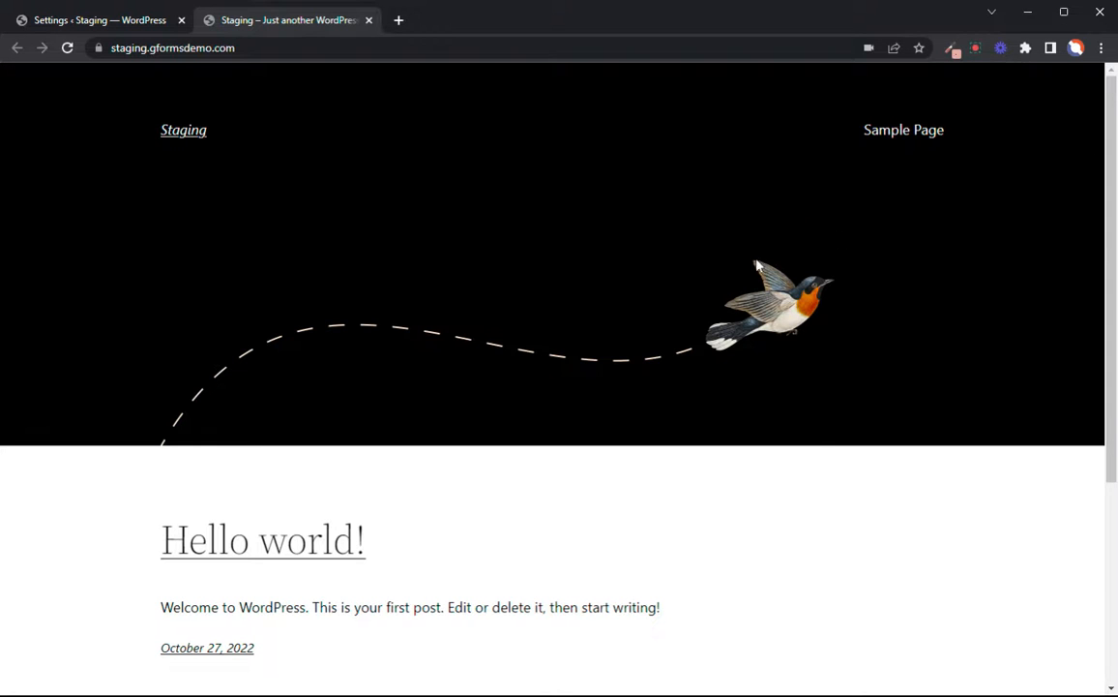
# - Scroll down and back up the Staging site's front page showing the Hello world post
pyautogui.scroll(-3, 754, 264)
pyautogui.scroll(3, 753, 264)
# - In the admin Plugins list, highlight the Gravity Forms and Gravity Forms Stripe Add-On names
pyautogui.click(56, 22)
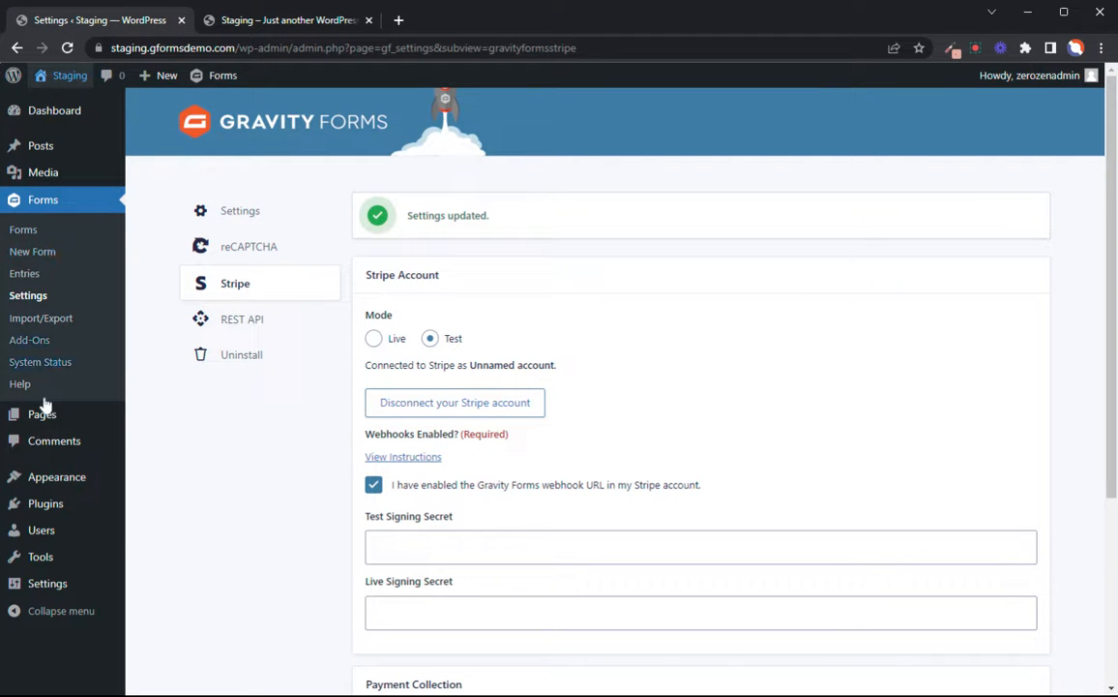
pyautogui.click(54, 507)
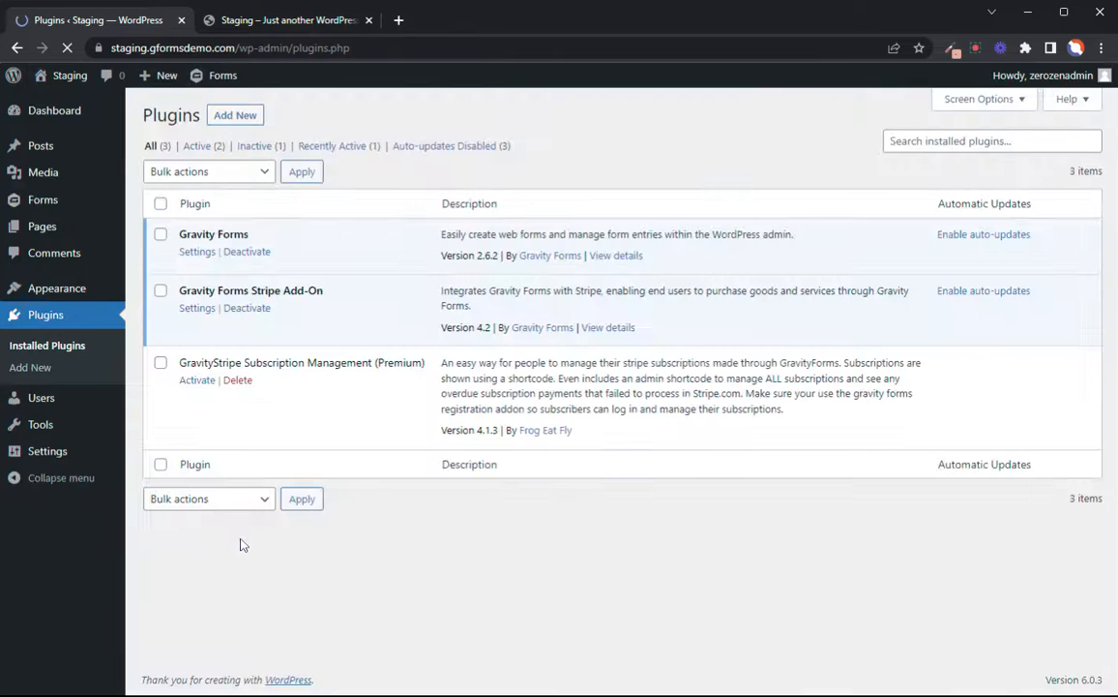
pyautogui.moveTo(250, 234); pyautogui.dragTo(175, 230)
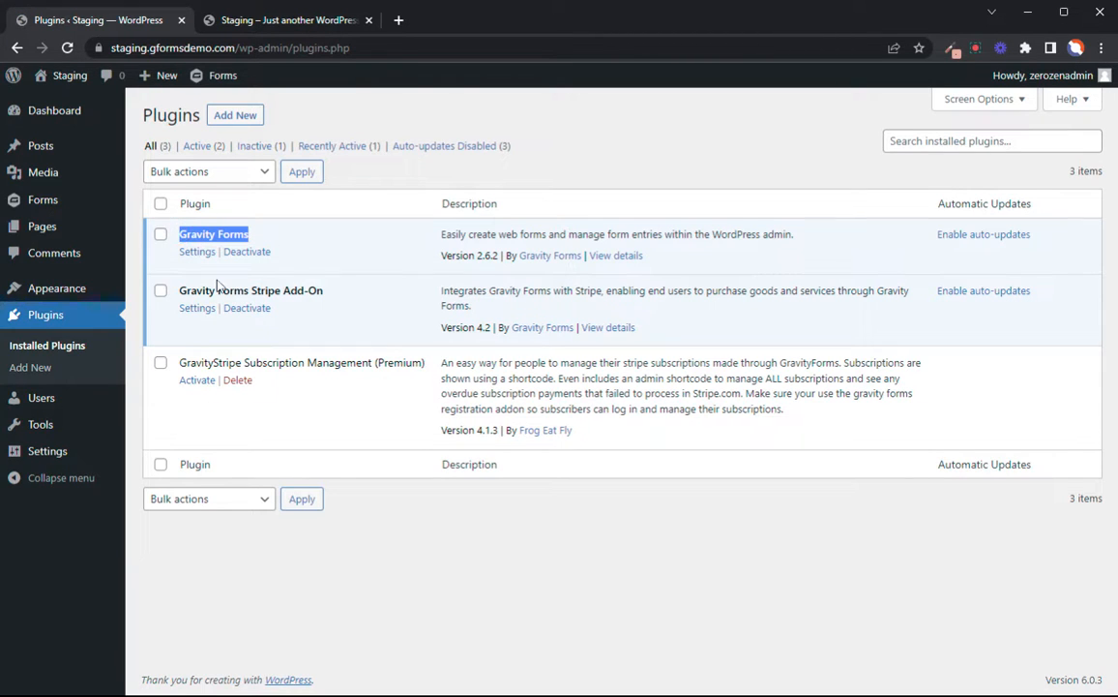
pyautogui.moveTo(325, 290); pyautogui.dragTo(180, 291)
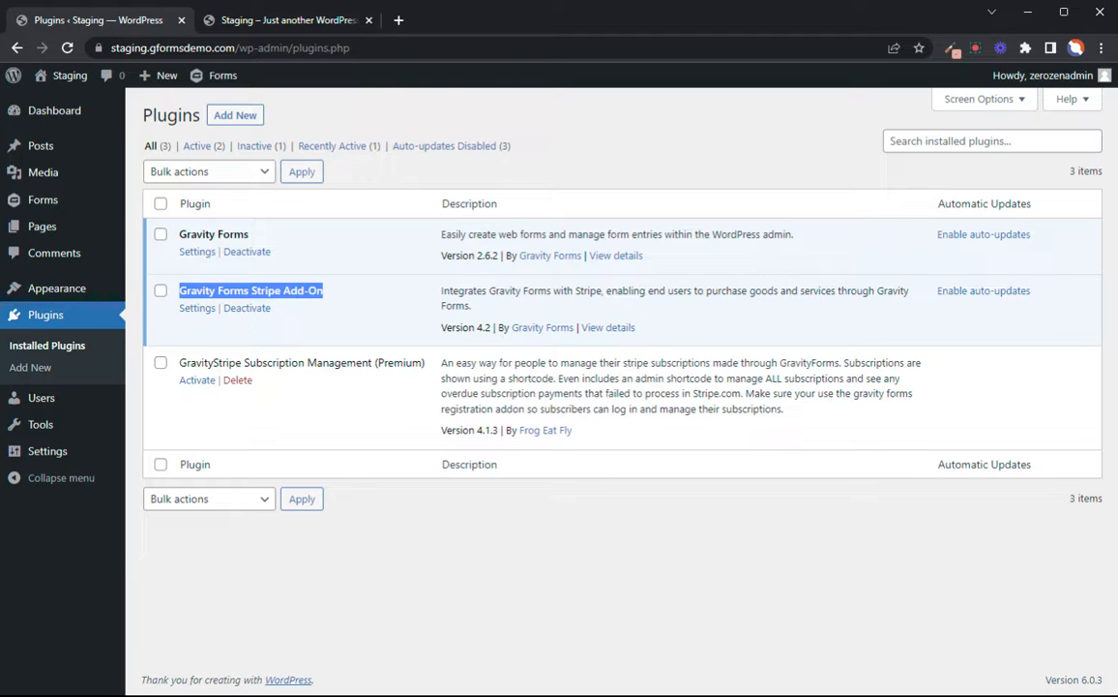
# - In a new tab, visit gravitystripe.com and then the gravityforms.com homepage
pyautogui.click(398, 19)
pyautogui.write('gravitystripe.com')
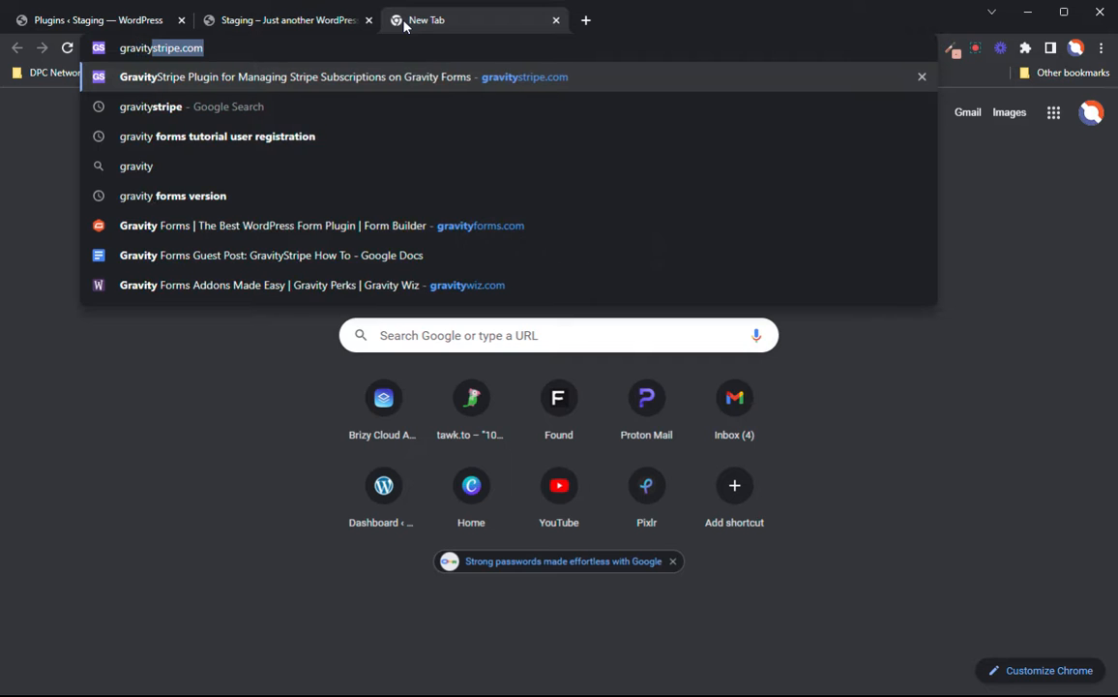
pyautogui.press('Return')
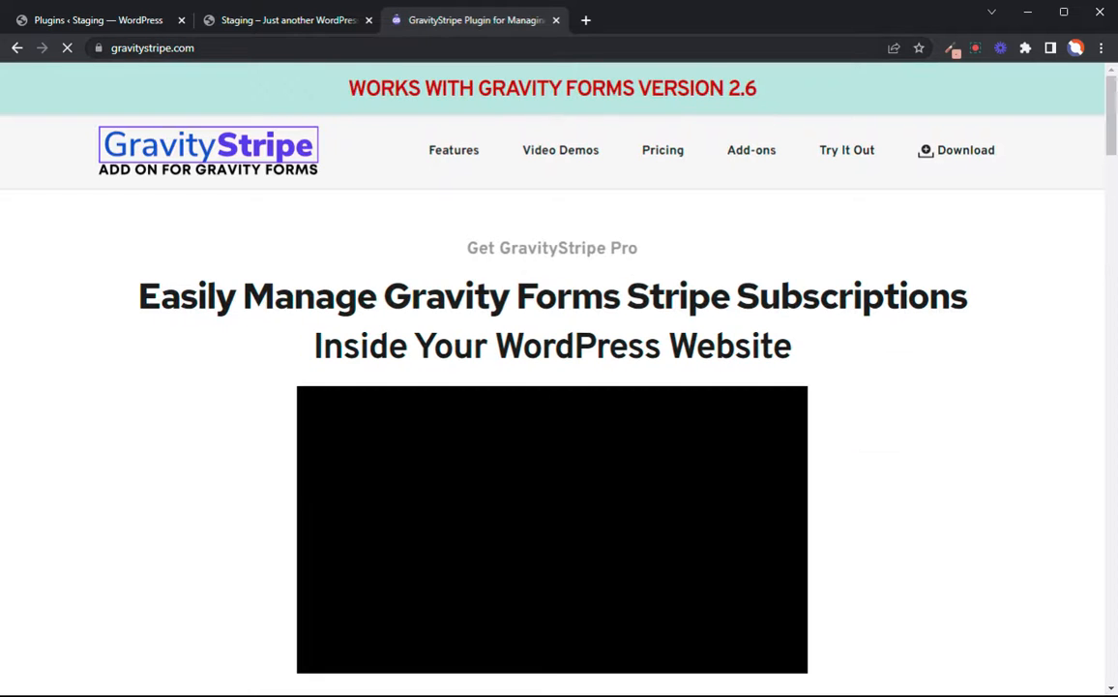
pyautogui.click(155, 47)
pyautogui.write('gravityforms.com')
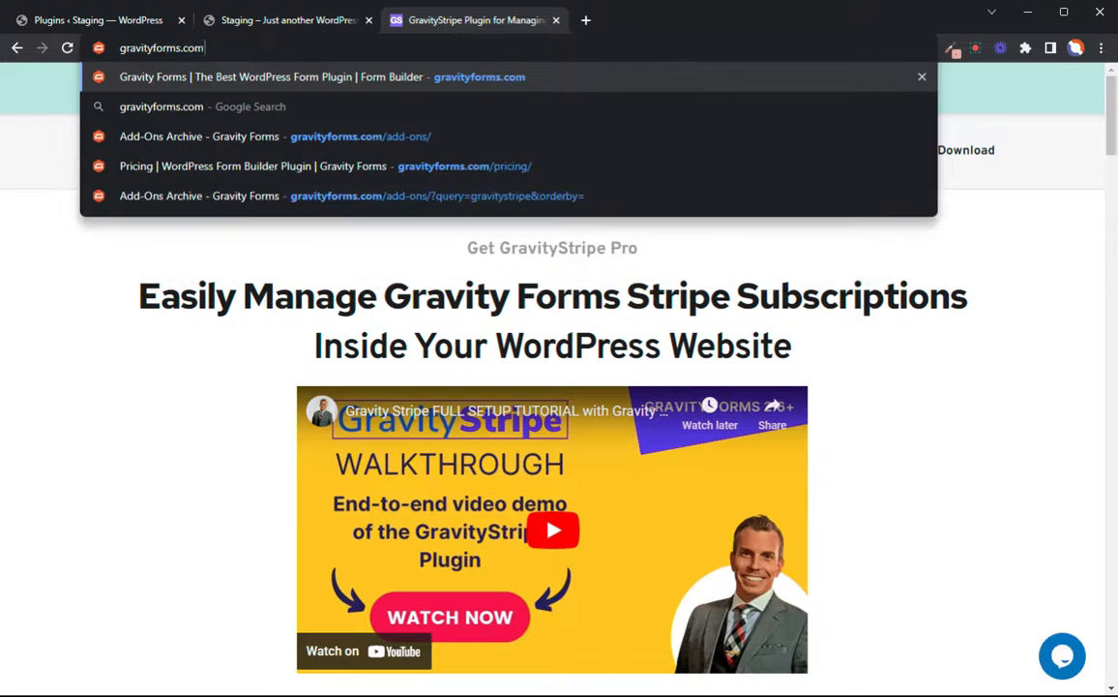
pyautogui.press('Return')
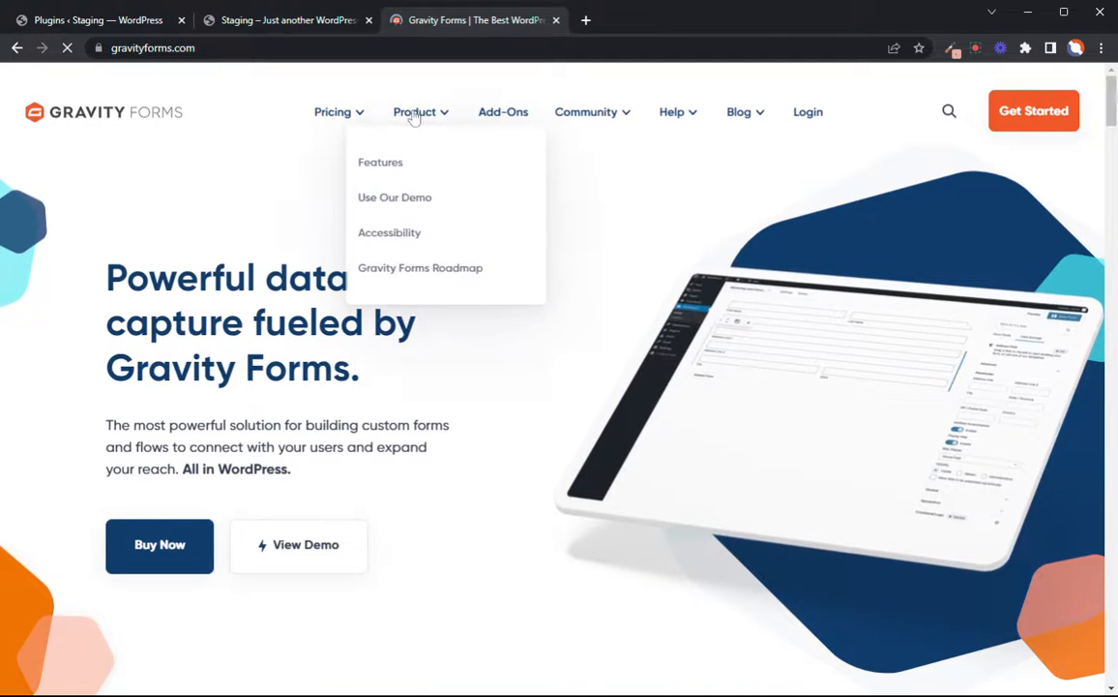
# - Open the Gravity Forms pricing page and highlight Stripe Add-On in the Pro license list
pyautogui.click(342, 117)
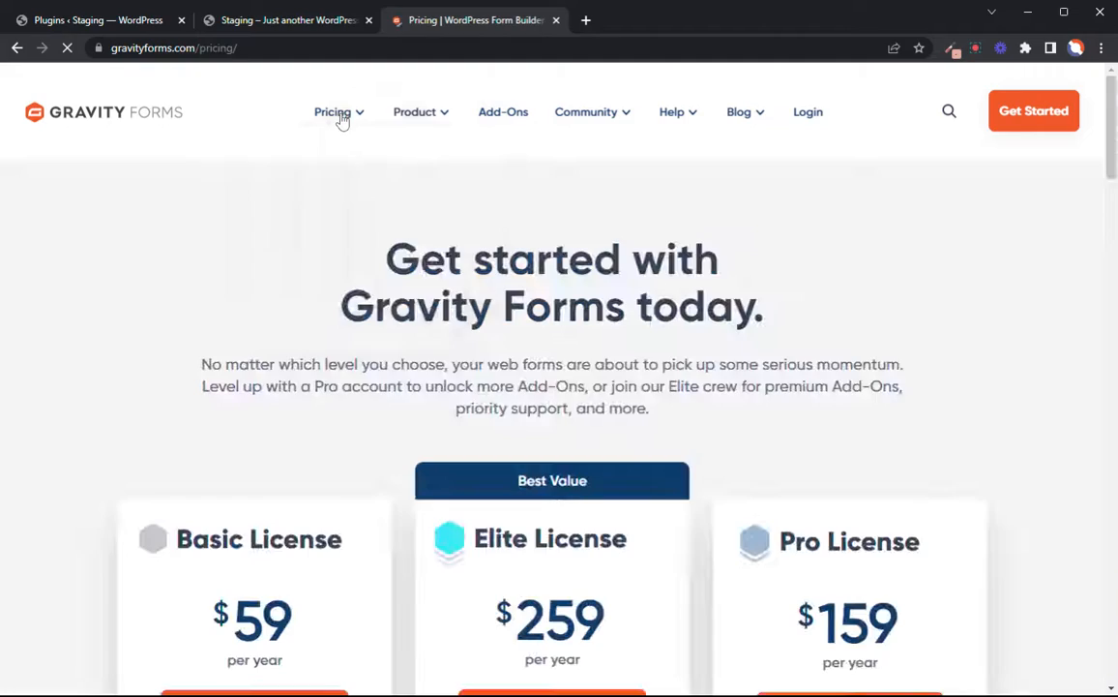
pyautogui.scroll(-3, 690, 426)
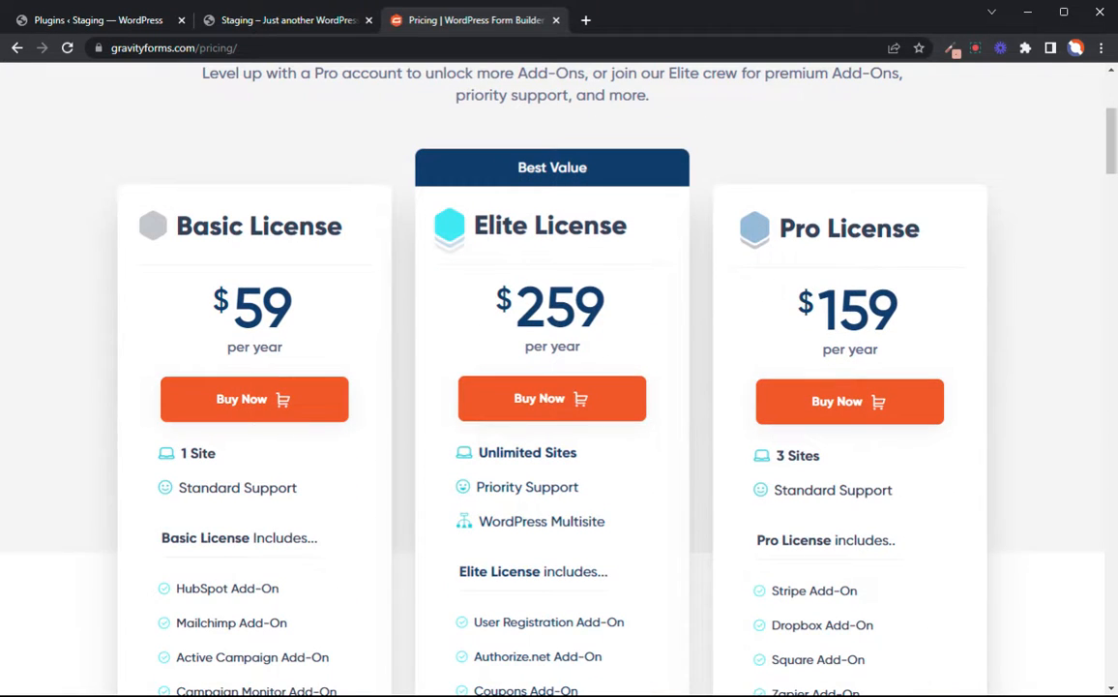
pyautogui.scroll(-5, 690, 426)
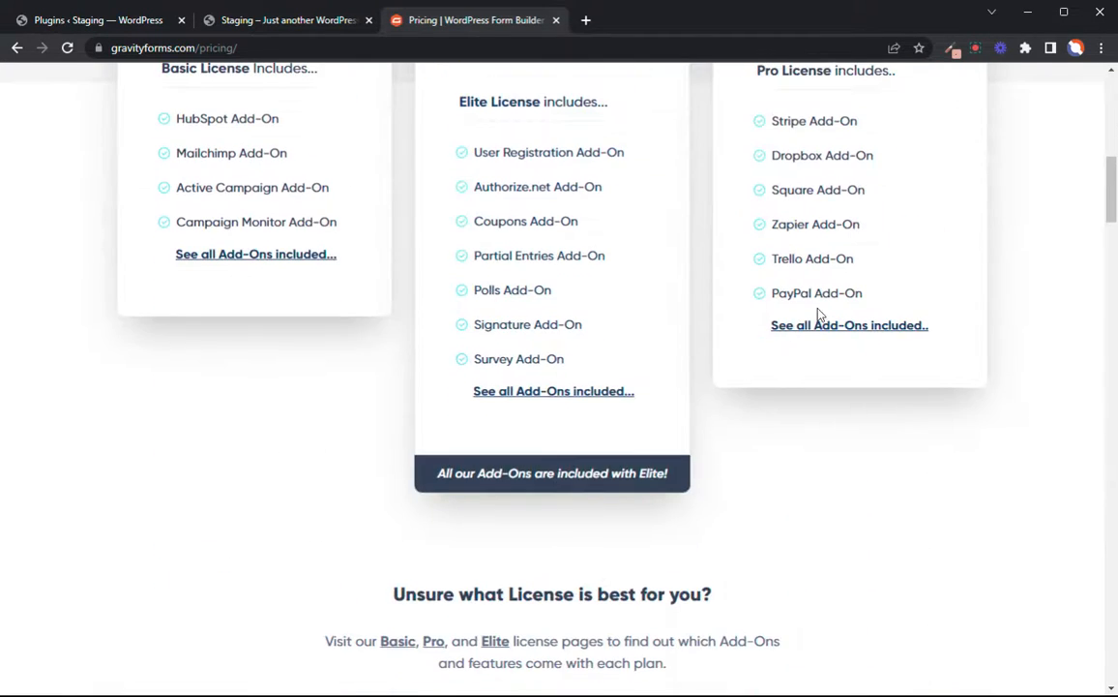
pyautogui.moveTo(864, 120); pyautogui.dragTo(692, 108)
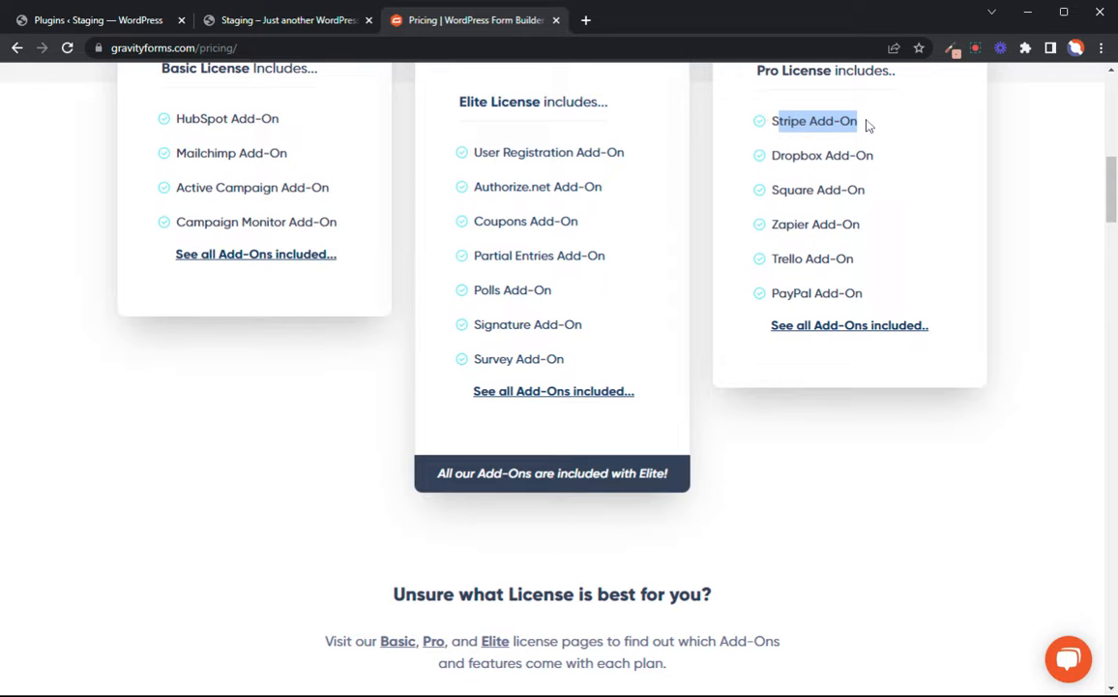
pyautogui.scroll(3, 871, 184)
pyautogui.click(869, 354)
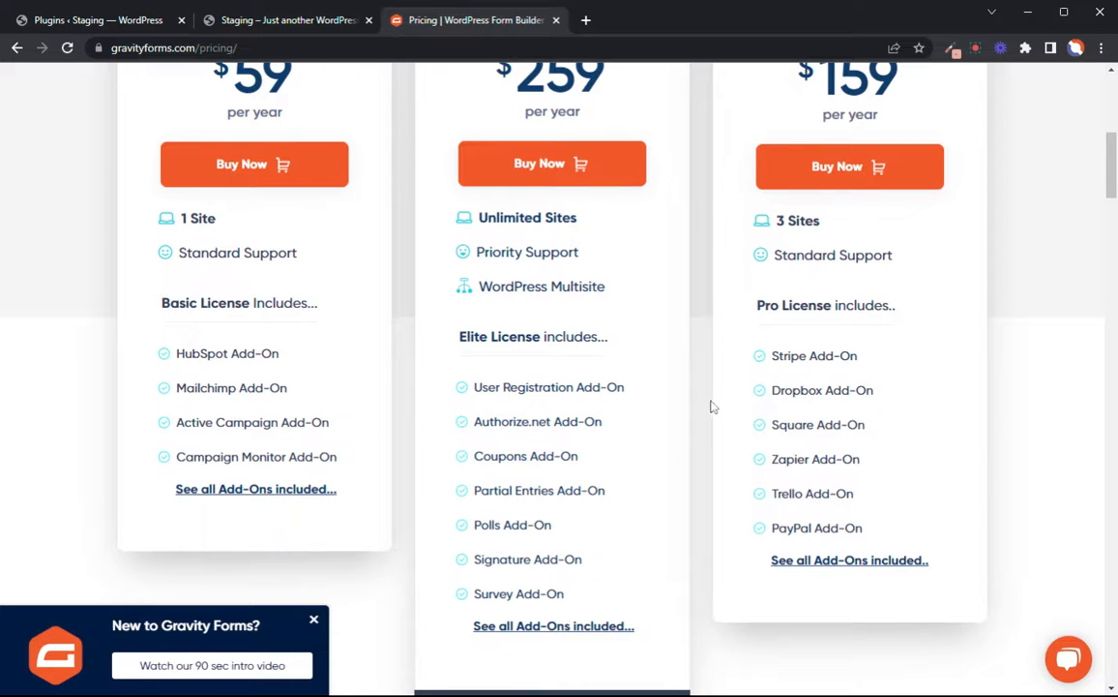
# - Compare the Elite License ($259, User Registration Add-On) with the Pro license's Stripe Add-On
pyautogui.scroll(2, 646, 369)
pyautogui.moveTo(629, 153); pyautogui.dragTo(472, 143)
pyautogui.moveTo(608, 232); pyautogui.dragTo(548, 232)
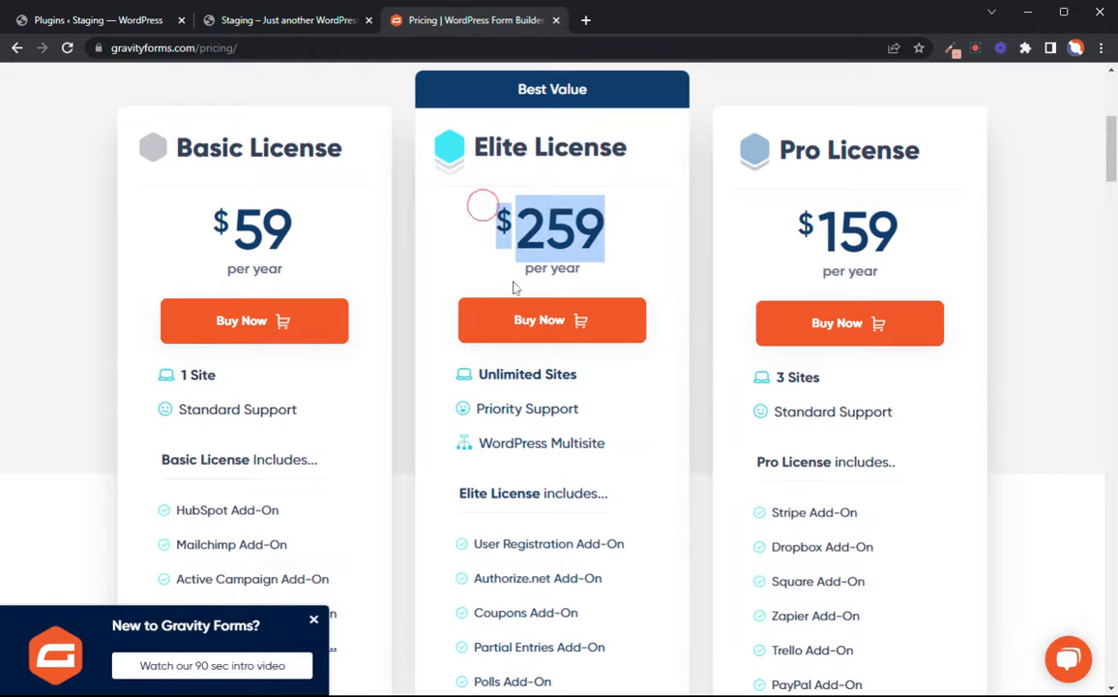
pyautogui.scroll(-3, 468, 262)
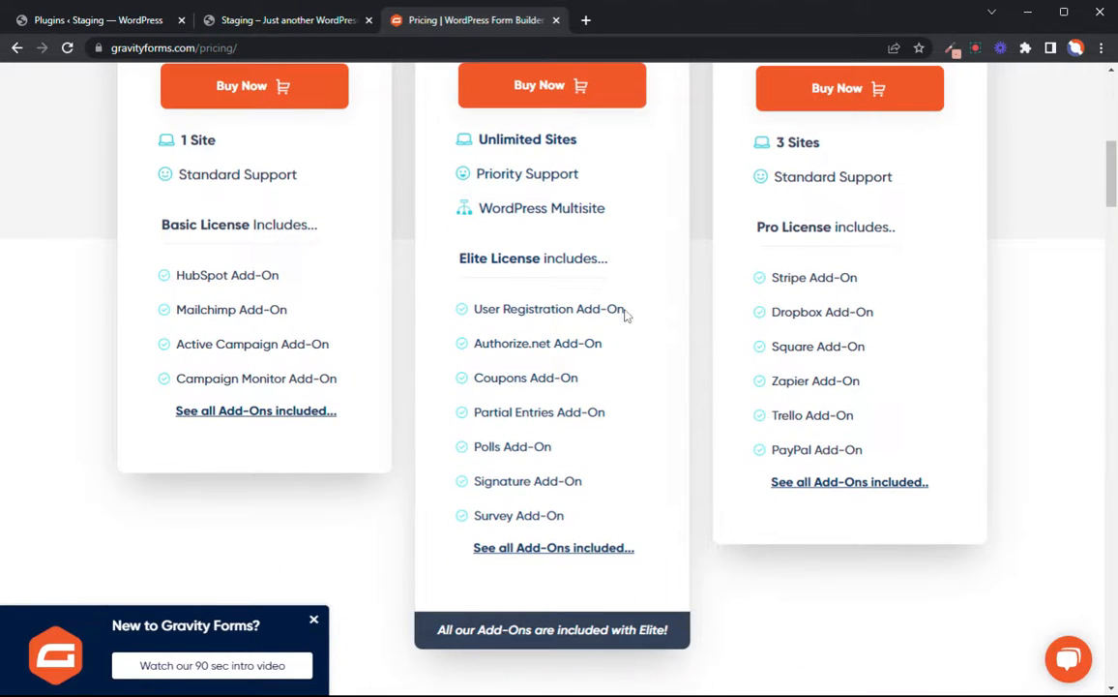
pyautogui.moveTo(624, 309); pyautogui.dragTo(468, 310)
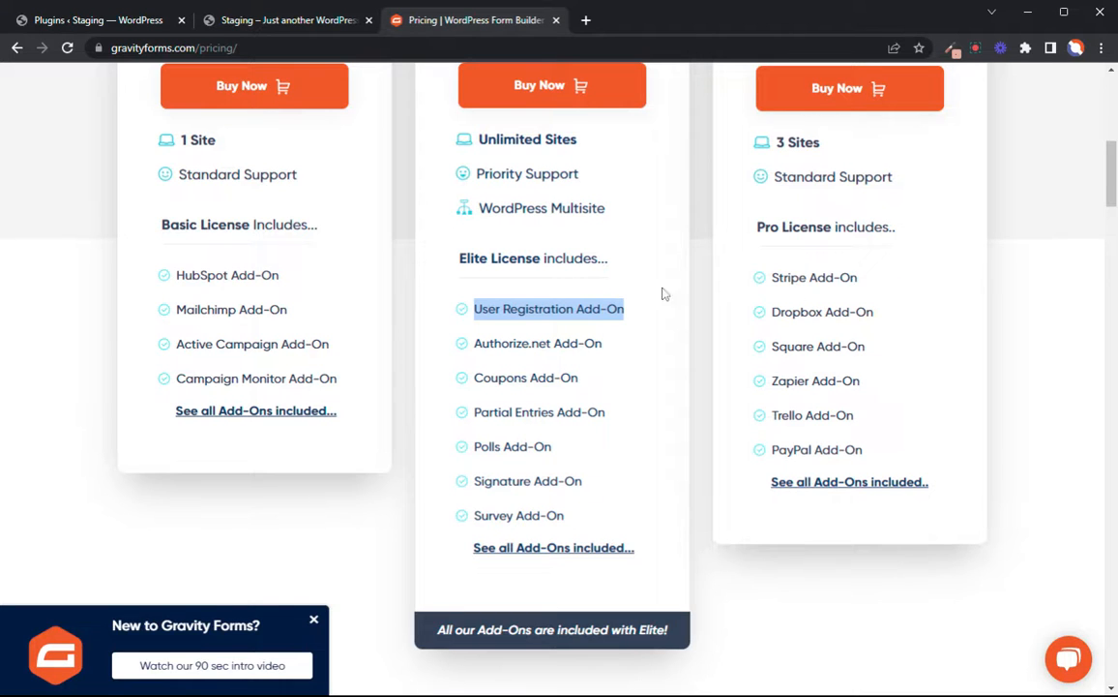
pyautogui.moveTo(894, 287); pyautogui.dragTo(771, 280)
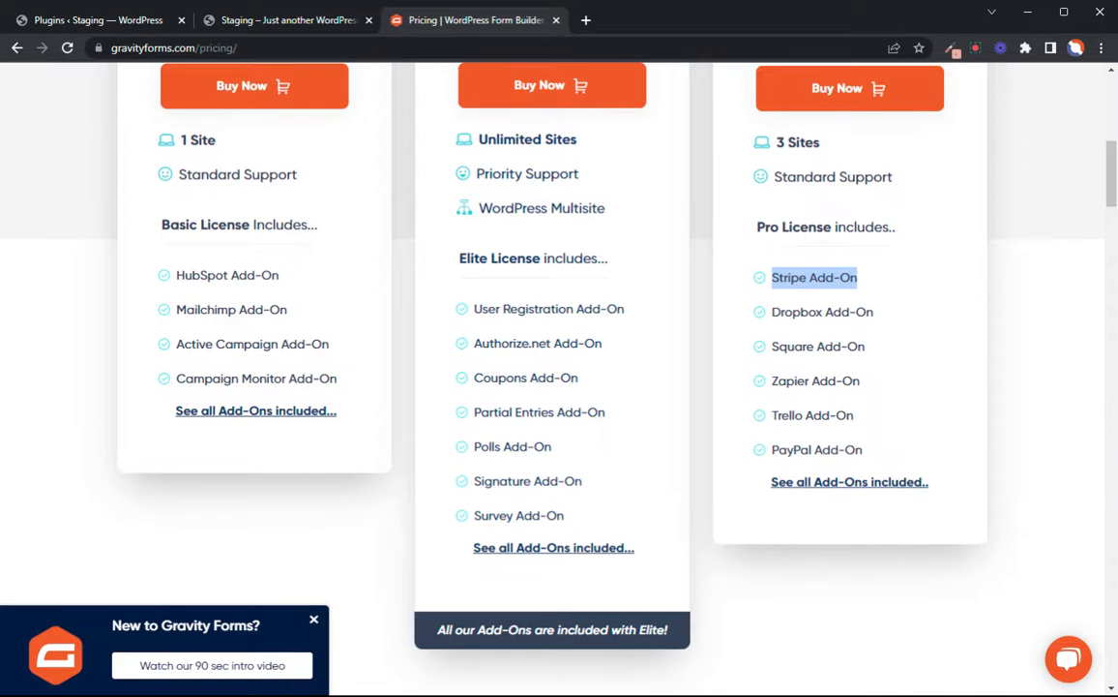
pyautogui.scroll(4, 559, 387)
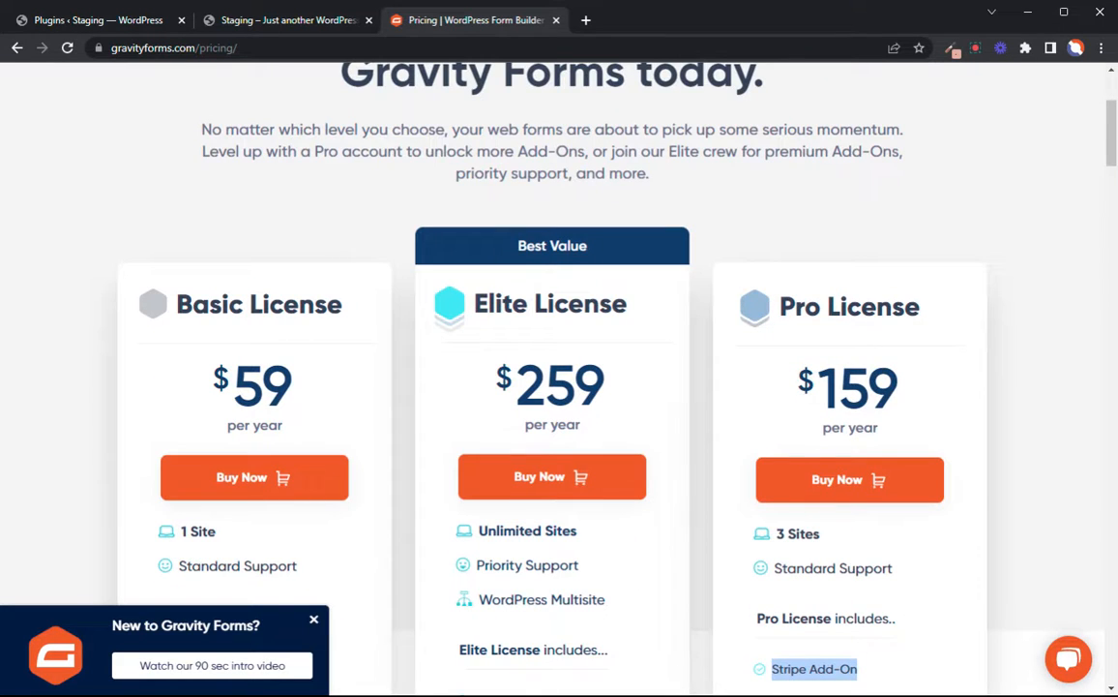
# - Back in the admin, create a new form titled 'Subscription Form' via Forms > New Form
pyautogui.click(91, 20)
pyautogui.click(460, 179)
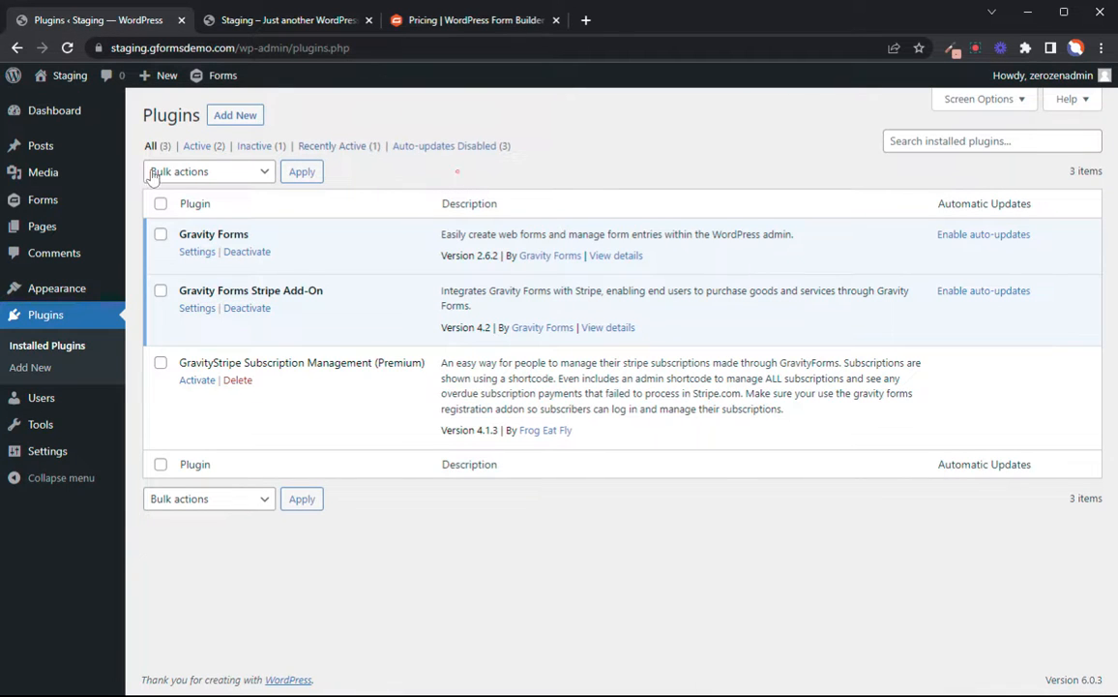
pyautogui.moveTo(64, 223)
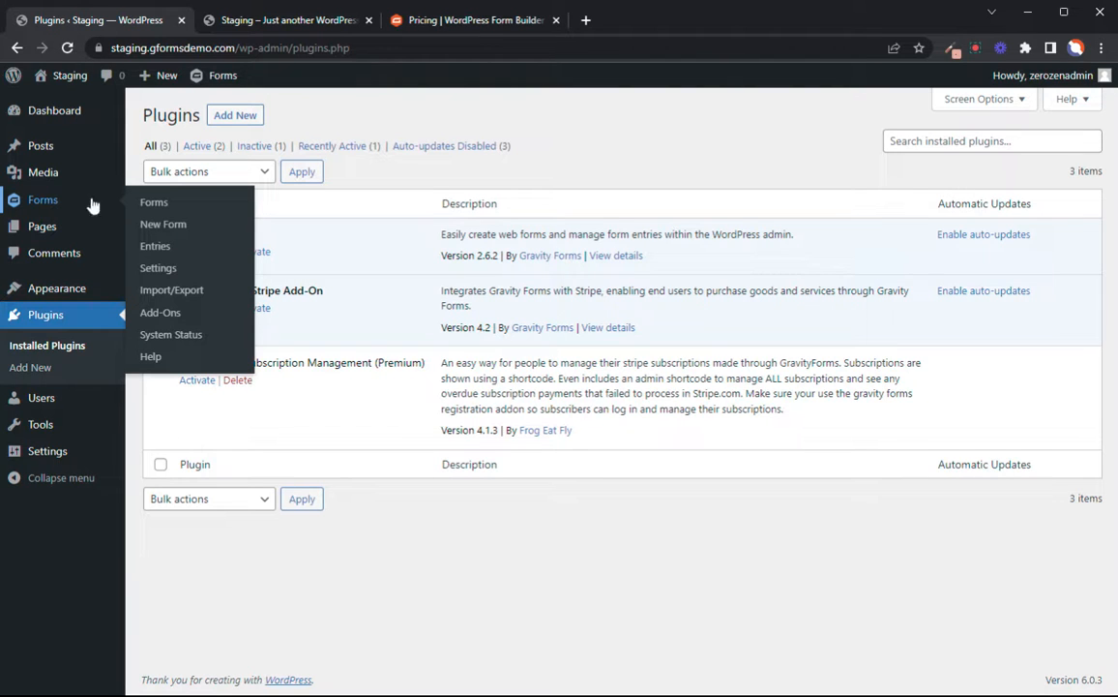
pyautogui.click(159, 226)
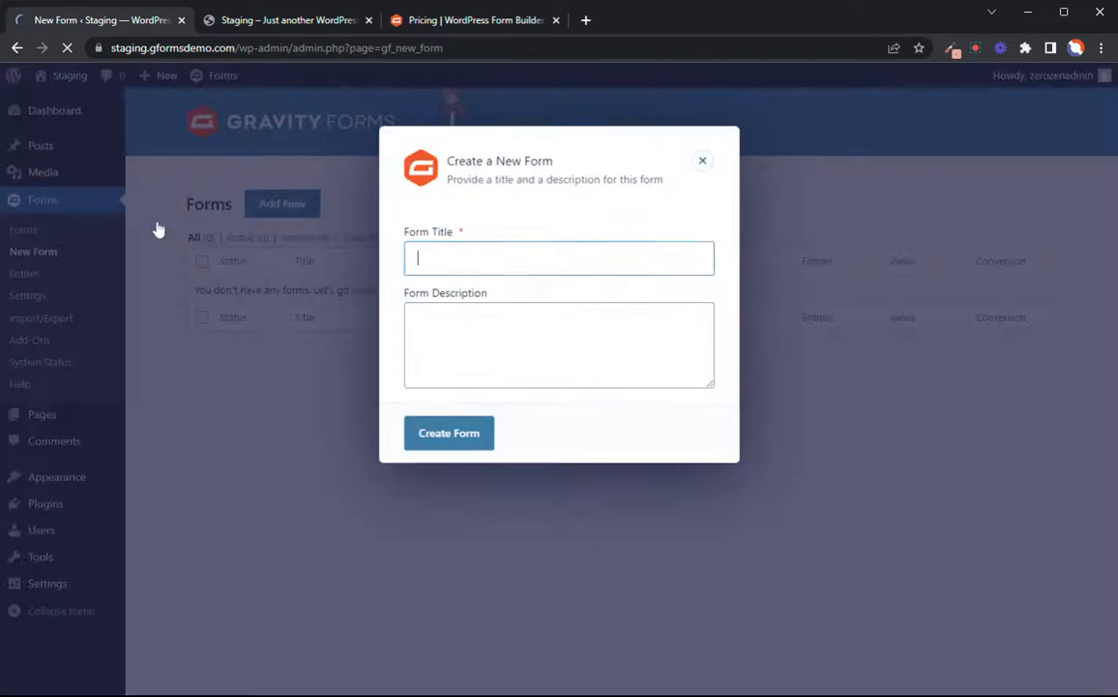
pyautogui.write('Subscrip')
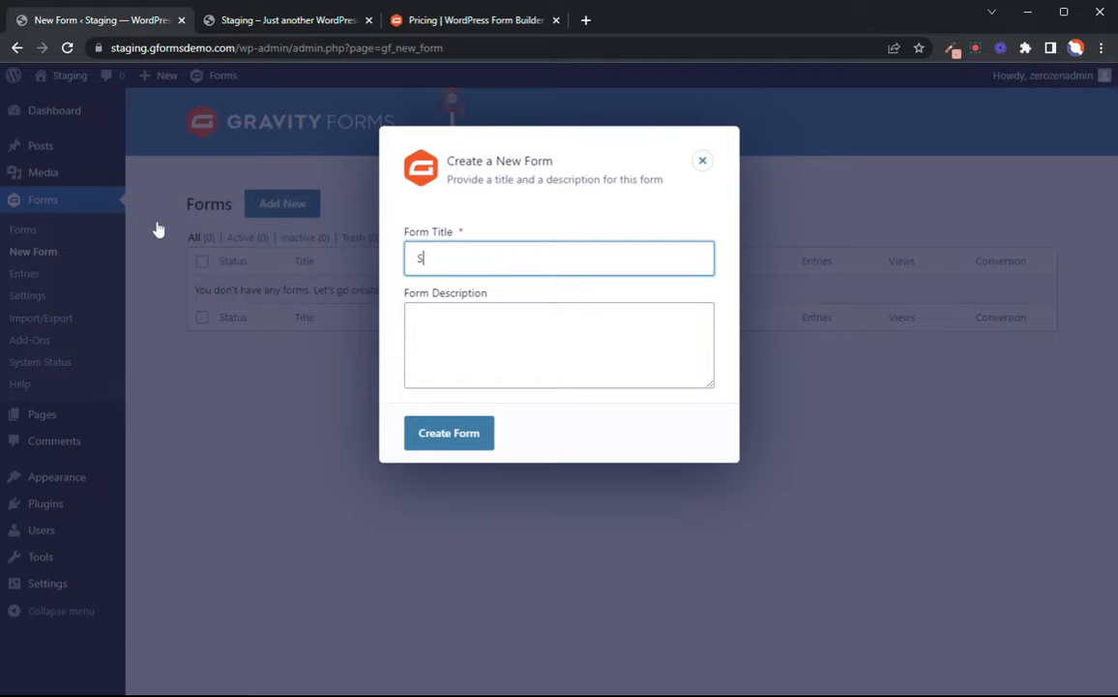
pyautogui.write('tion Form')
pyautogui.click(438, 432)
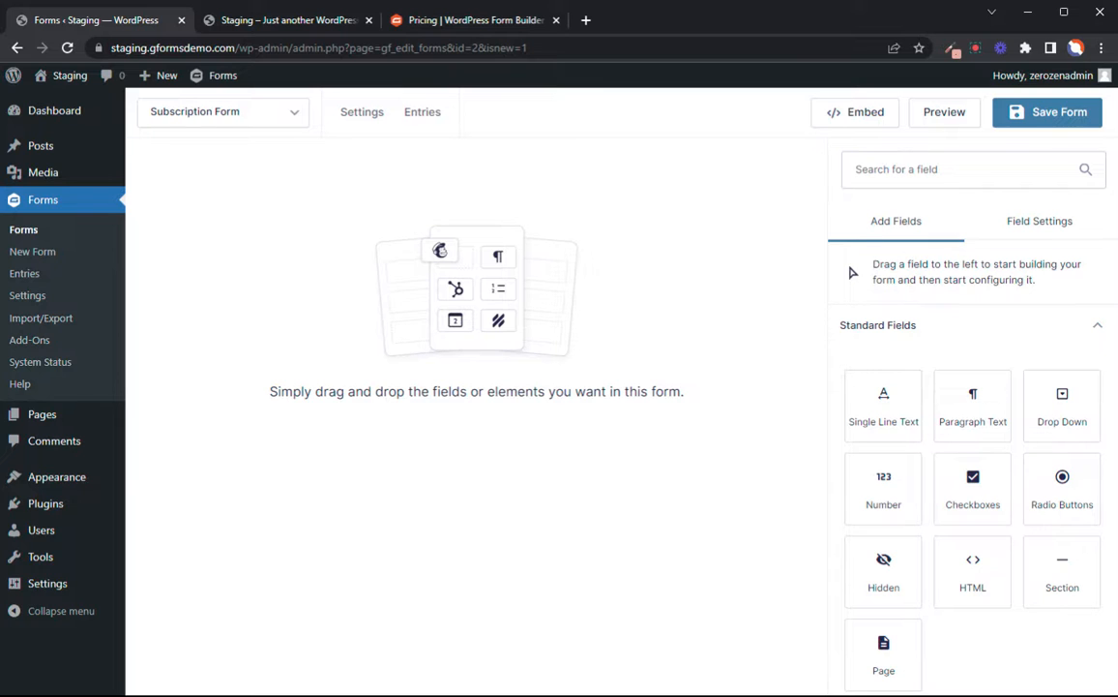
# - Add a Name field to the form and an Email field below it
pyautogui.scroll(-3, 934, 399)
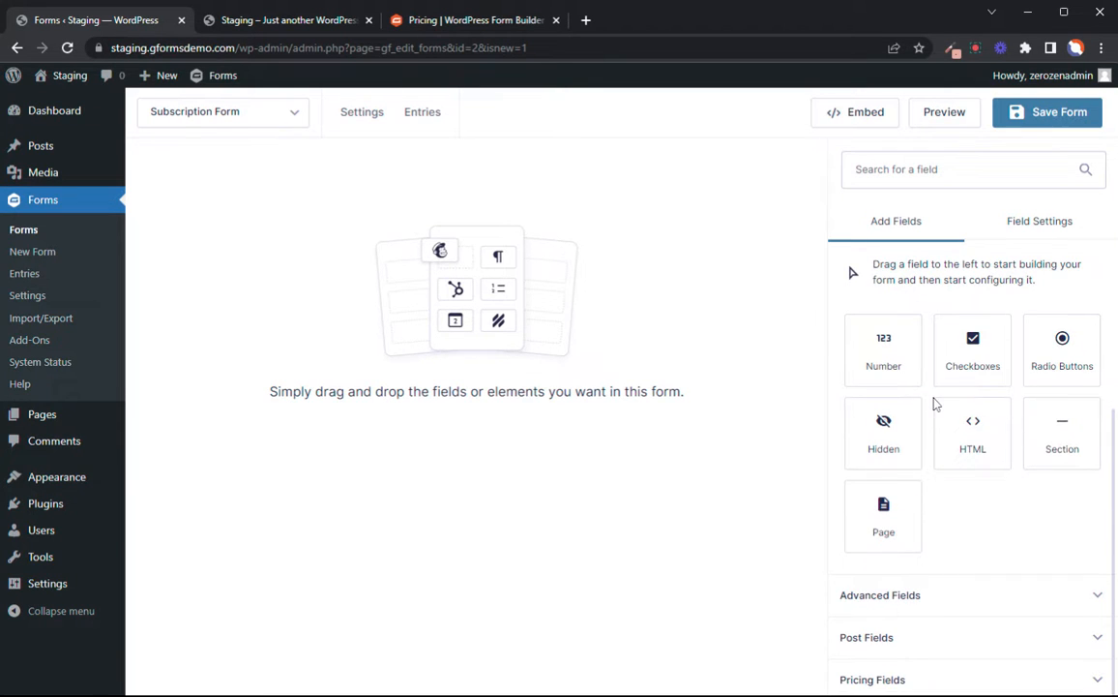
pyautogui.click(949, 608)
pyautogui.scroll(-5, 964, 579)
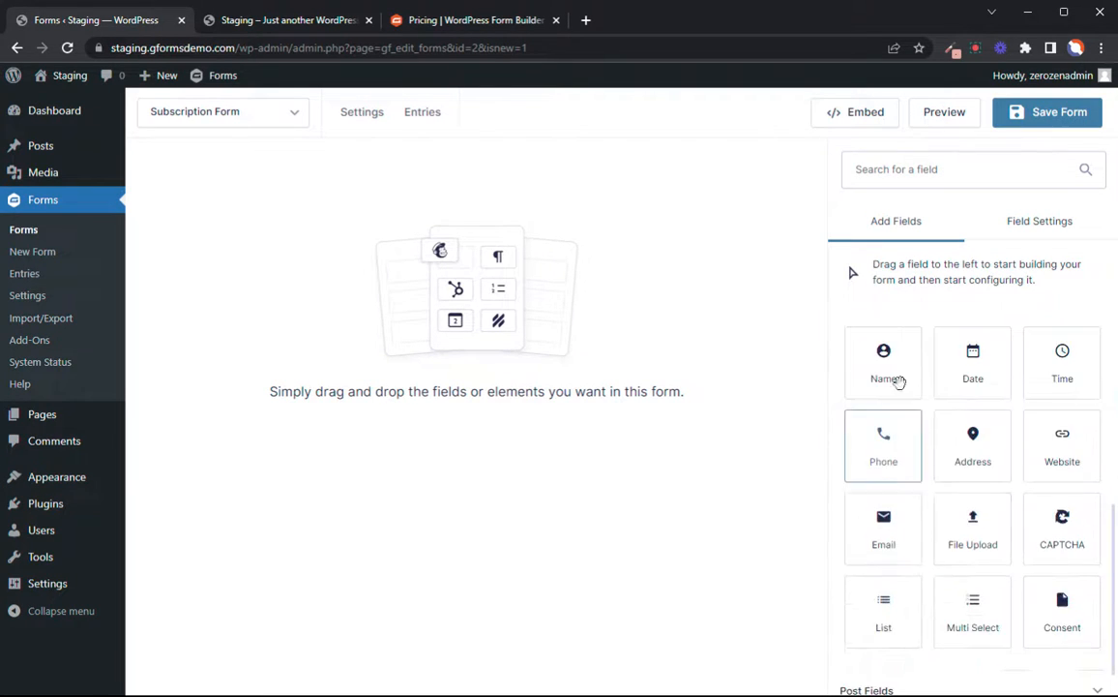
pyautogui.moveTo(899, 379); pyautogui.dragTo(496, 374)
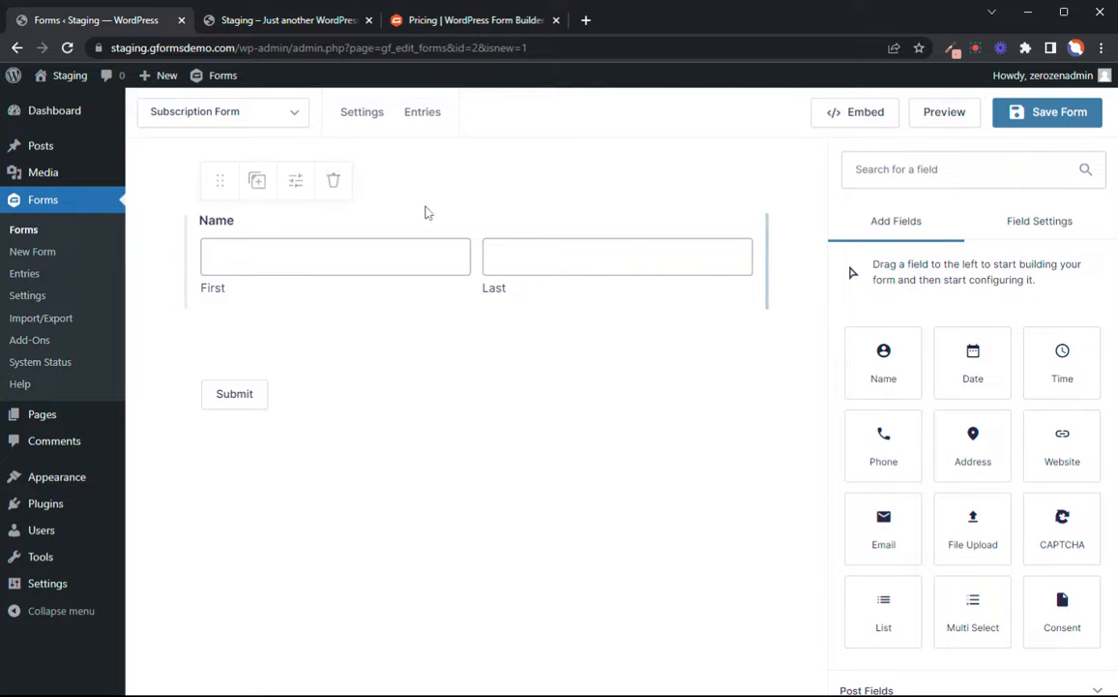
pyautogui.scroll(2, 1007, 414)
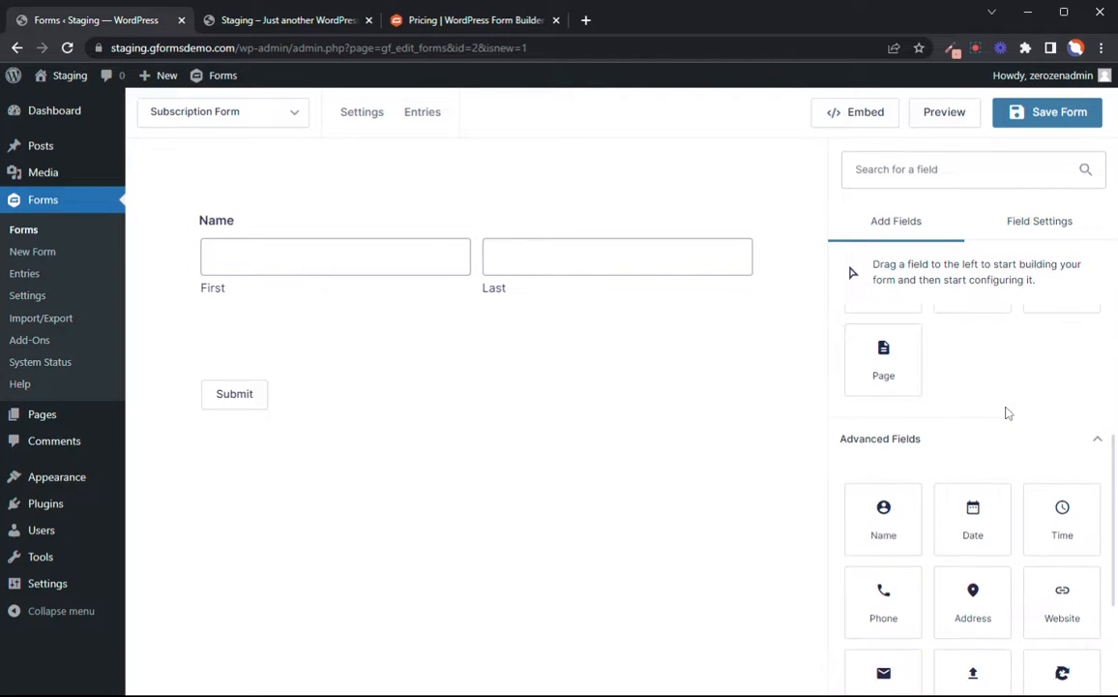
pyautogui.scroll(-2, 1007, 414)
pyautogui.moveTo(842, 504); pyautogui.dragTo(345, 340)
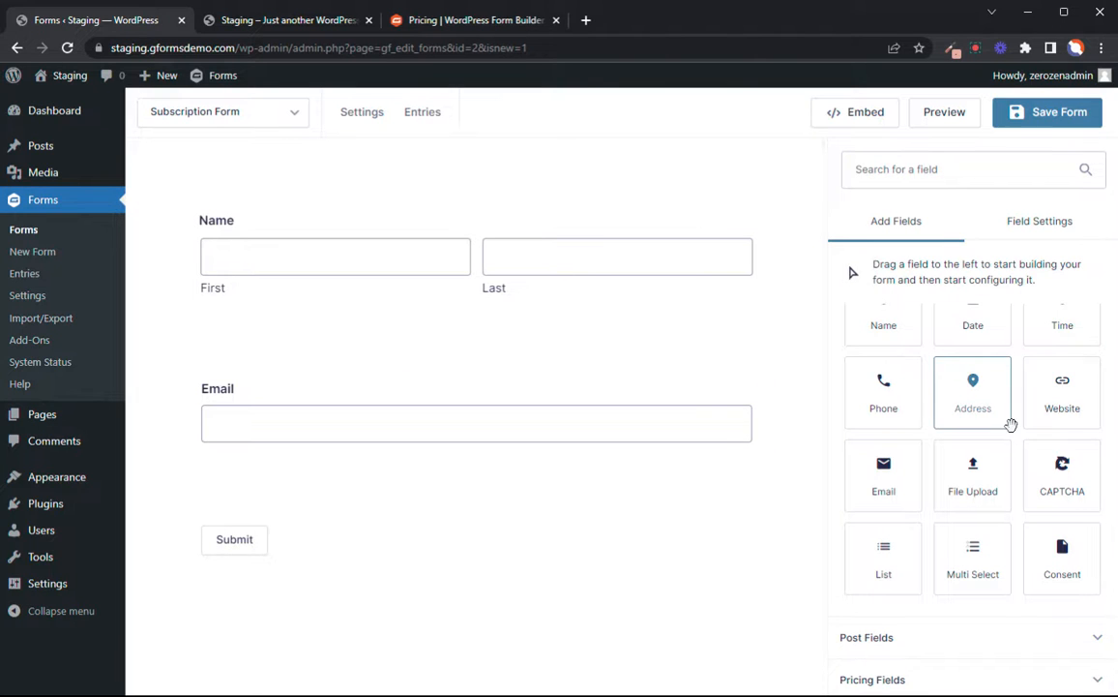
# - Expand the Pricing Fields group in the Add Fields panel
pyautogui.scroll(3, 1011, 426)
pyautogui.scroll(3, 1011, 426)
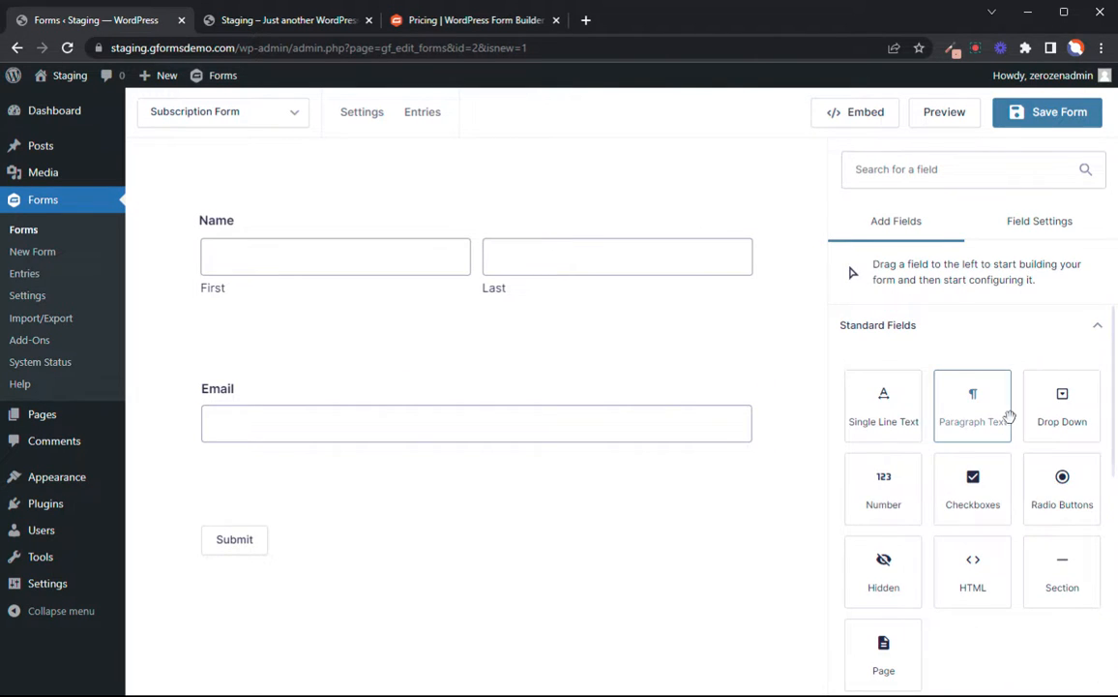
pyautogui.scroll(-5, 931, 502)
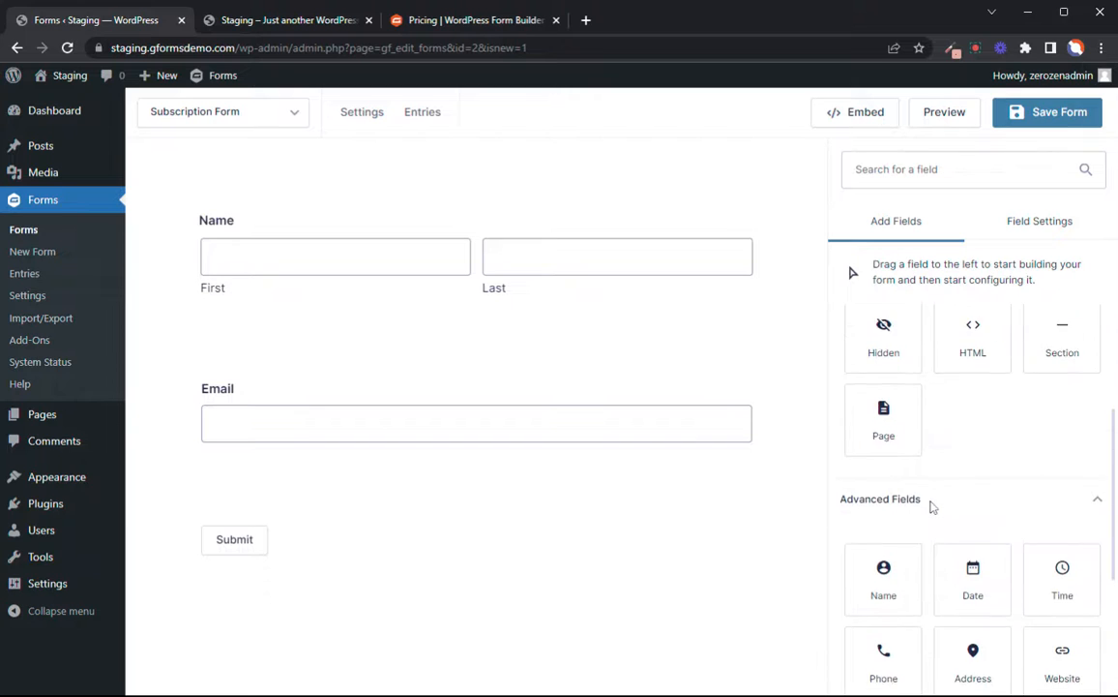
pyautogui.click(954, 678)
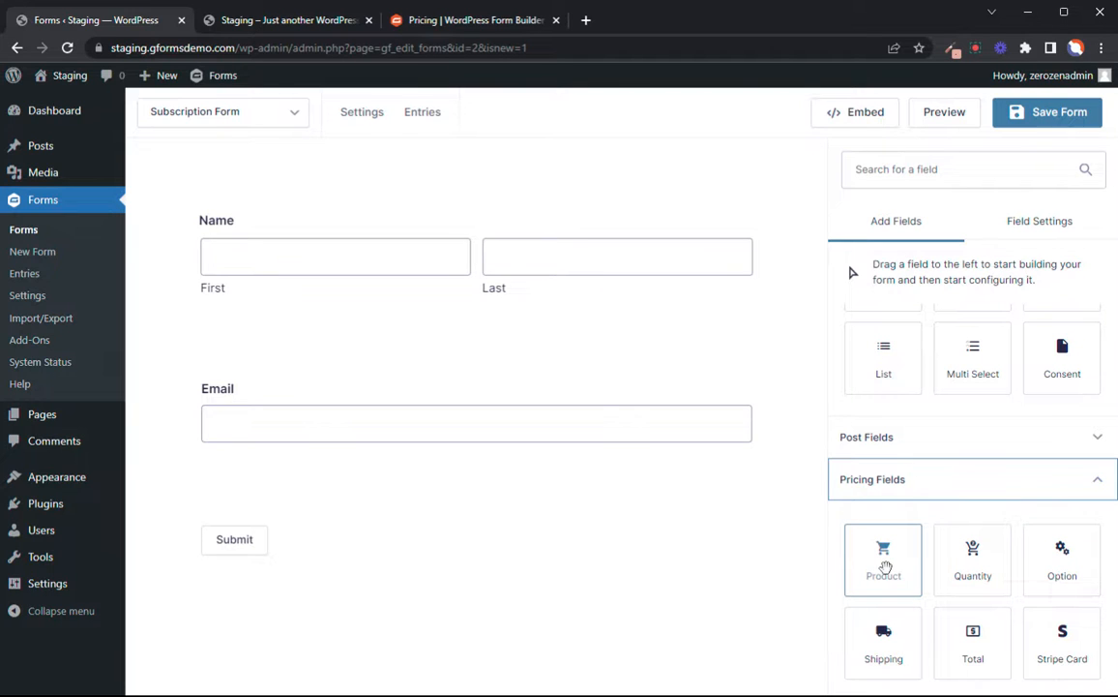
# - Add a 'My subscription' product field below Email, hide its quantity, and make it a Drop Down
pyautogui.moveTo(885, 567); pyautogui.dragTo(325, 476)
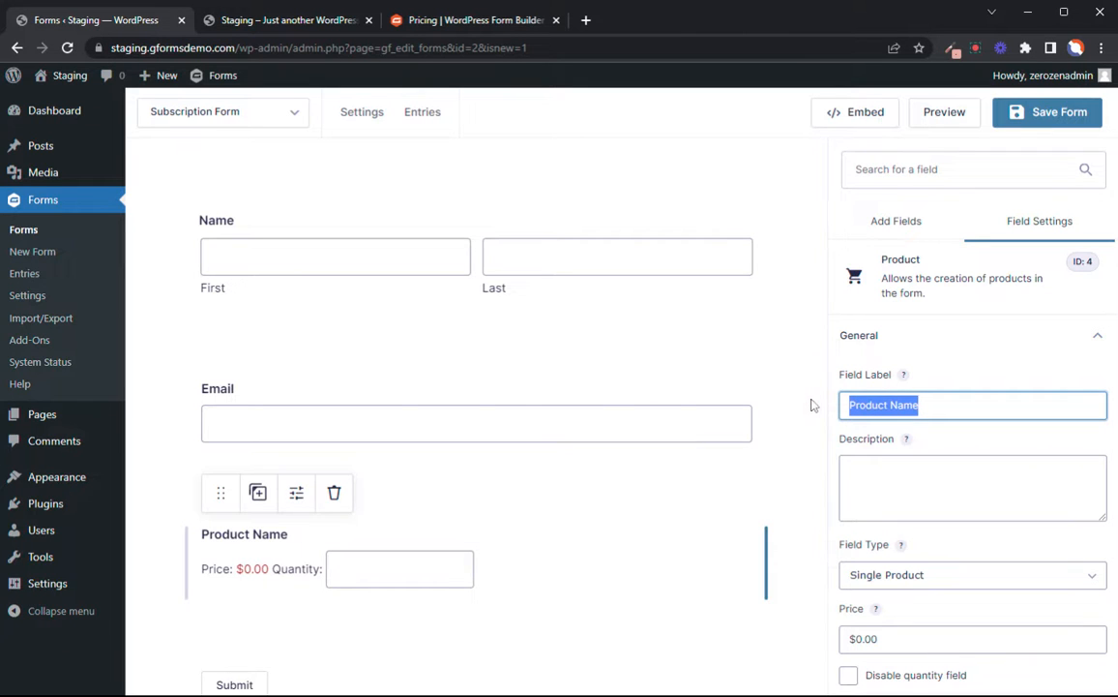
pyautogui.write('My subscription')
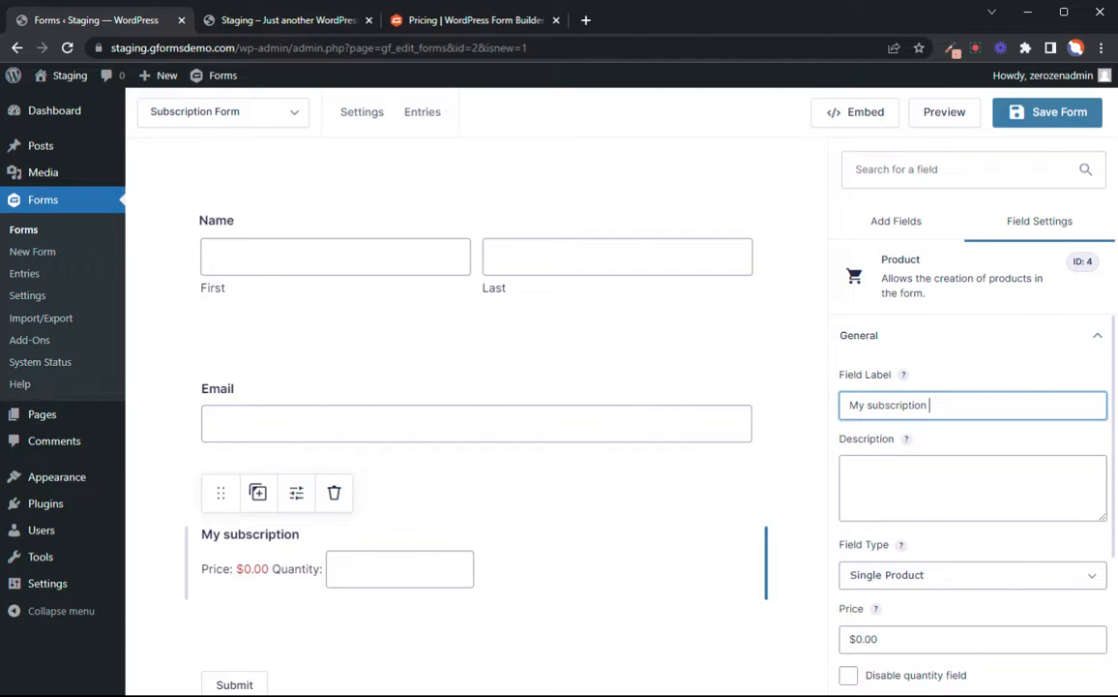
pyautogui.click(931, 587)
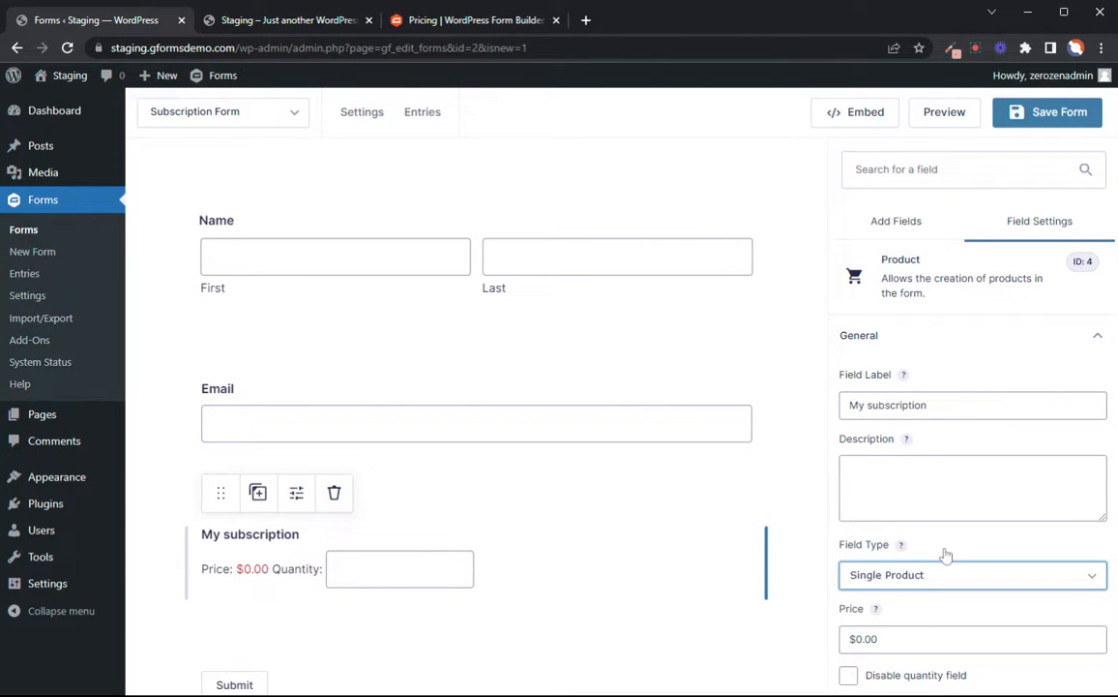
pyautogui.scroll(-2, 948, 537)
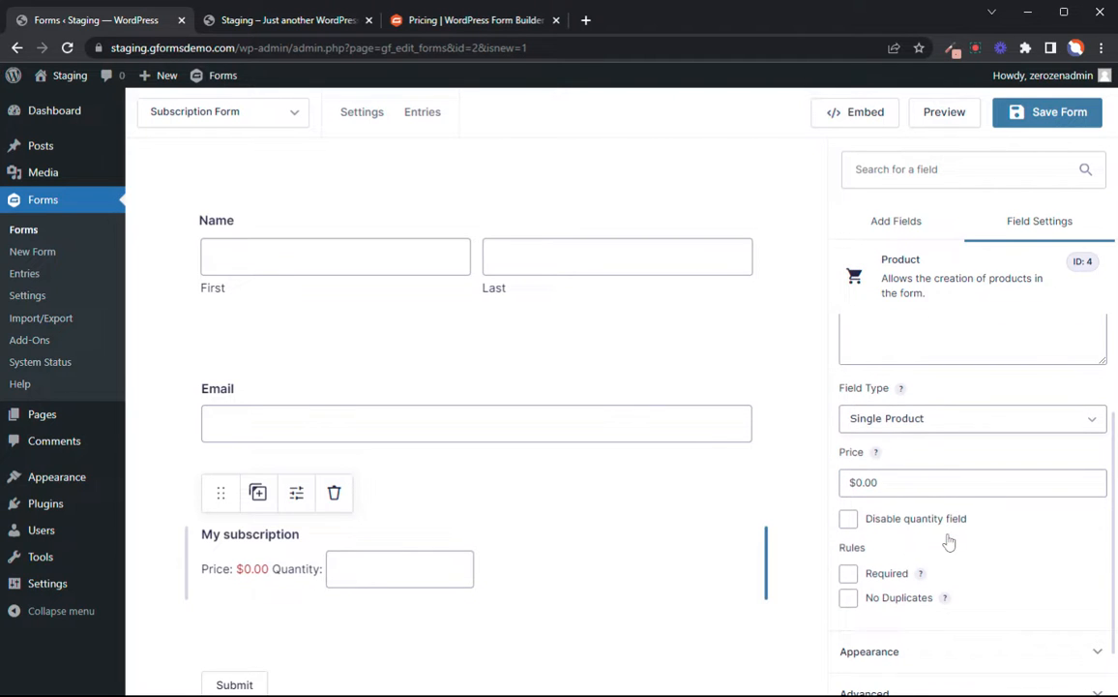
pyautogui.click(850, 522)
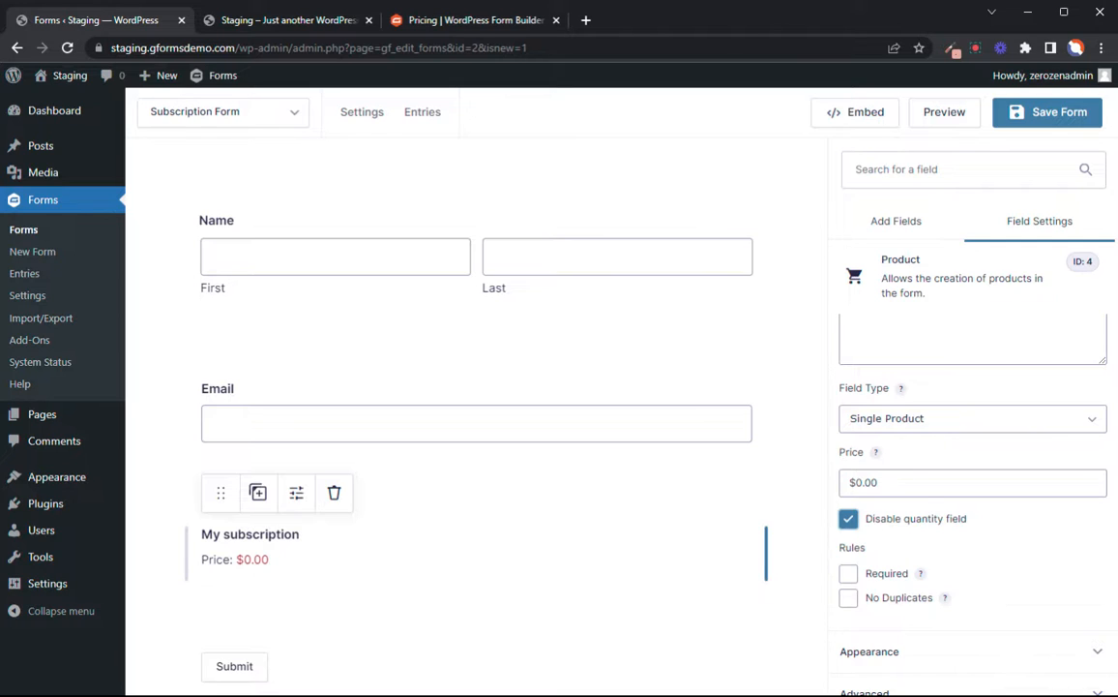
pyautogui.click(949, 418)
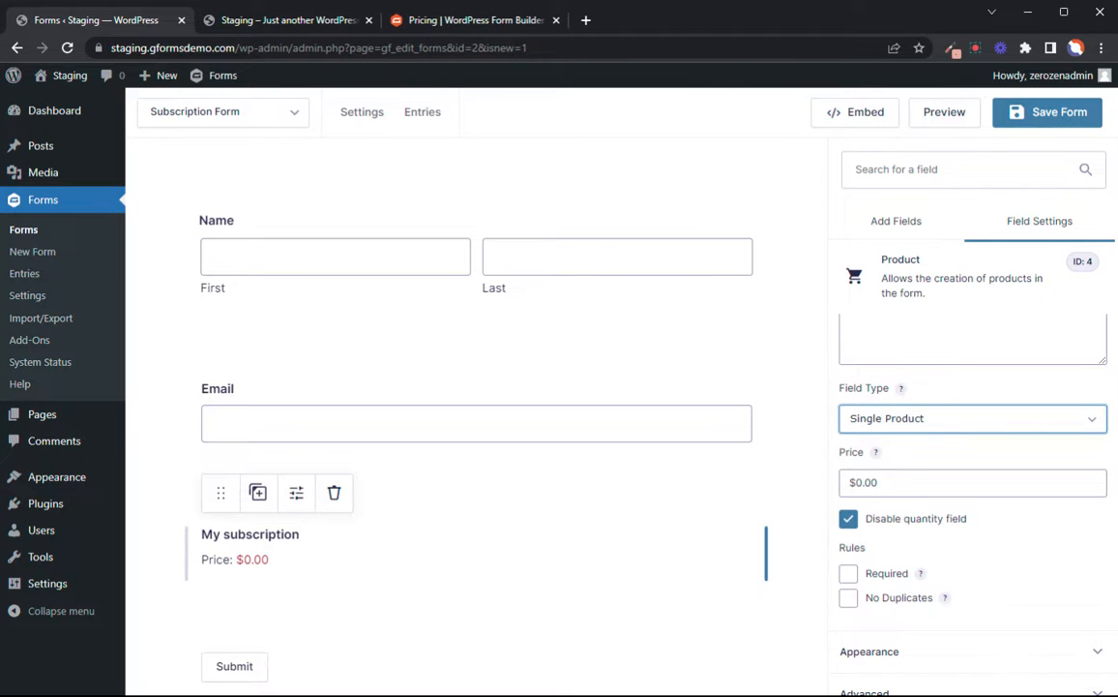
pyautogui.click(920, 502)
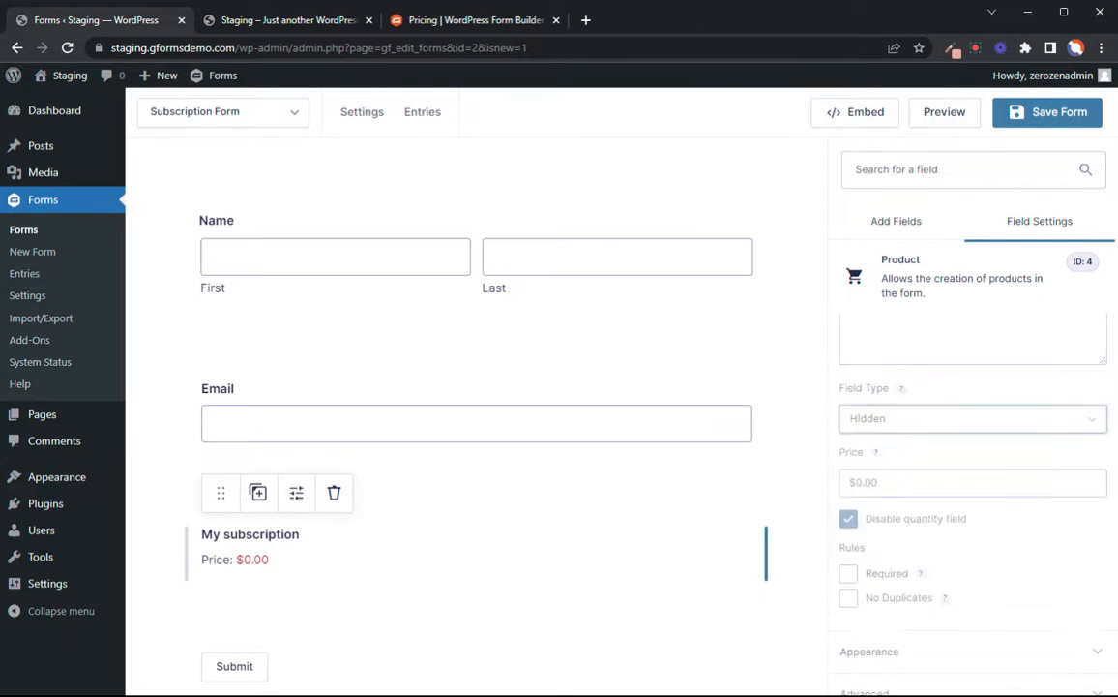
pyautogui.moveTo(899, 484)
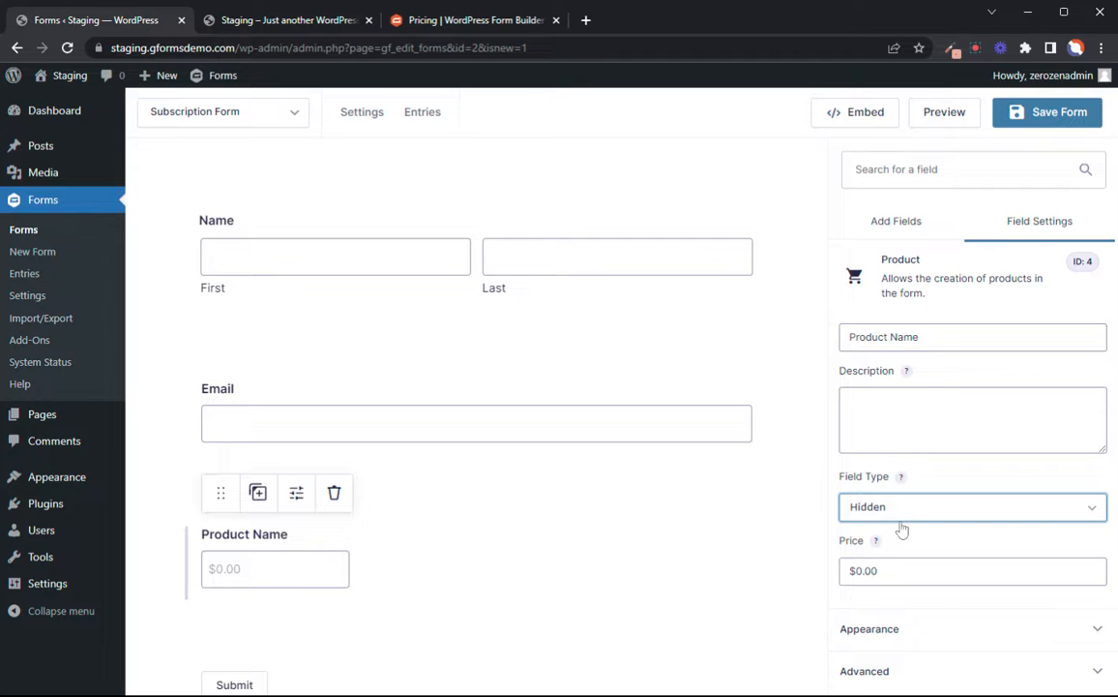
pyautogui.click(958, 544)
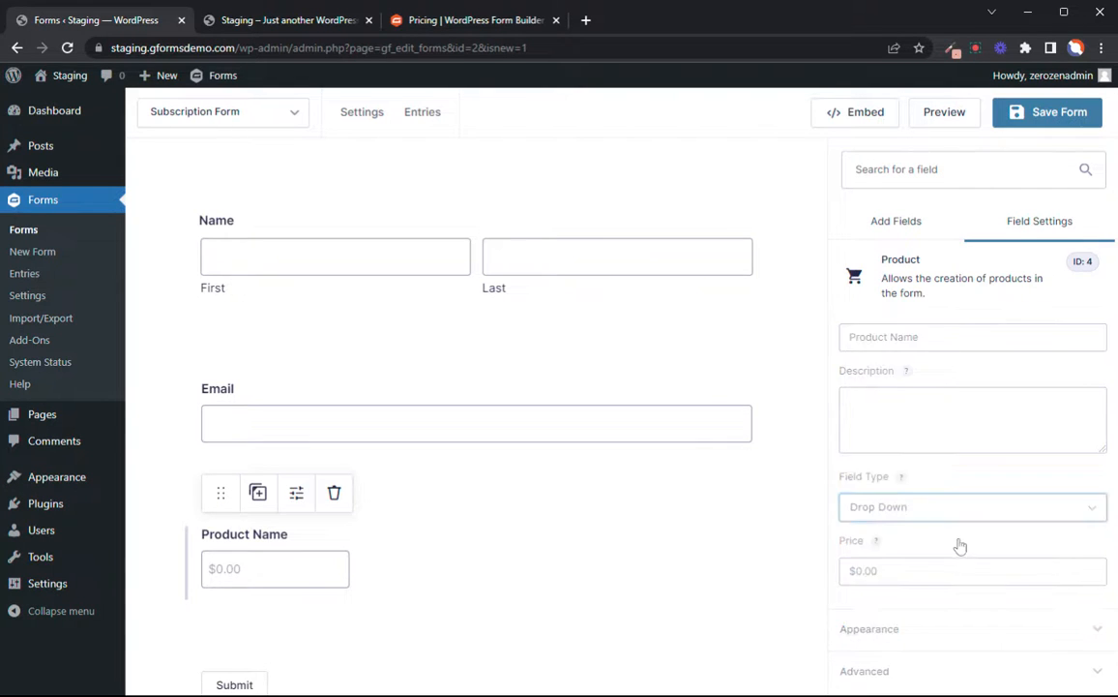
# - Set the three product choices' prices to $10.00, $20.00 and $30.00
pyautogui.scroll(-1, 955, 522)
pyautogui.click(931, 482)
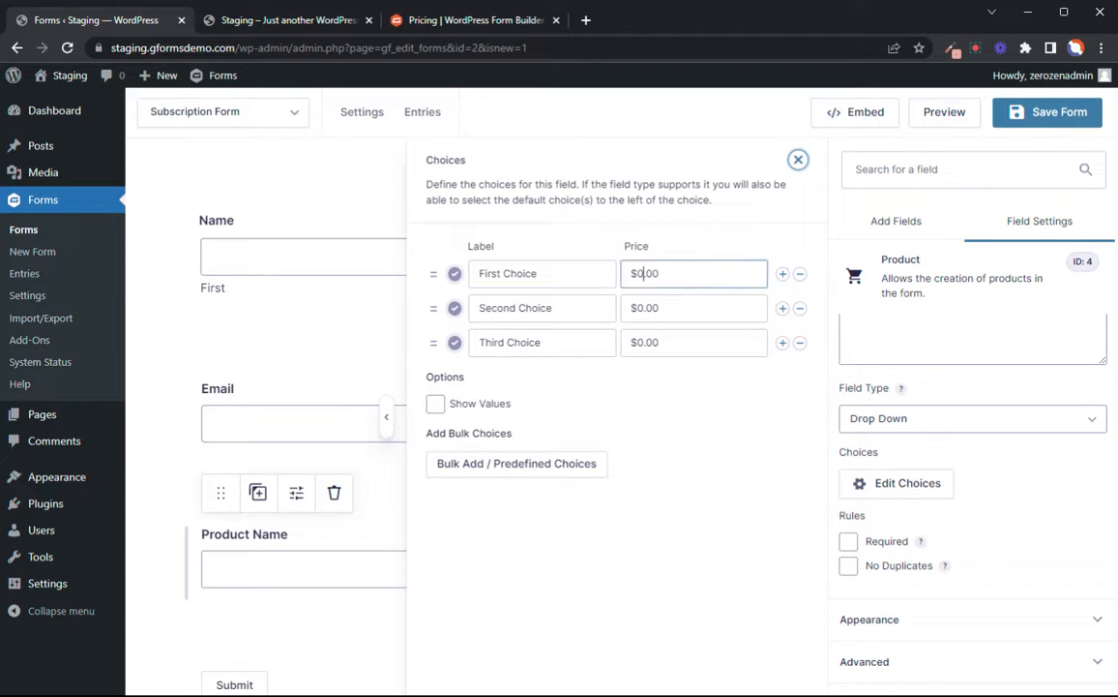
pyautogui.click(644, 274)
pyautogui.press('BackSpace')
pyautogui.write('10')
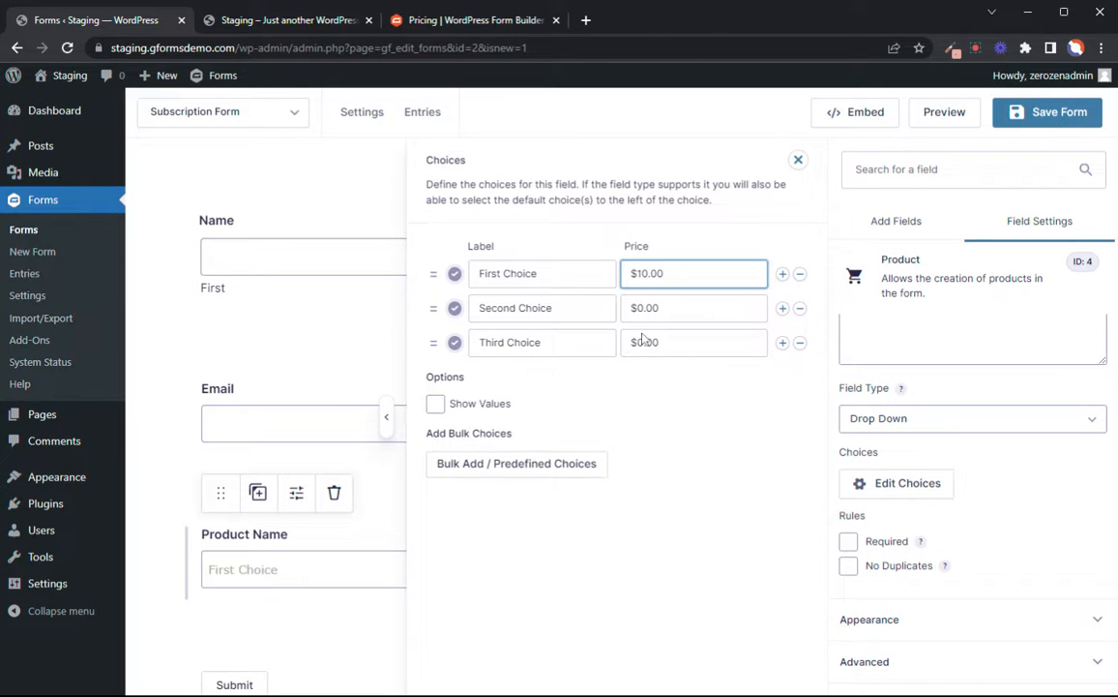
pyautogui.click(636, 308)
pyautogui.write('2')
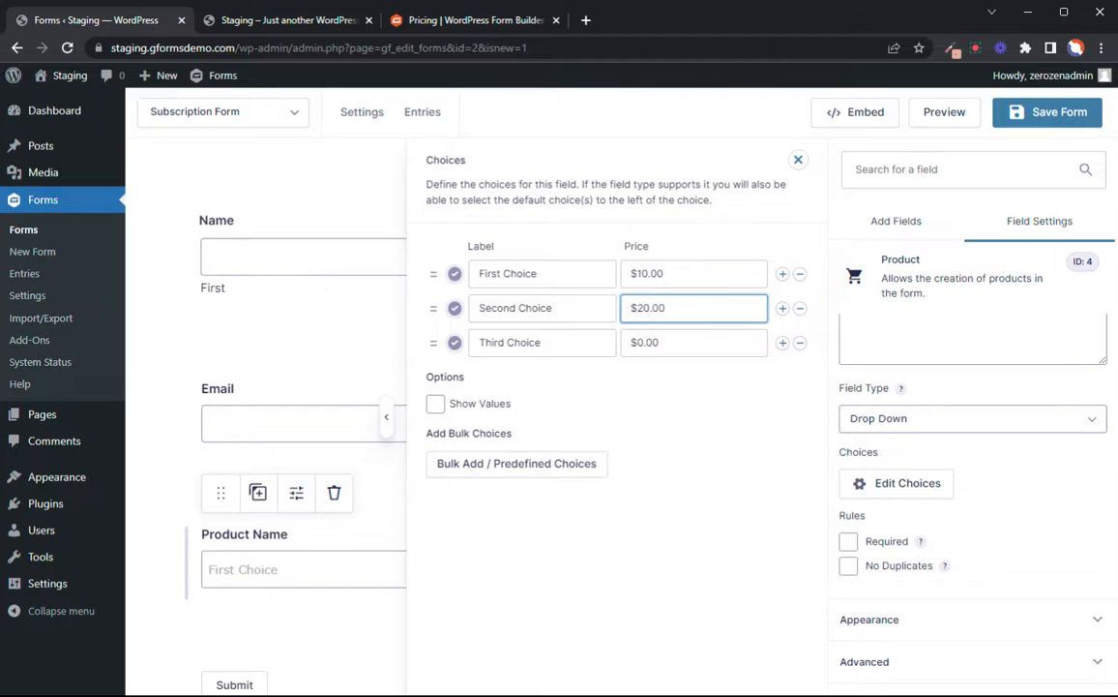
pyautogui.click(639, 342)
pyautogui.write('3')
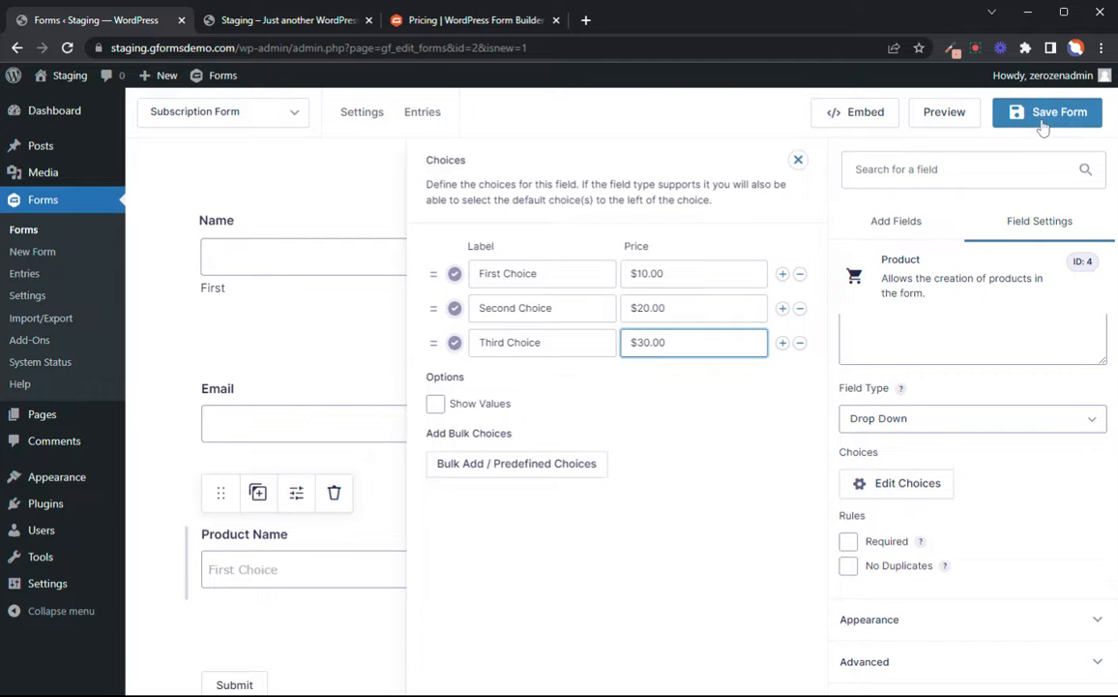
# - Mark the Product Name, Email and Name fields as Required
pyautogui.click(849, 541)
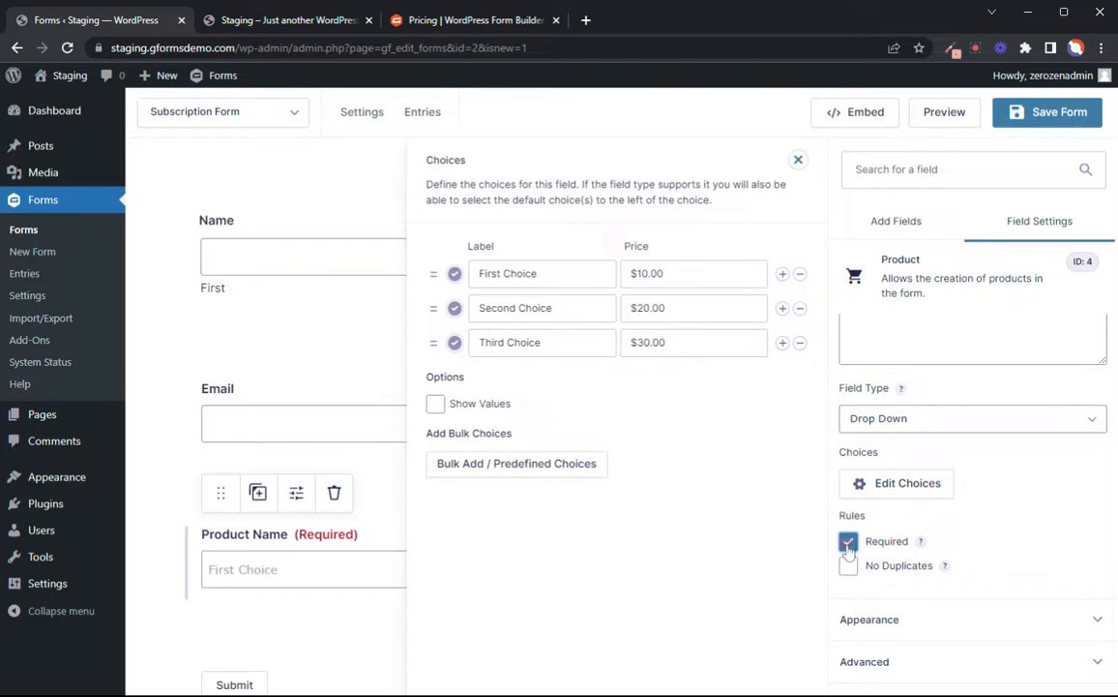
pyautogui.click(292, 424)
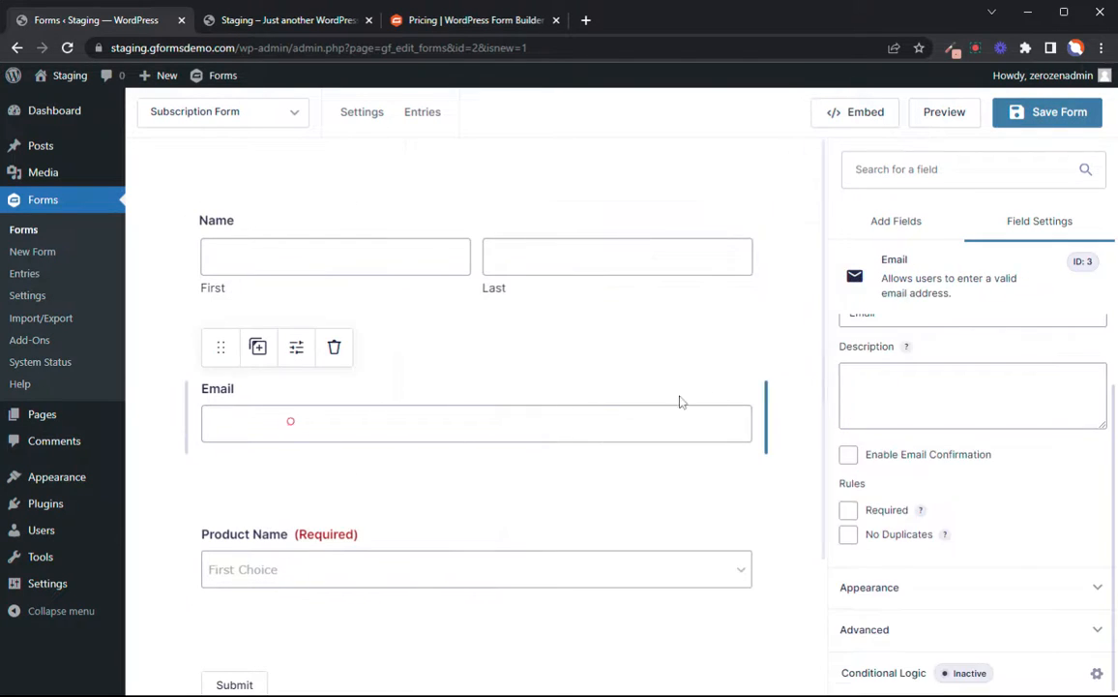
pyautogui.click(850, 512)
pyautogui.click(363, 244)
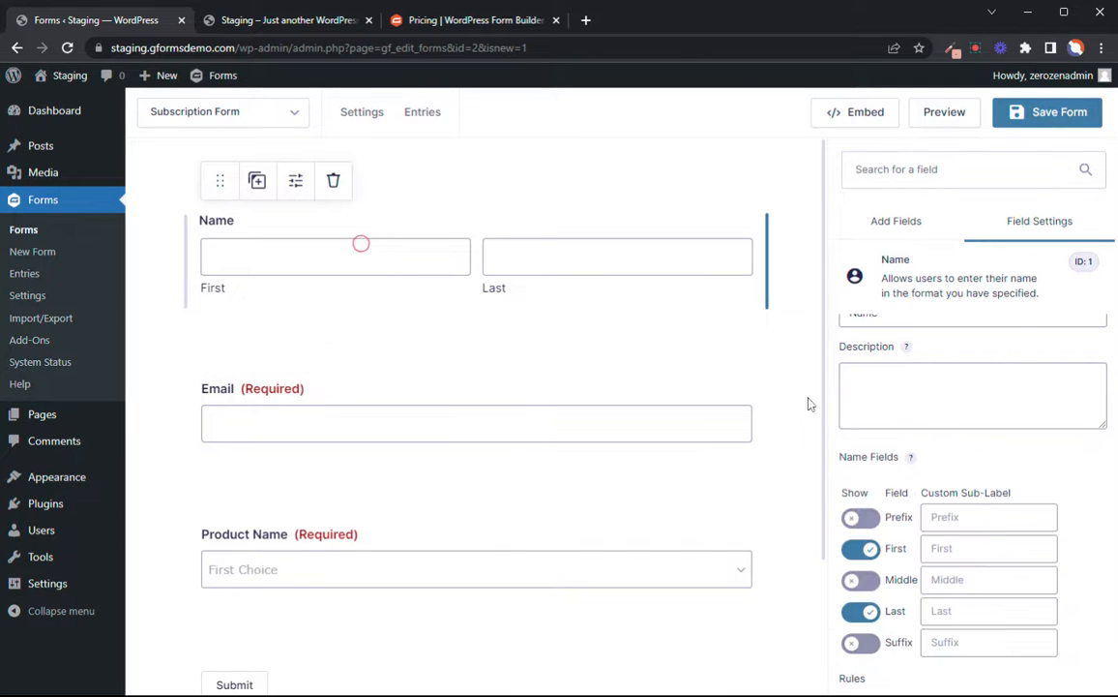
pyautogui.scroll(-3, 919, 396)
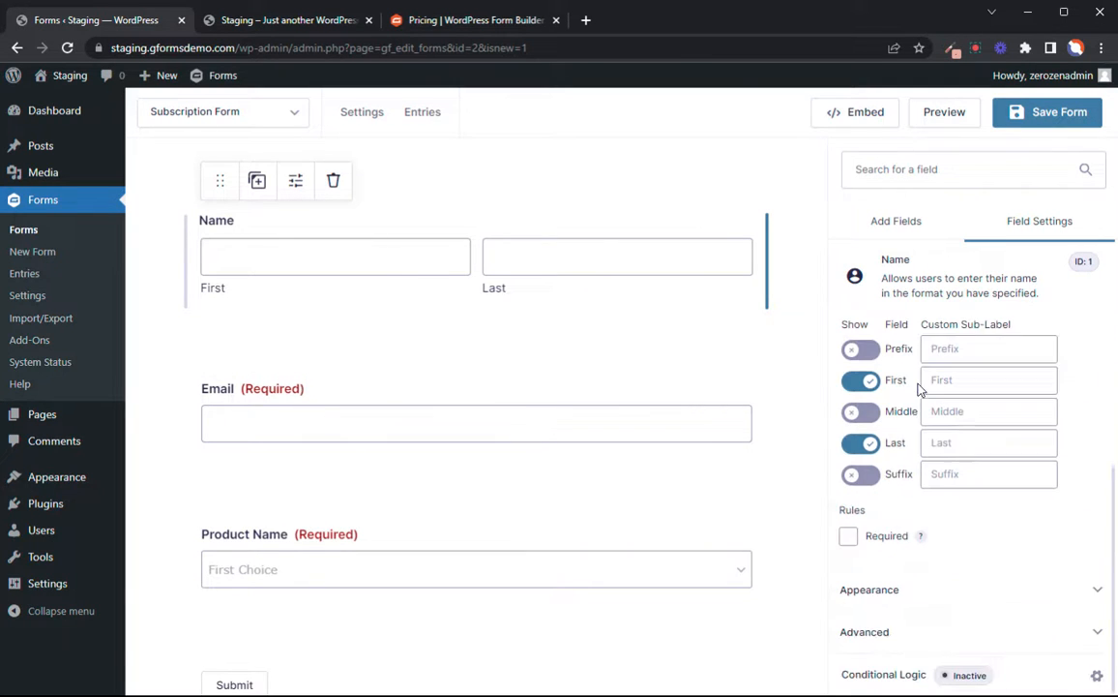
pyautogui.click(869, 527)
pyautogui.scroll(-2, 566, 462)
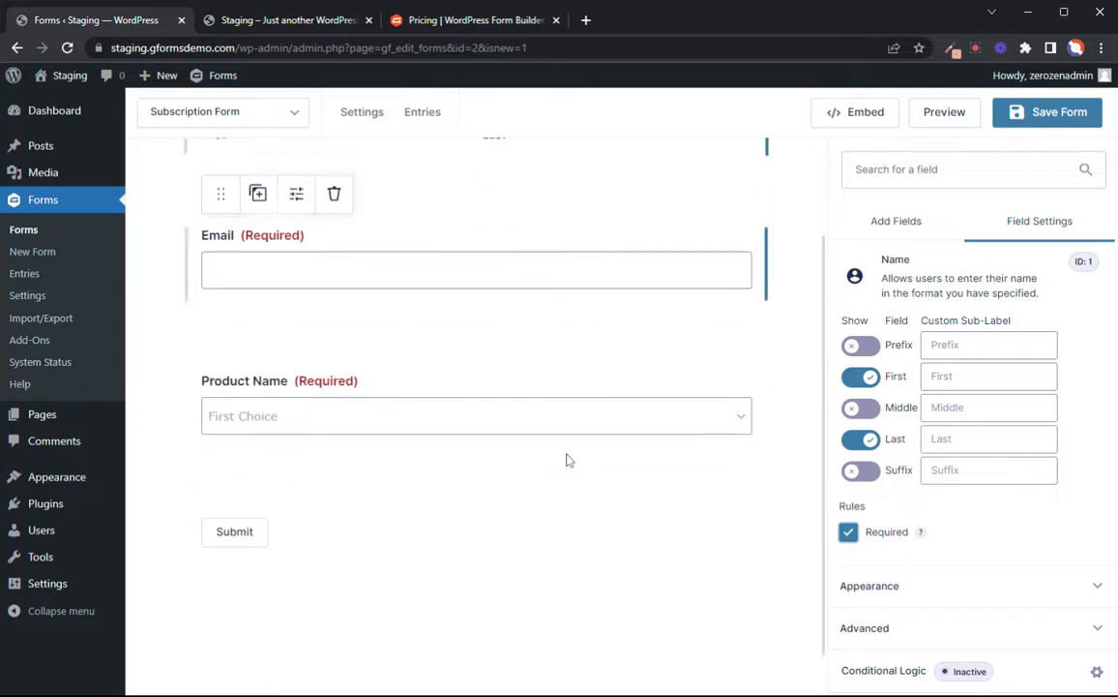
pyautogui.scroll(2, 410, 402)
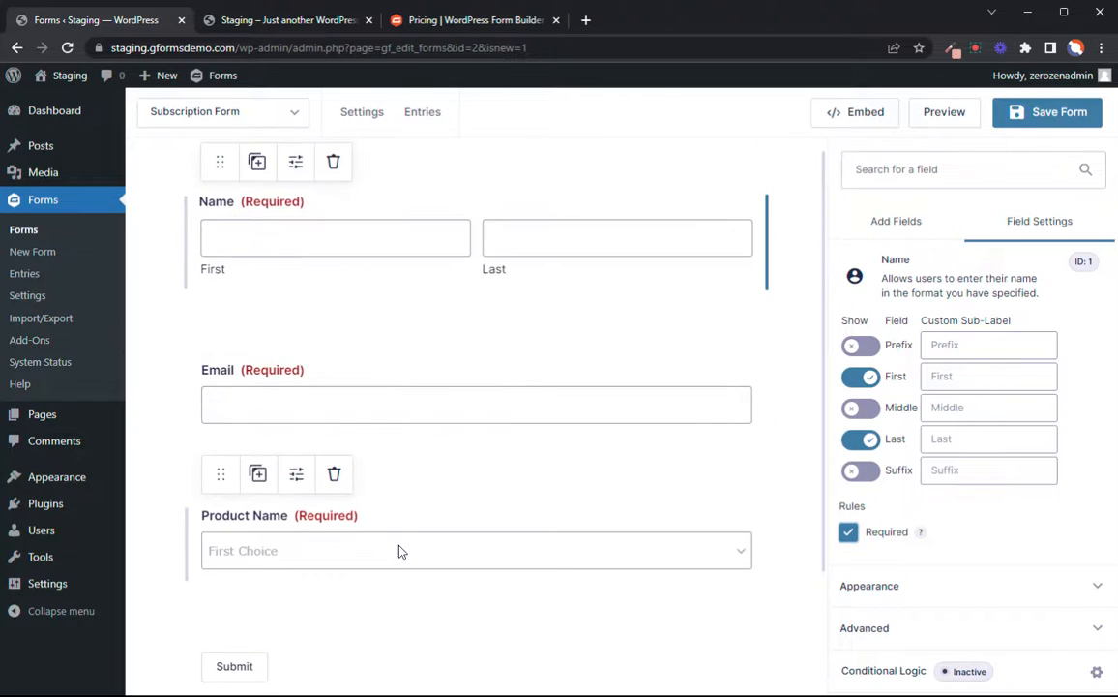
pyautogui.scroll(-2, 536, 587)
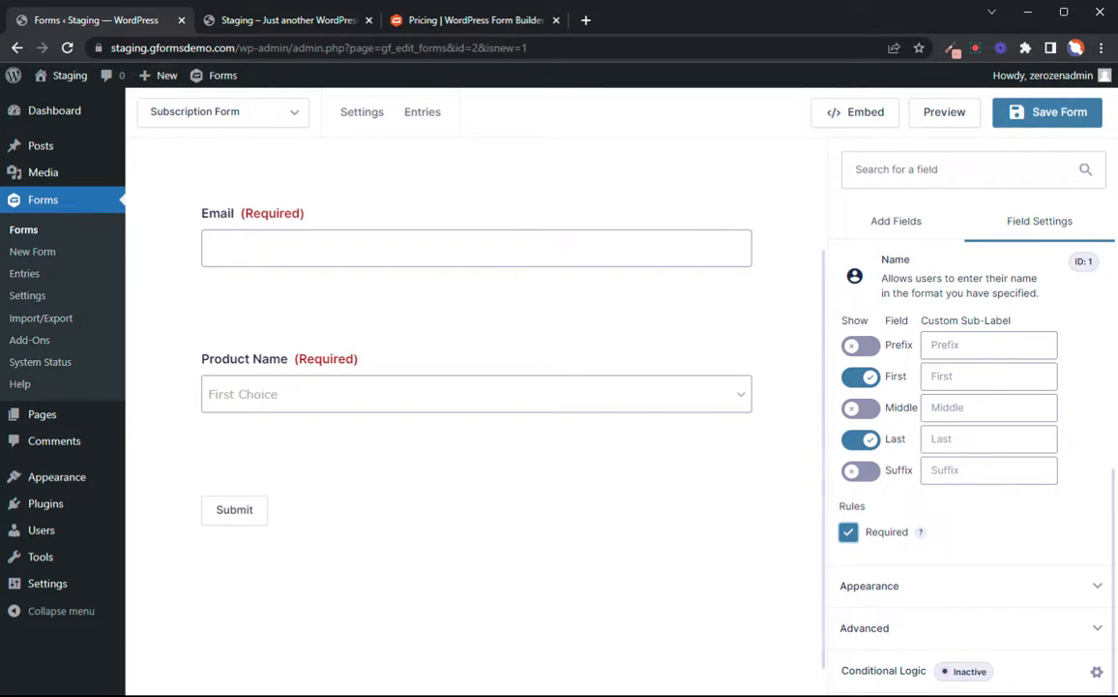
# - Try adding a Total field, dismiss the Ajax error, save the form and reload the editor
pyautogui.click(892, 225)
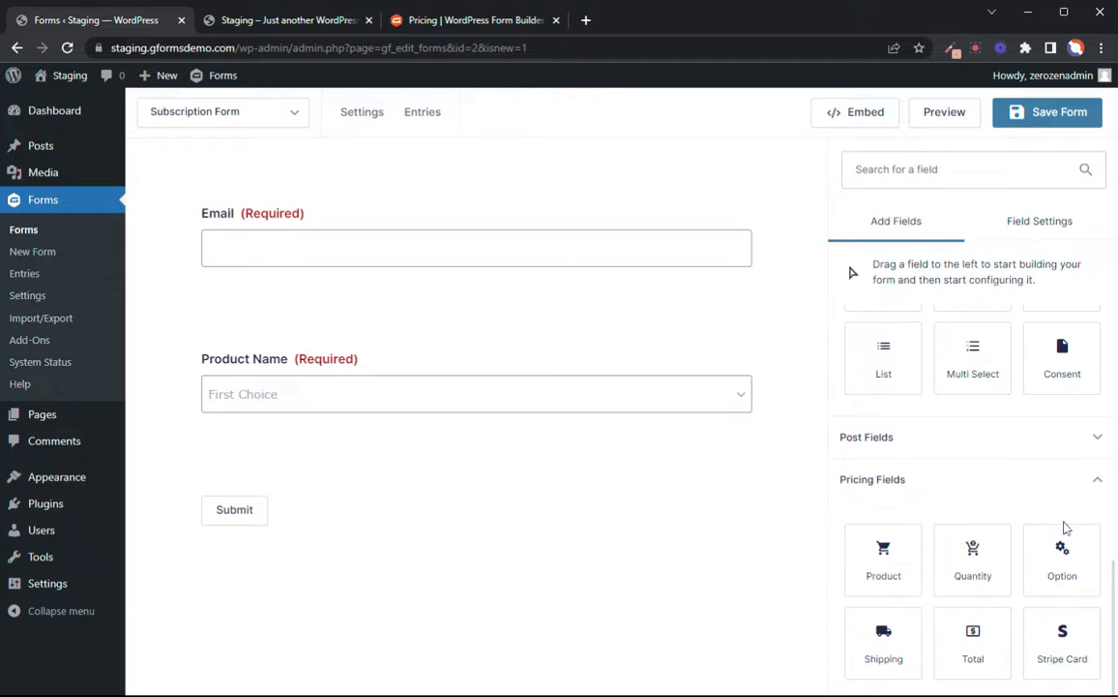
pyautogui.moveTo(979, 634); pyautogui.dragTo(291, 449)
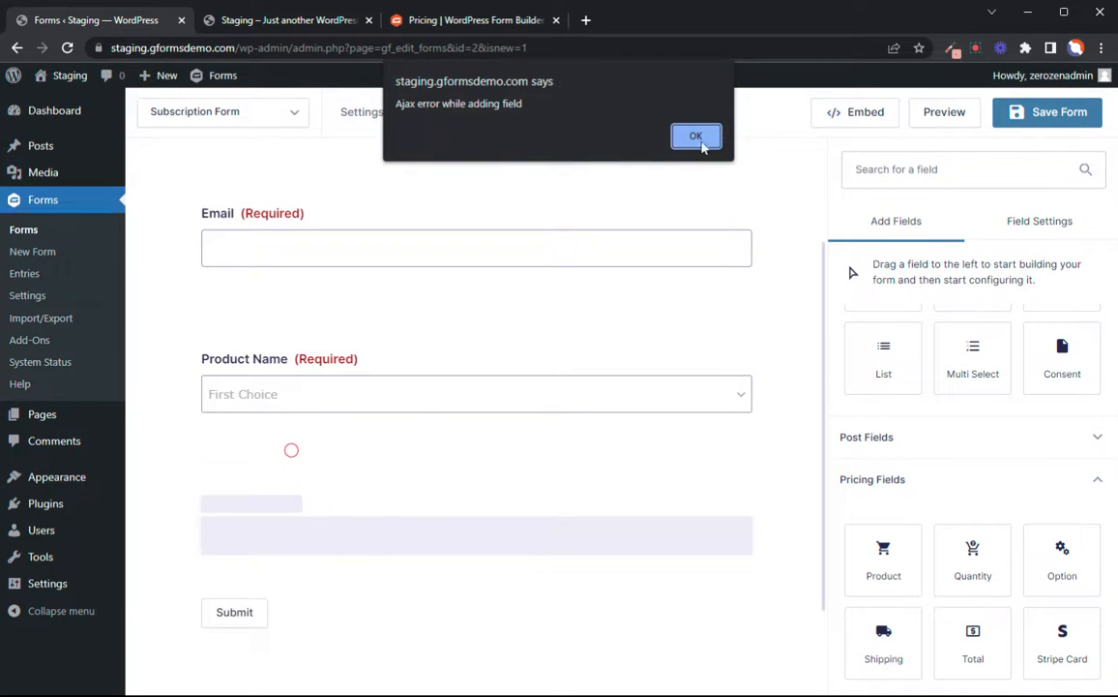
pyautogui.click(699, 139)
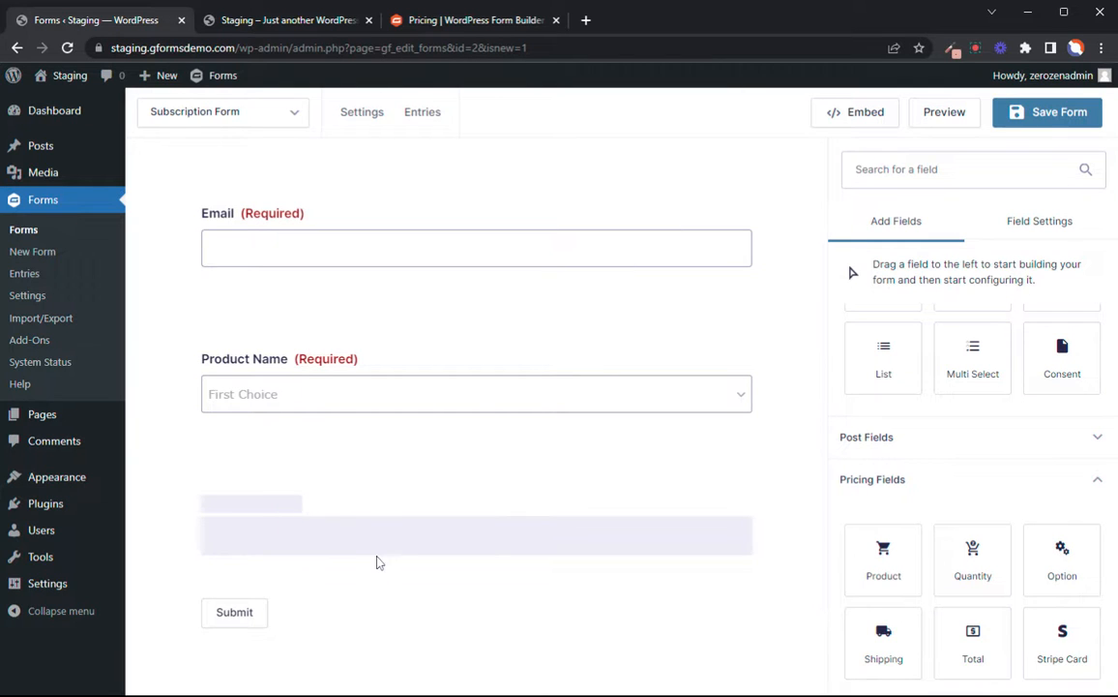
pyautogui.click(432, 393)
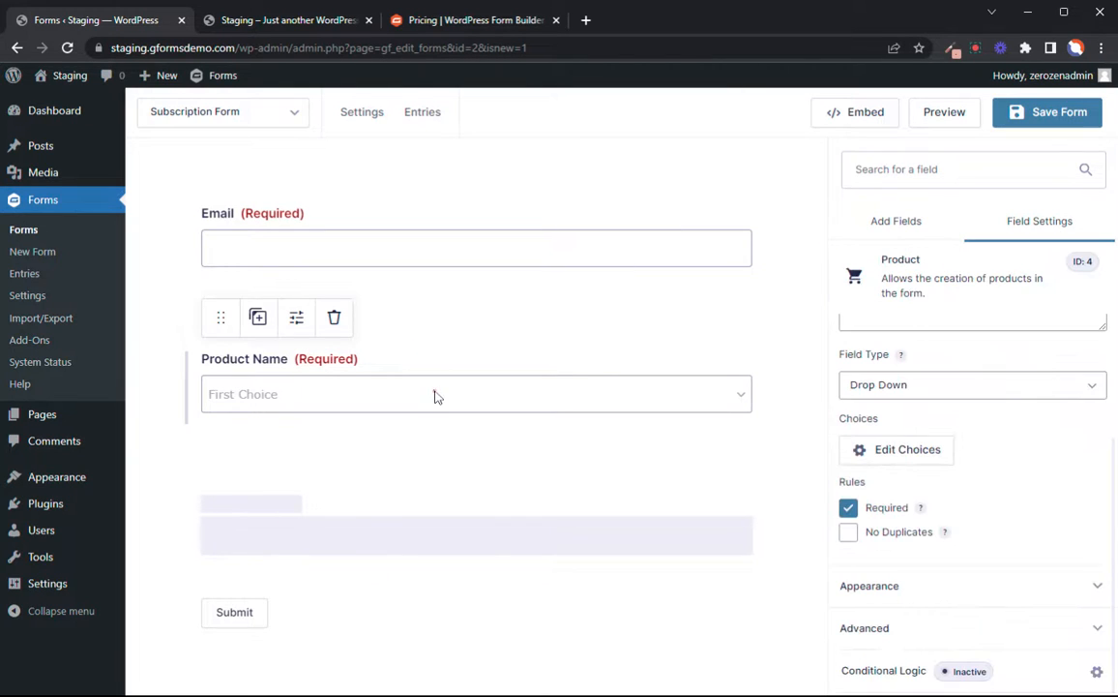
pyautogui.click(1008, 110)
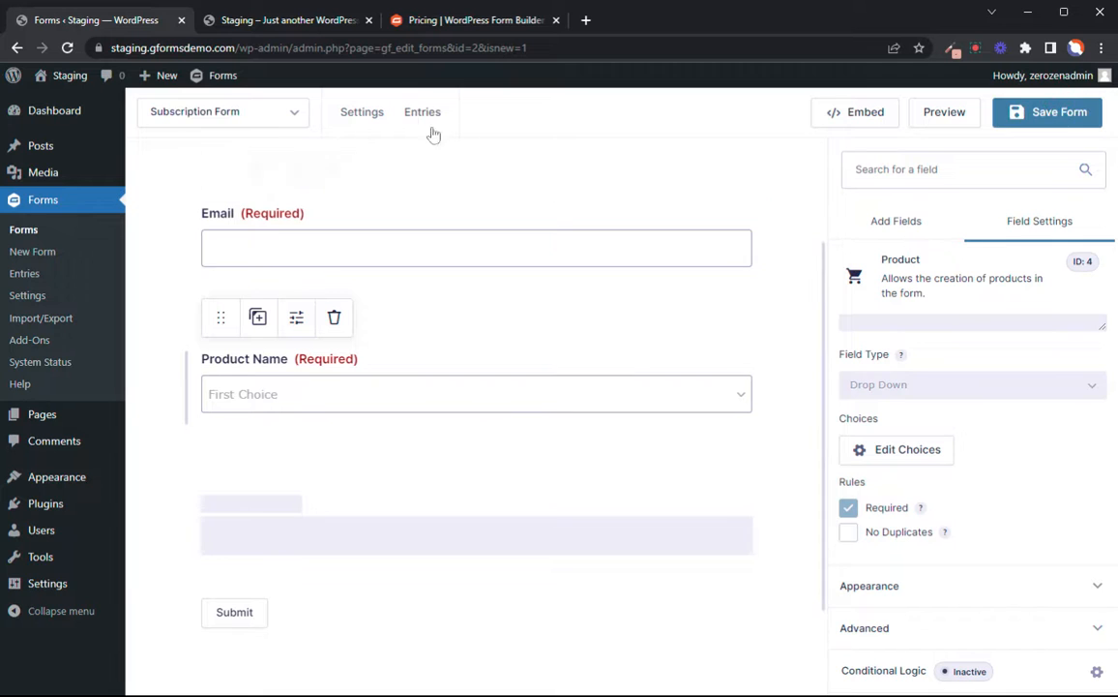
pyautogui.click(67, 49)
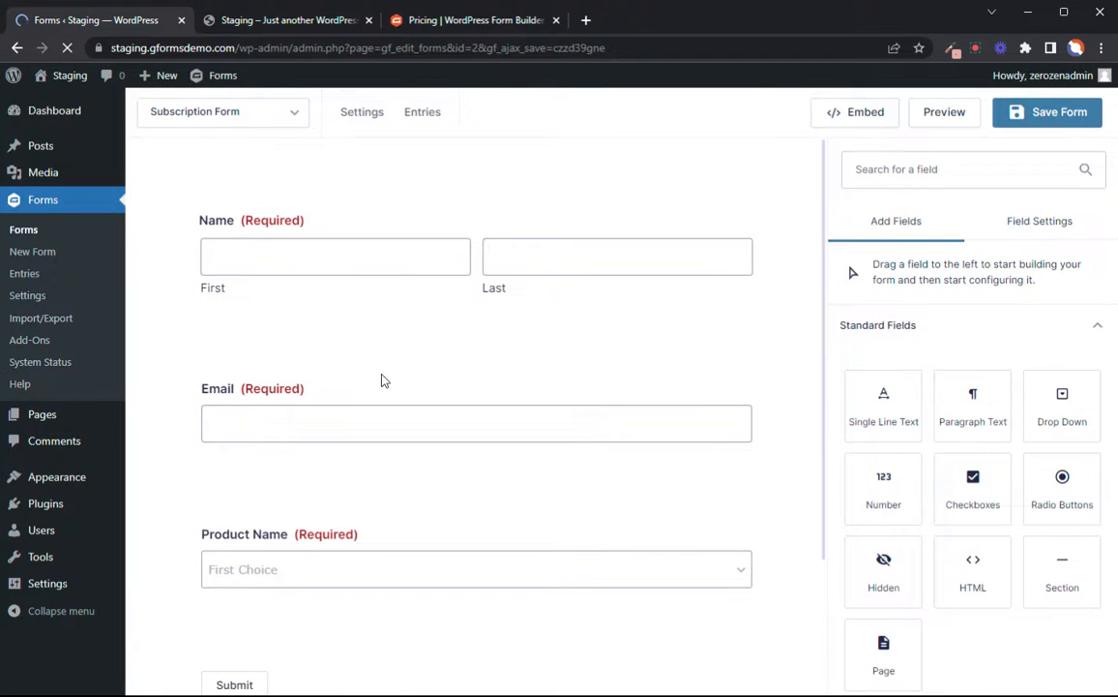
# - Add a Total field below Product Name and relabel it 'Subscription Total'
pyautogui.scroll(-2, 383, 381)
pyautogui.scroll(-2, 920, 523)
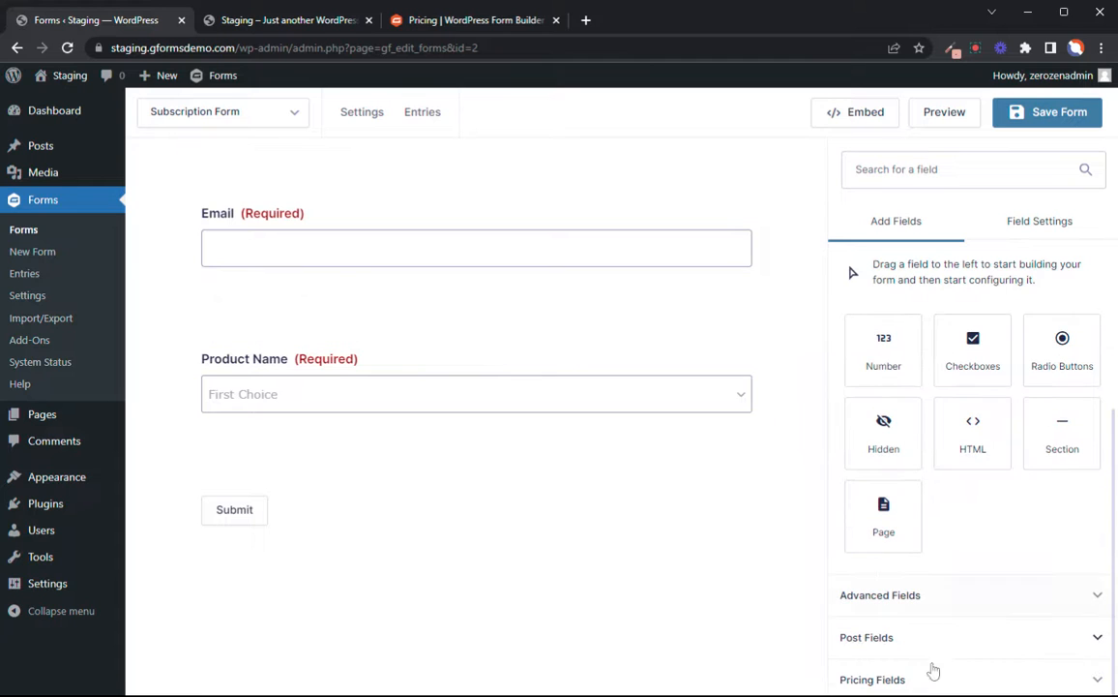
pyautogui.click(1083, 676)
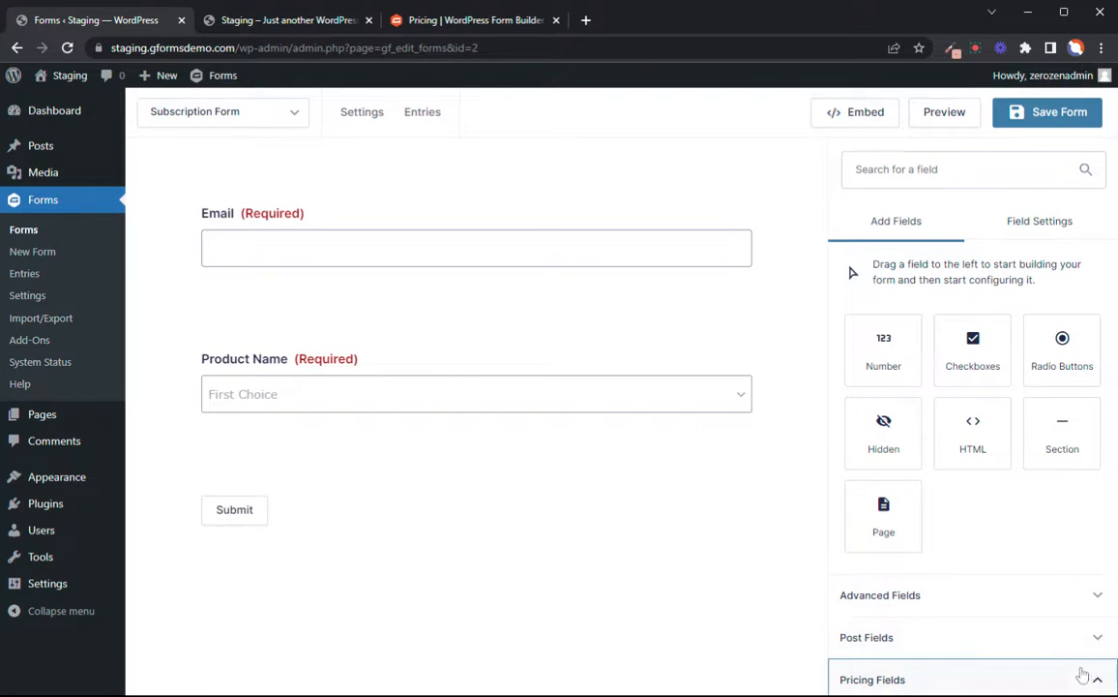
pyautogui.scroll(-2, 1065, 658)
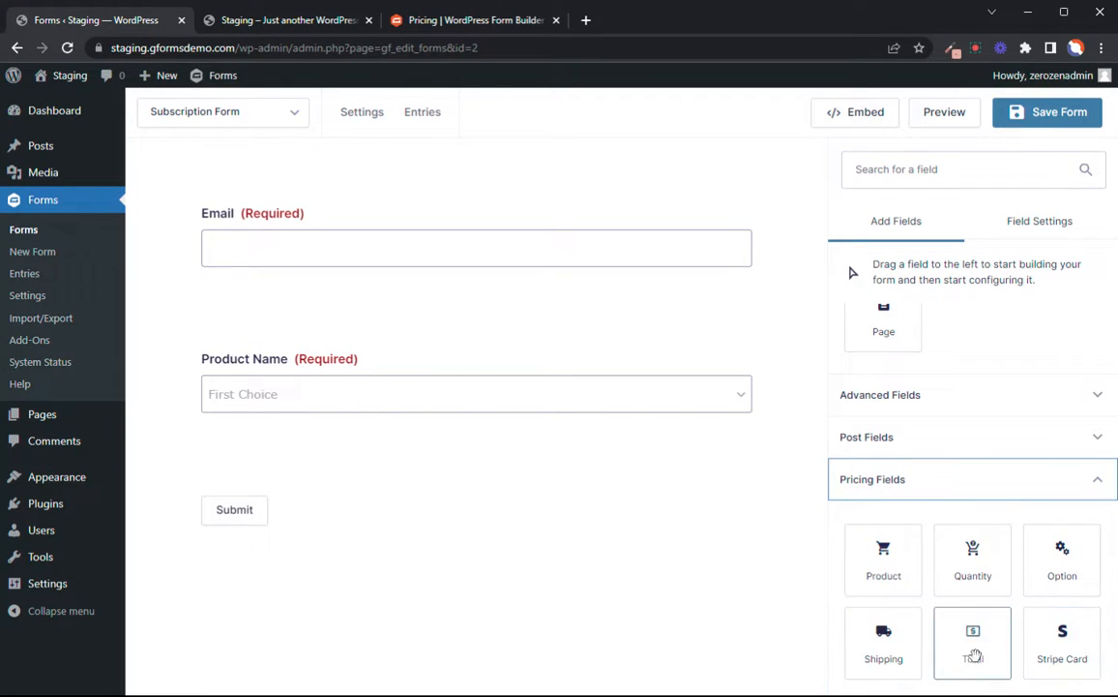
pyautogui.moveTo(975, 656); pyautogui.dragTo(297, 457)
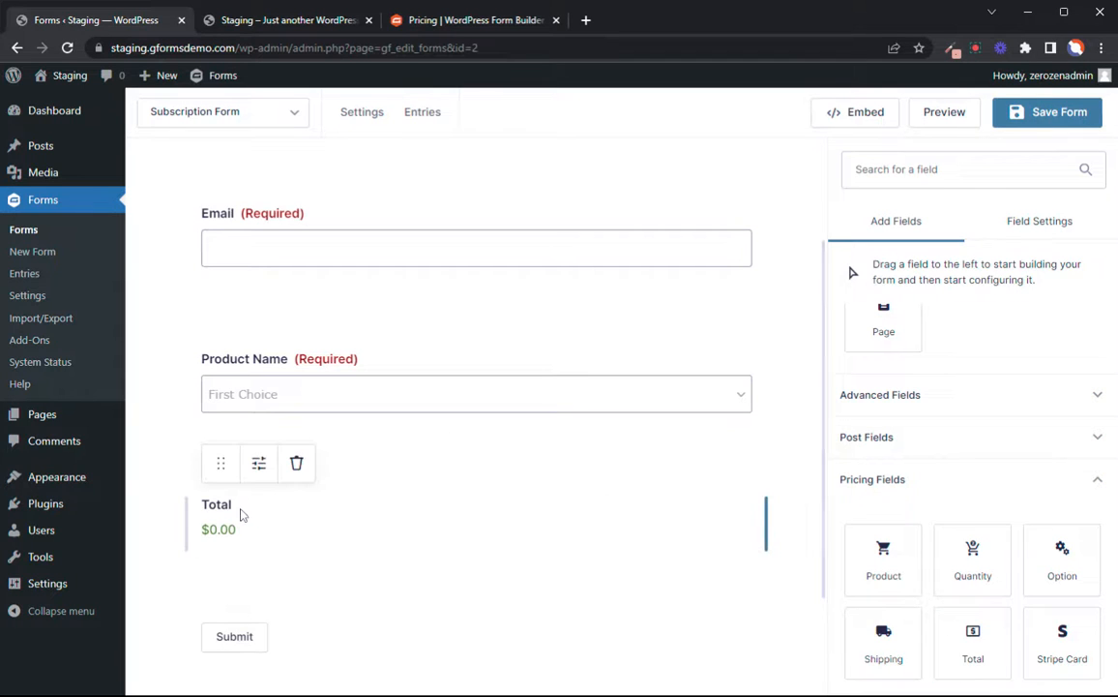
pyautogui.click(242, 514)
pyautogui.moveTo(874, 390); pyautogui.dragTo(830, 387)
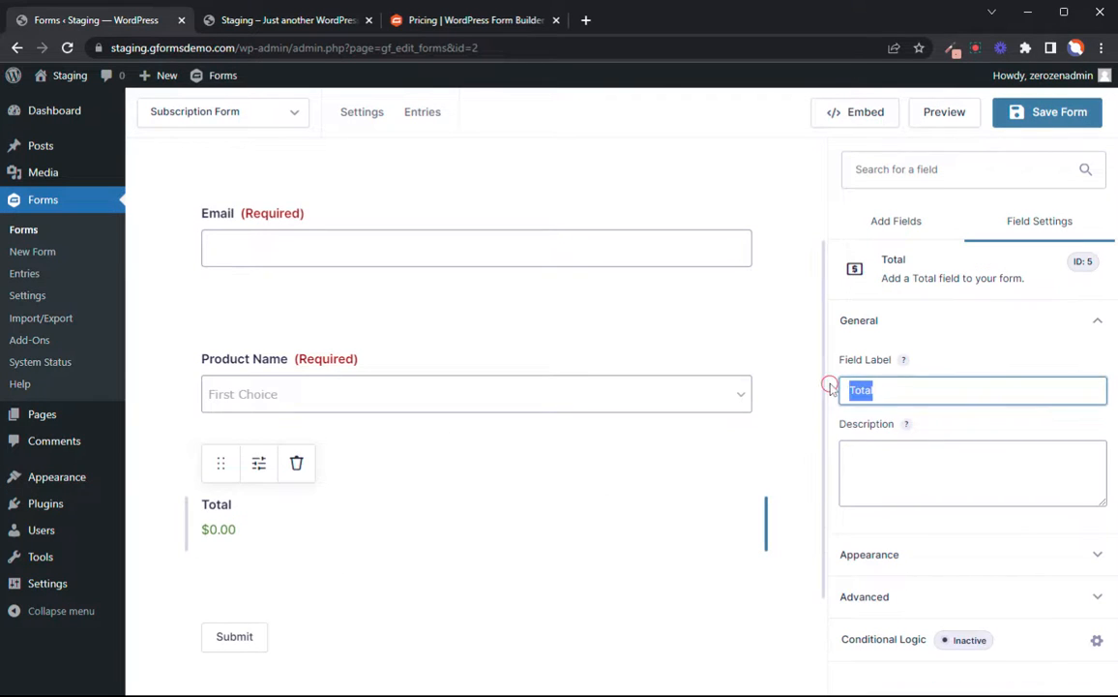
pyautogui.write('Subscri')
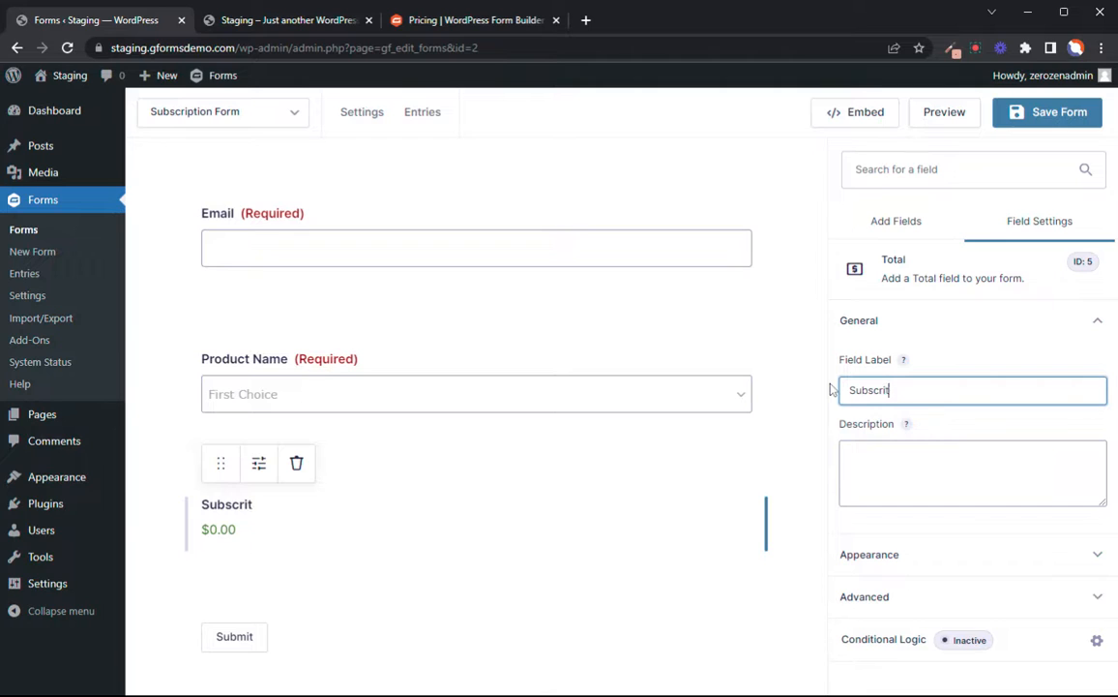
pyautogui.write('ption Total')
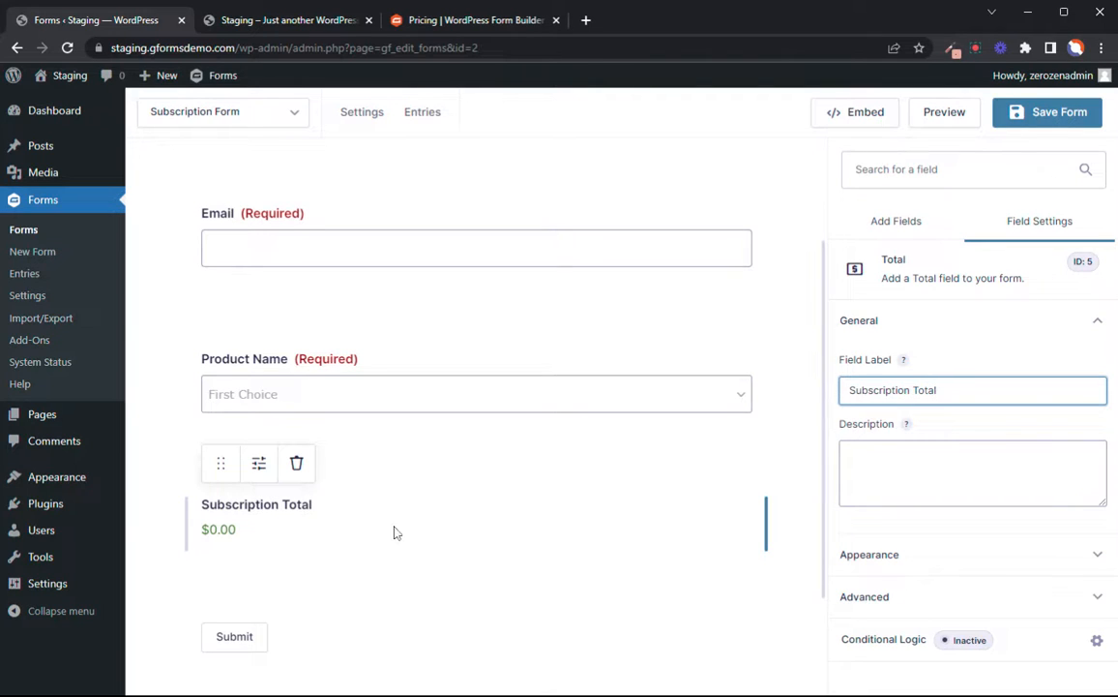
pyautogui.moveTo(271, 400)
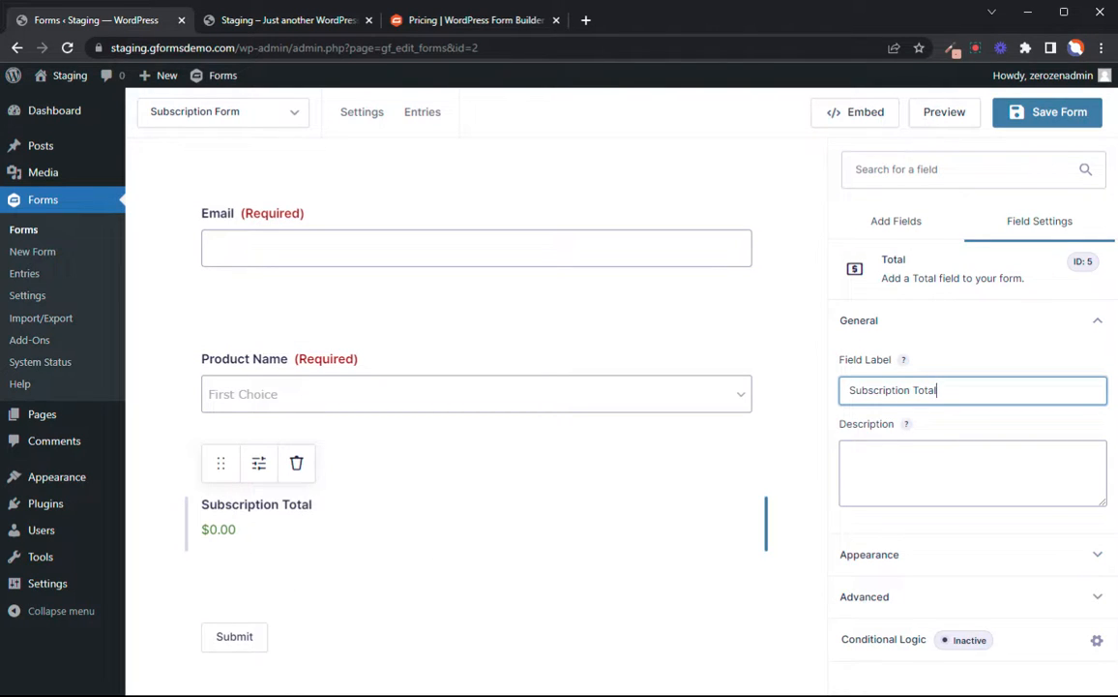
# - Add a Stripe Credit Card field below Subscription Total and save the form
pyautogui.click(891, 220)
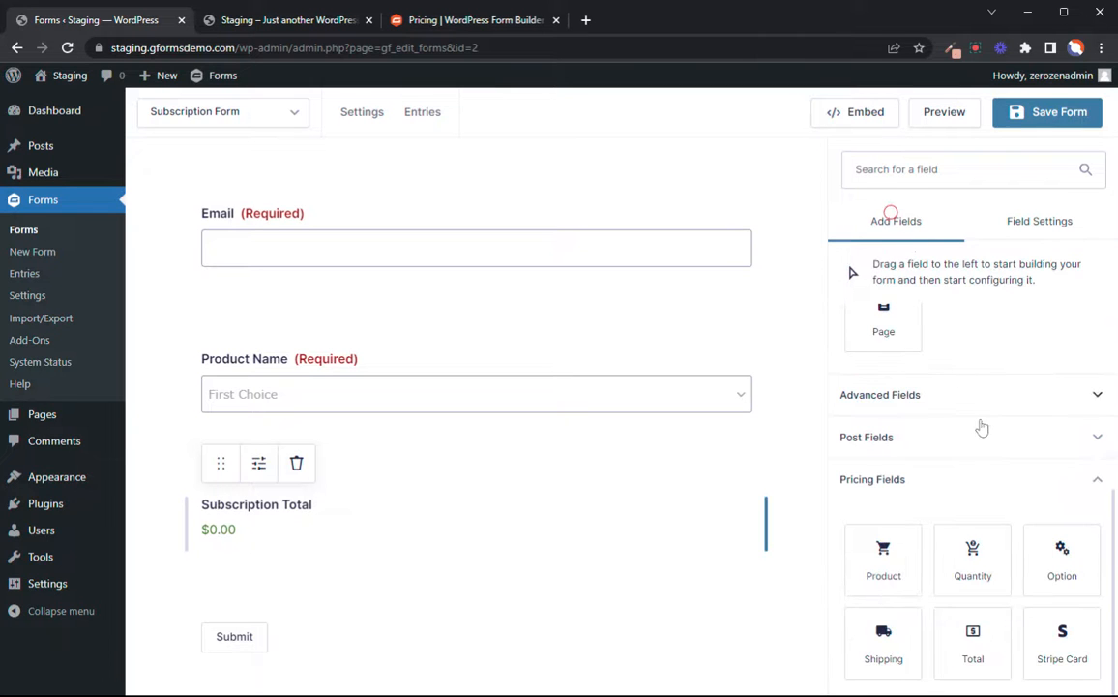
pyautogui.moveTo(1049, 610); pyautogui.dragTo(283, 561)
pyautogui.scroll(-3, 256, 522)
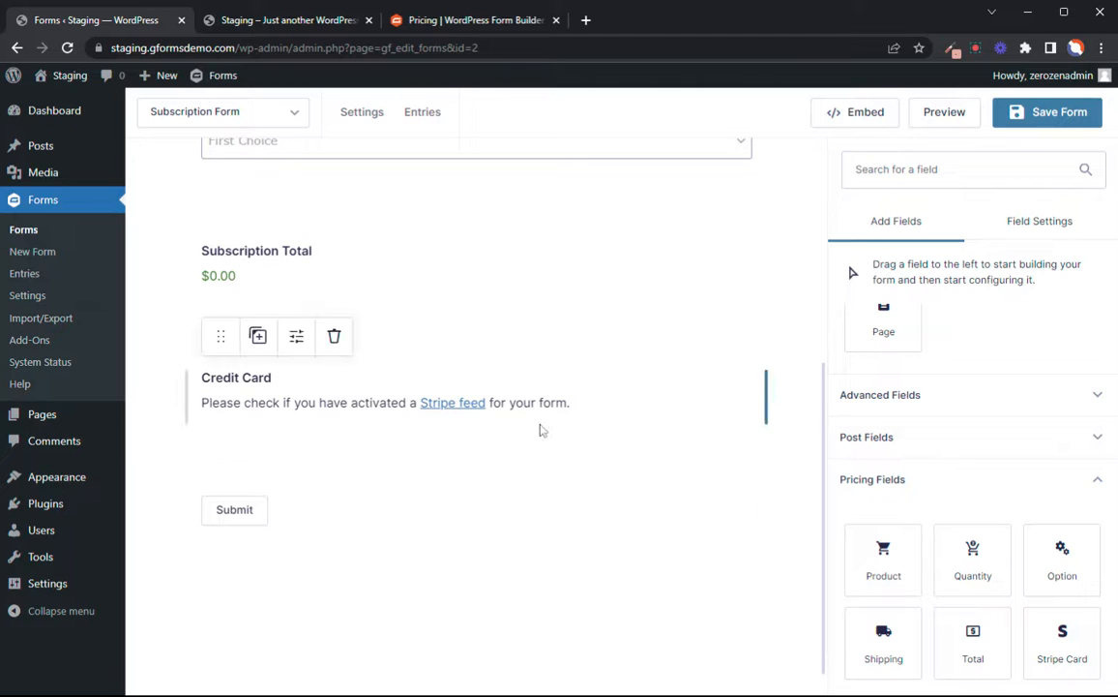
pyautogui.click(1024, 113)
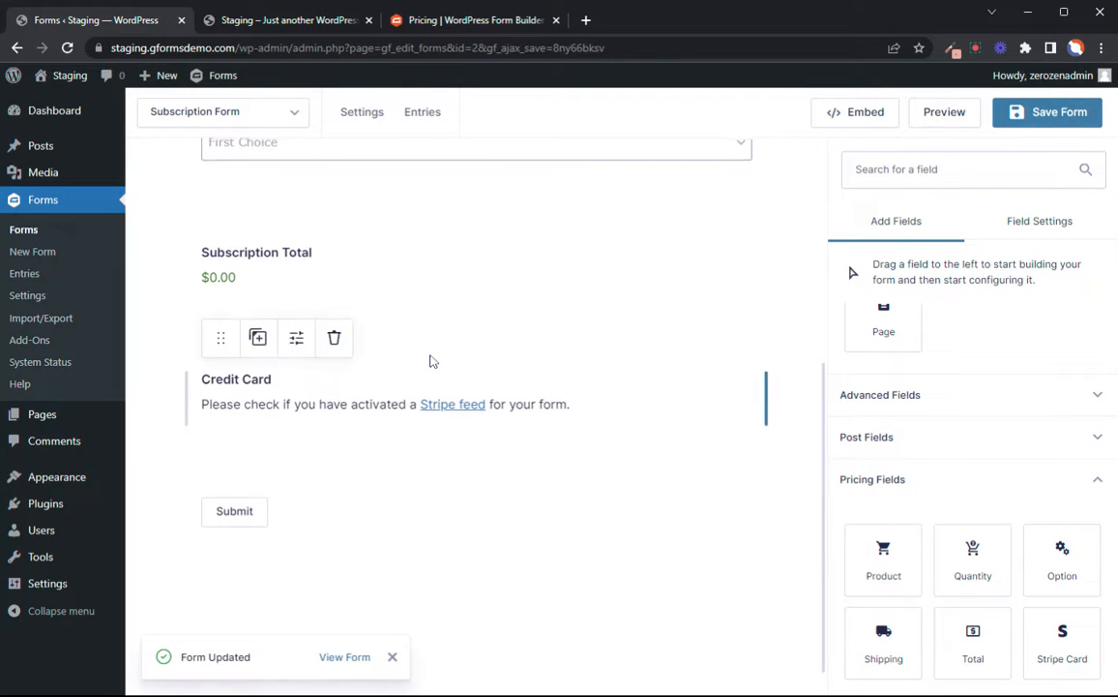
pyautogui.scroll(4, 278, 302)
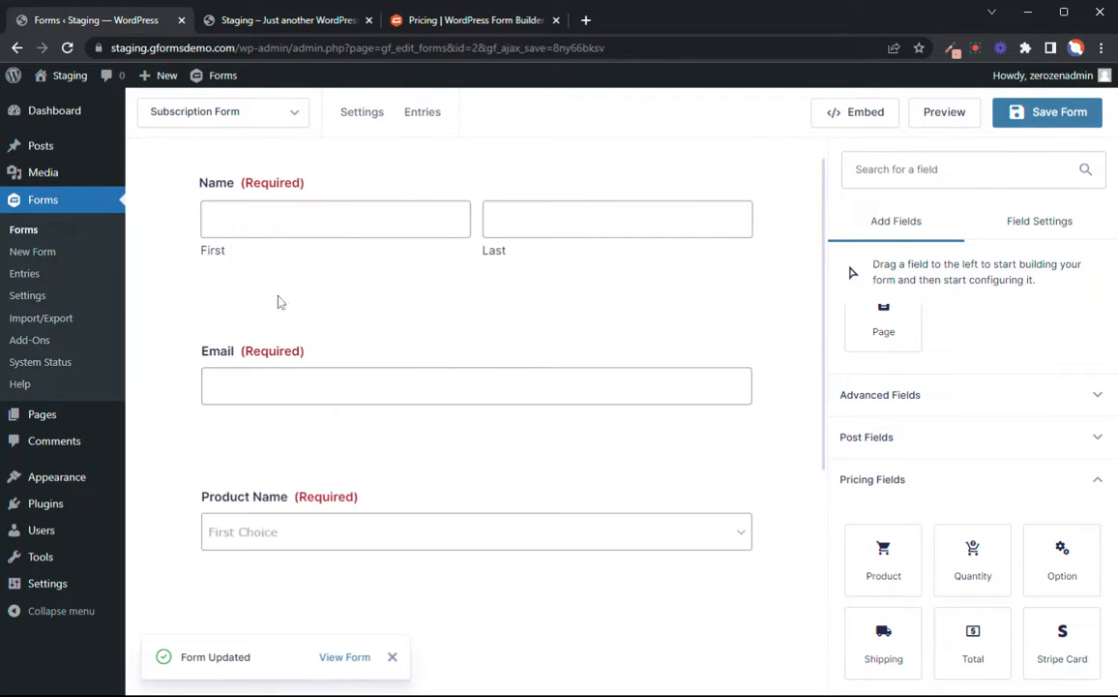
# - Under Forms > Settings > Stripe, save with Stripe Credit Card Field collection, then return to Forms
pyautogui.click(28, 297)
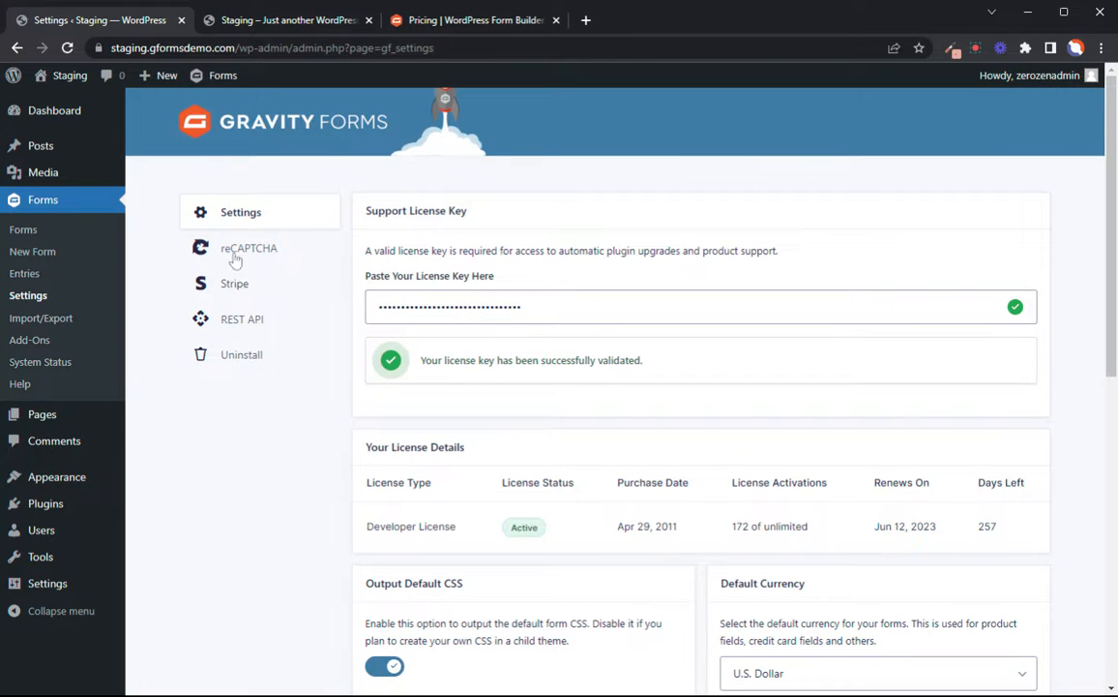
pyautogui.click(239, 287)
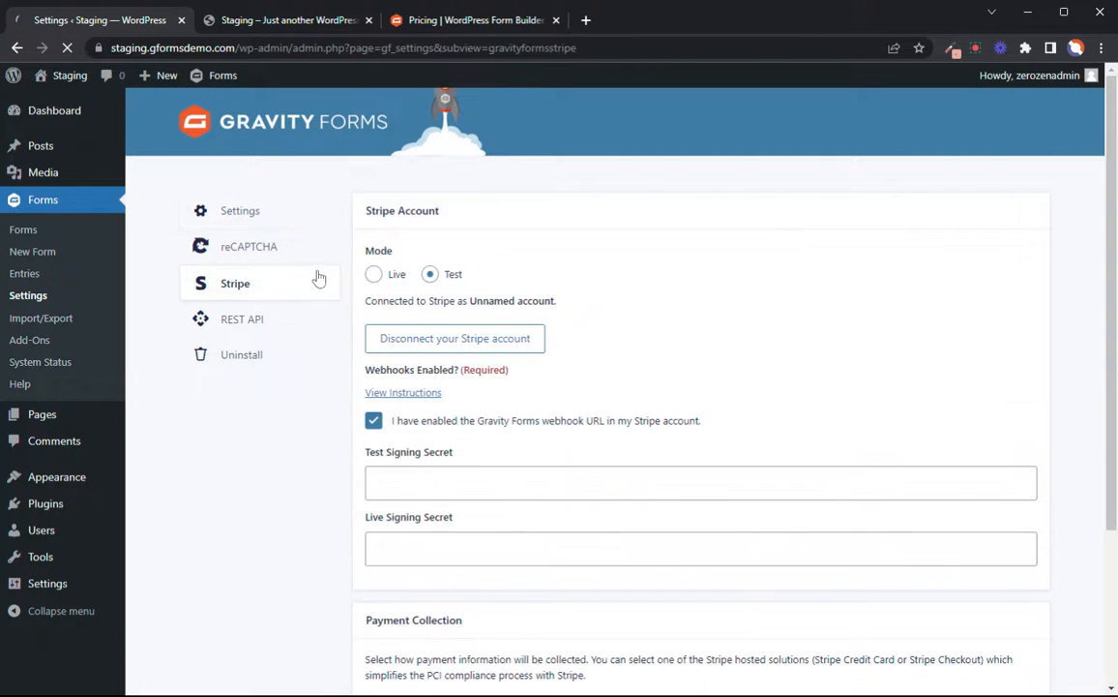
pyautogui.scroll(-2, 501, 337)
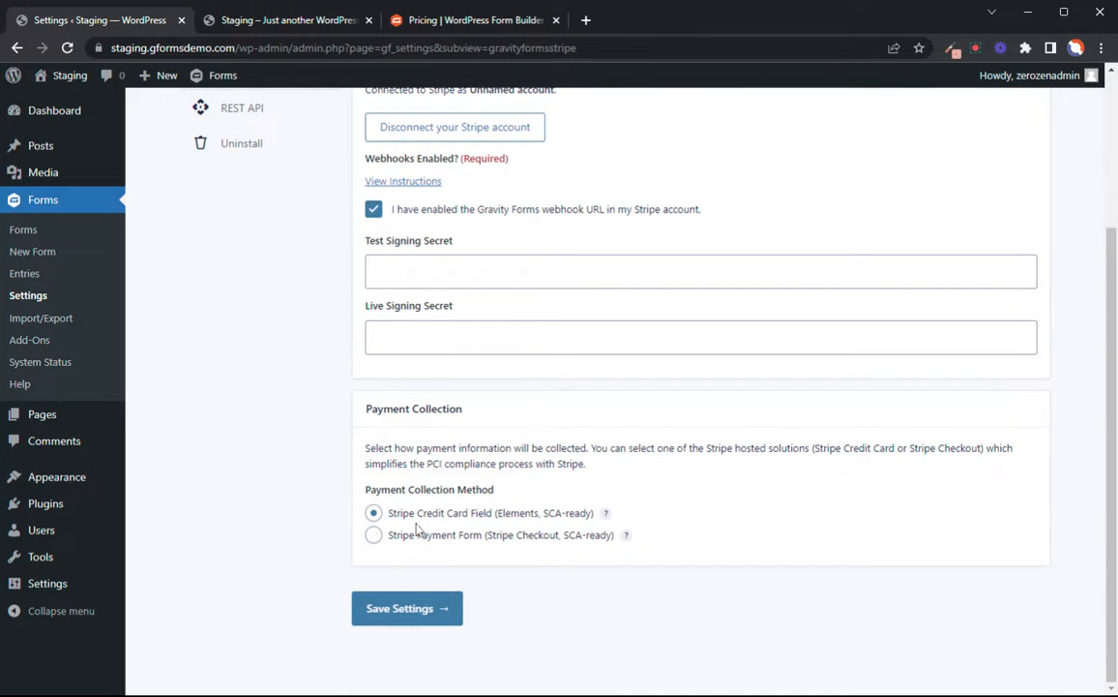
pyautogui.click(486, 516)
pyautogui.click(399, 607)
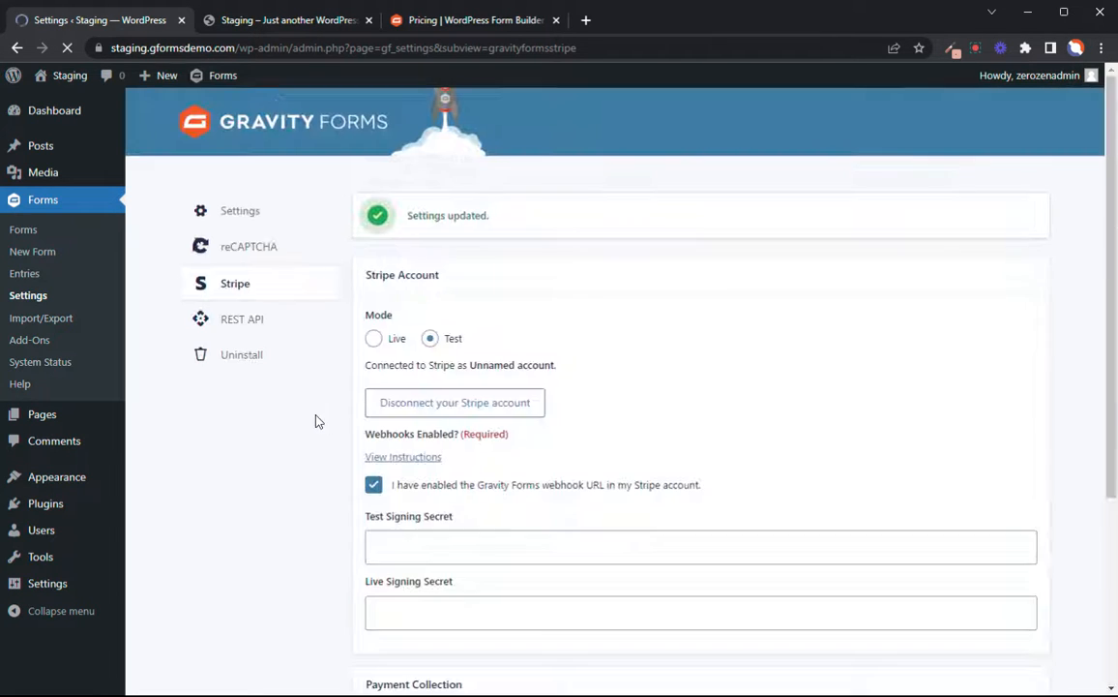
pyautogui.click(22, 229)
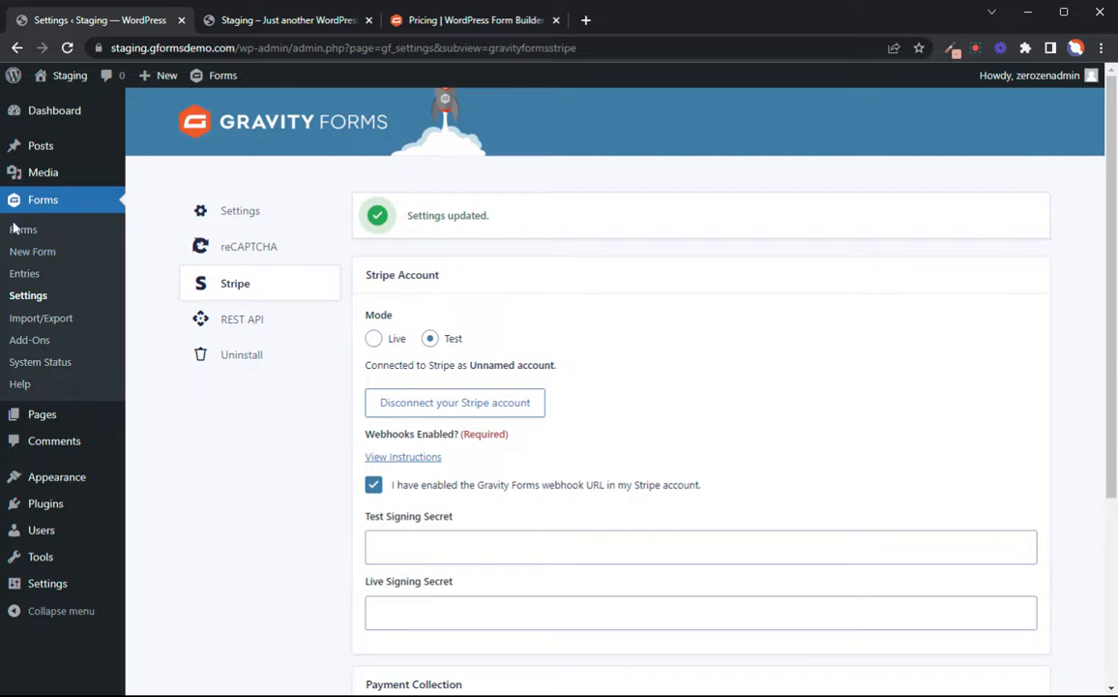
pyautogui.moveTo(341, 380)
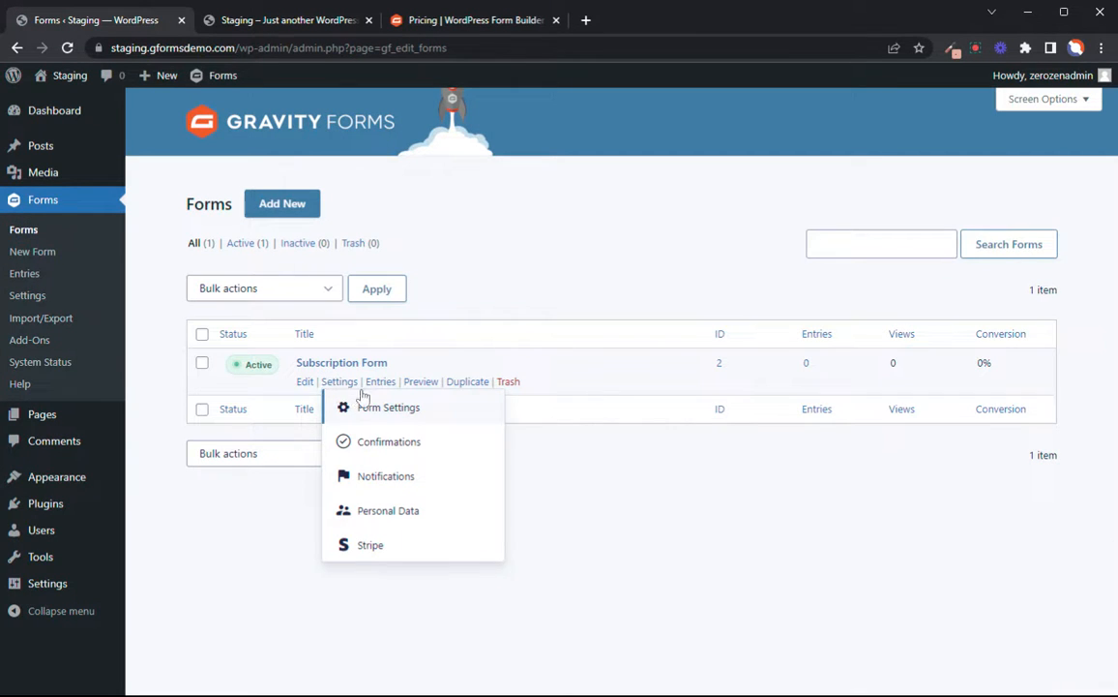
# - Create a Subscription Form Stripe feed named 'subscriptions' with Transaction Type set to Subscription
pyautogui.click(359, 547)
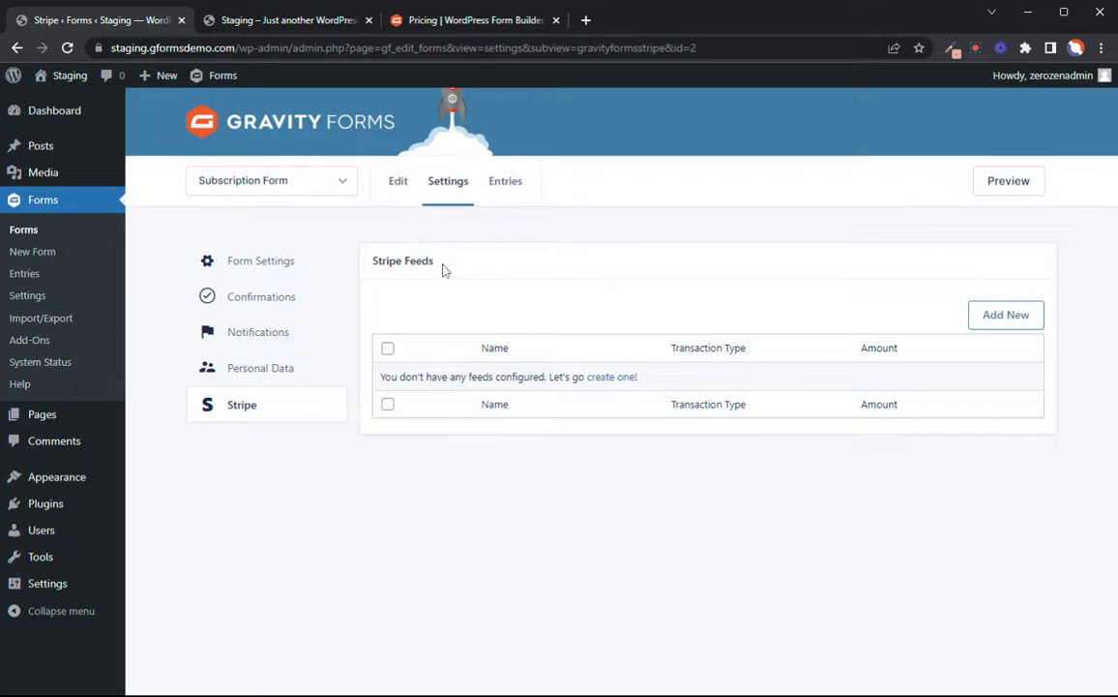
pyautogui.click(615, 377)
pyautogui.moveTo(449, 296); pyautogui.dragTo(345, 290)
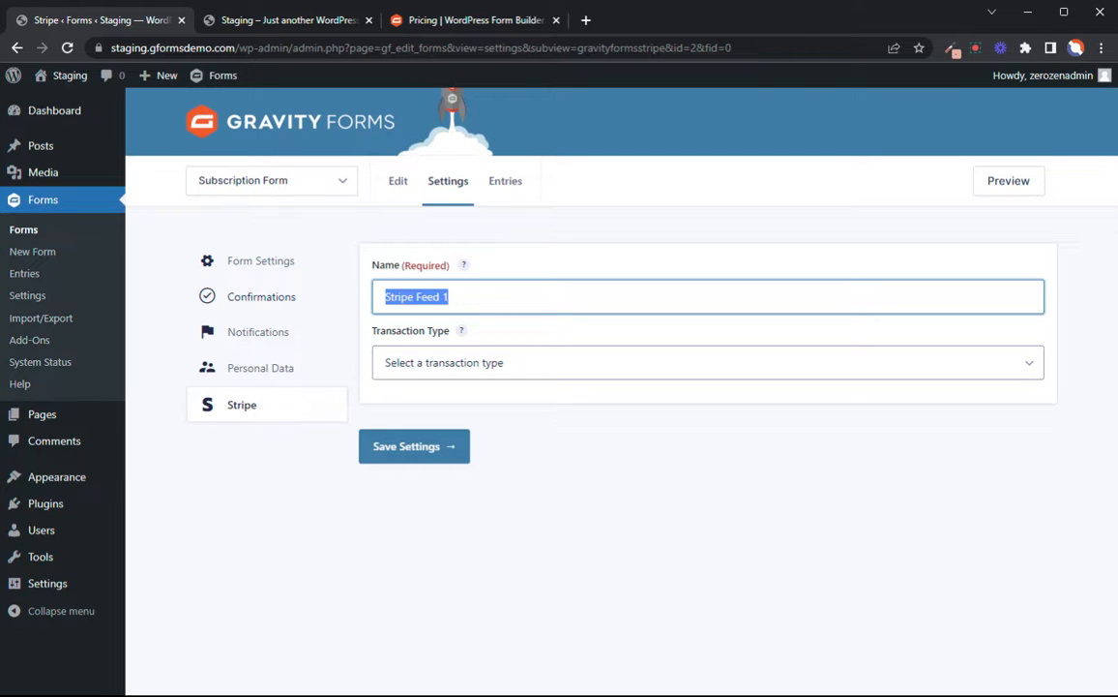
pyautogui.write('subscriptions')
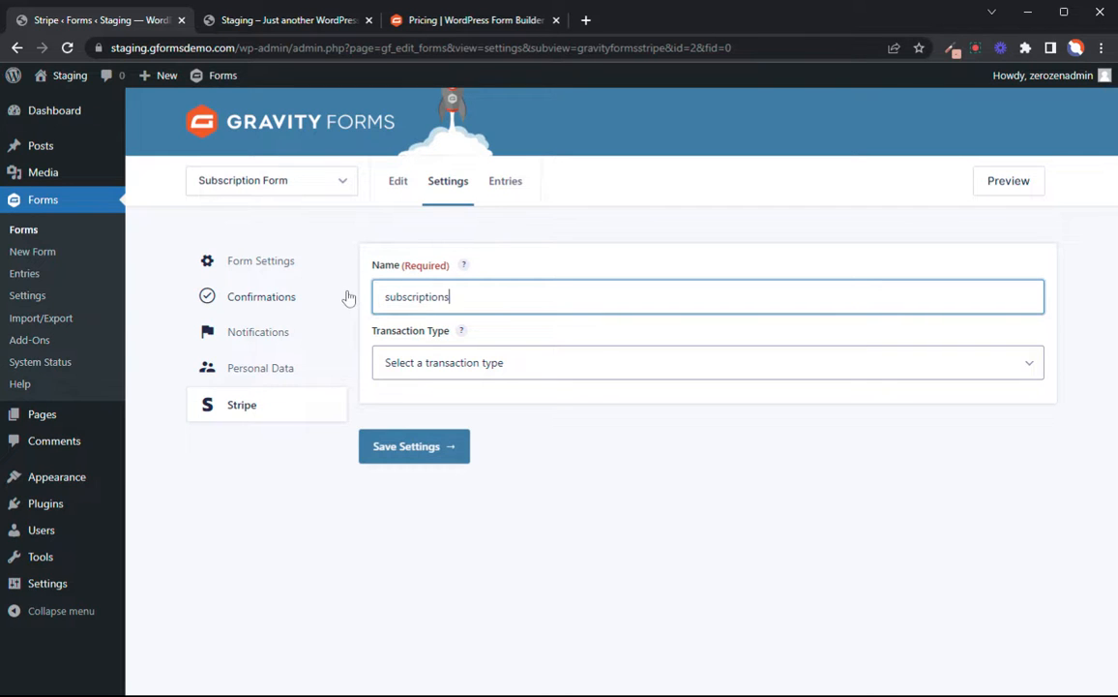
pyautogui.click(588, 381)
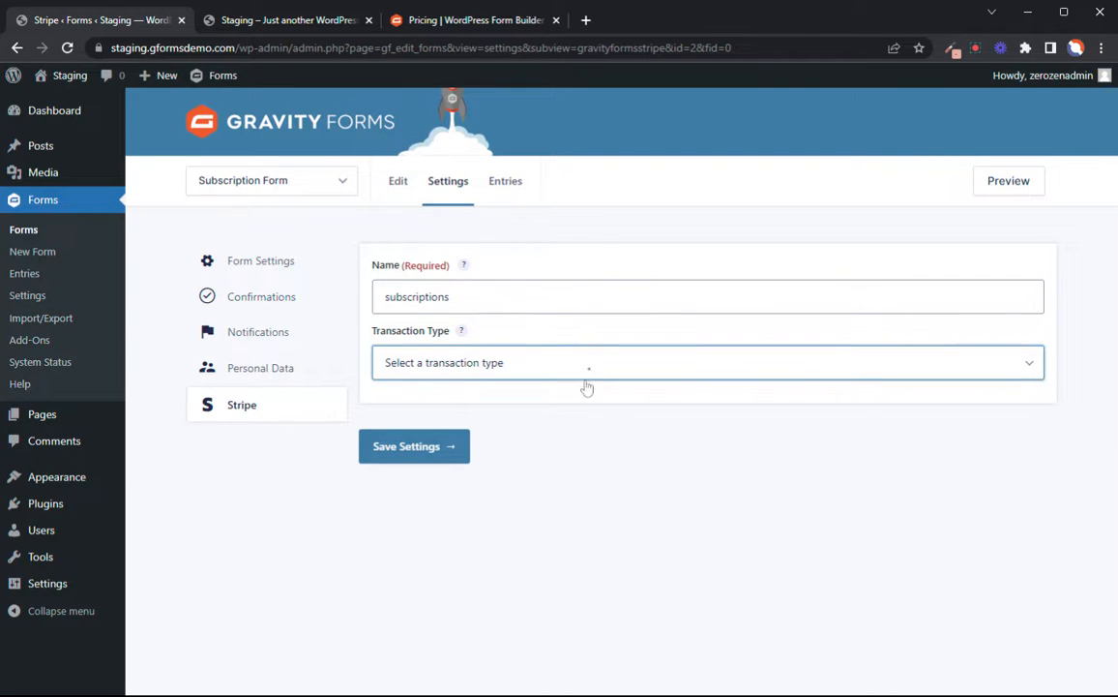
pyautogui.click(507, 429)
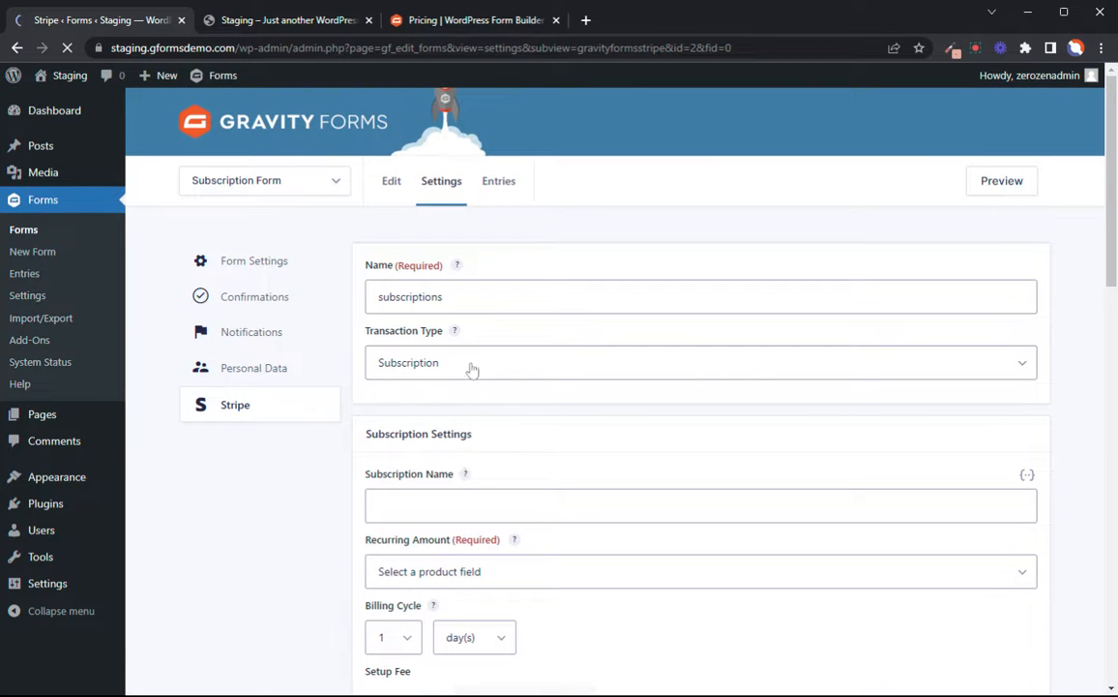
# - Name the subscription 'Summer Camp Fee', take the recurring amount from Product Name, and bill monthly
pyautogui.click(436, 498)
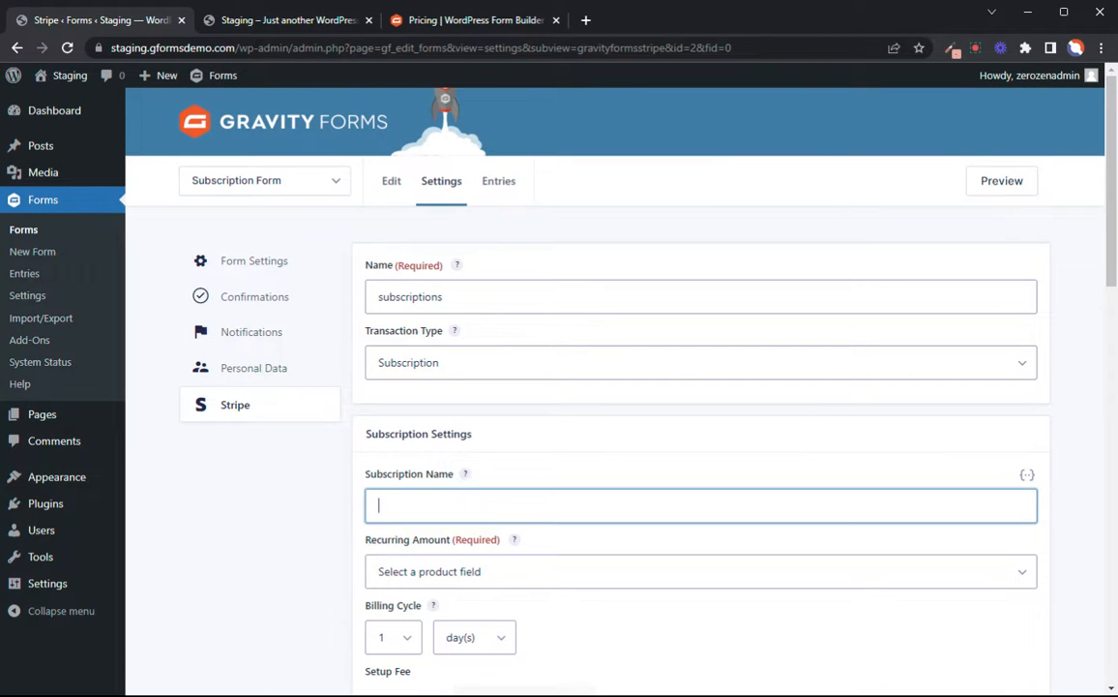
pyautogui.write('Summer Camp Fee')
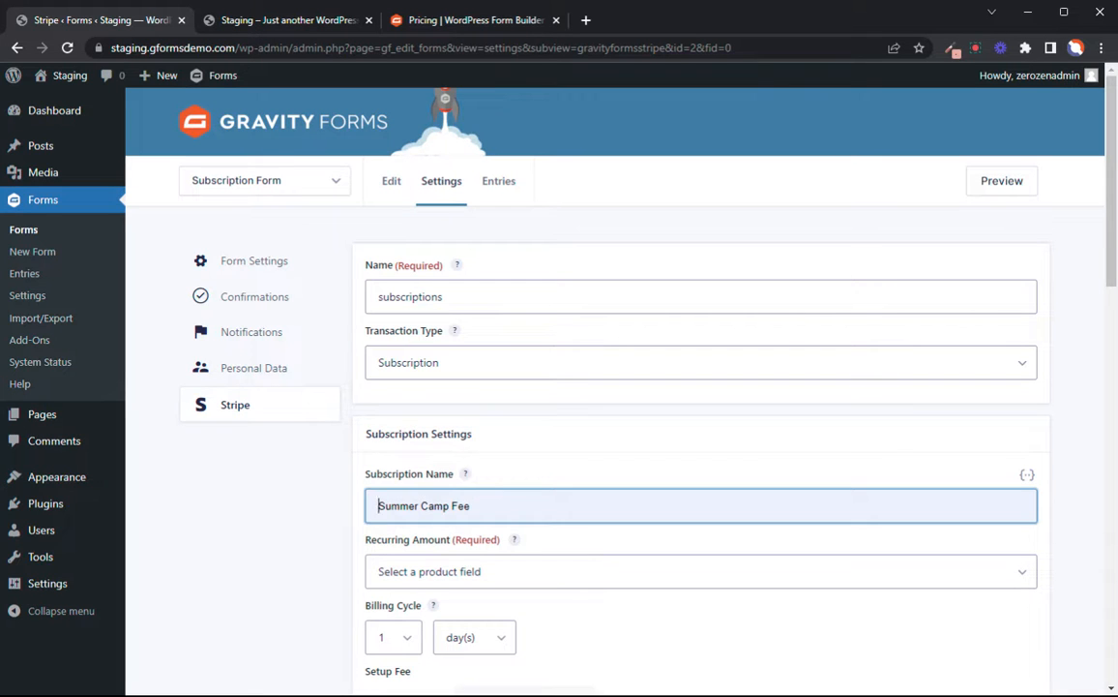
pyautogui.scroll(-4, 534, 474)
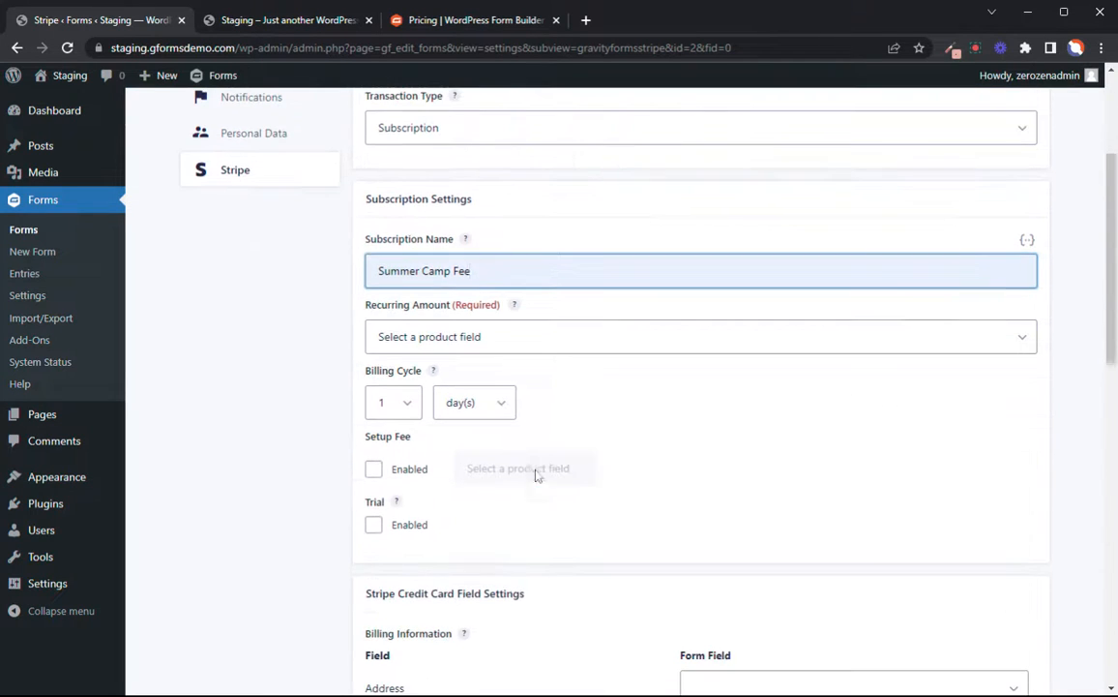
pyautogui.click(477, 341)
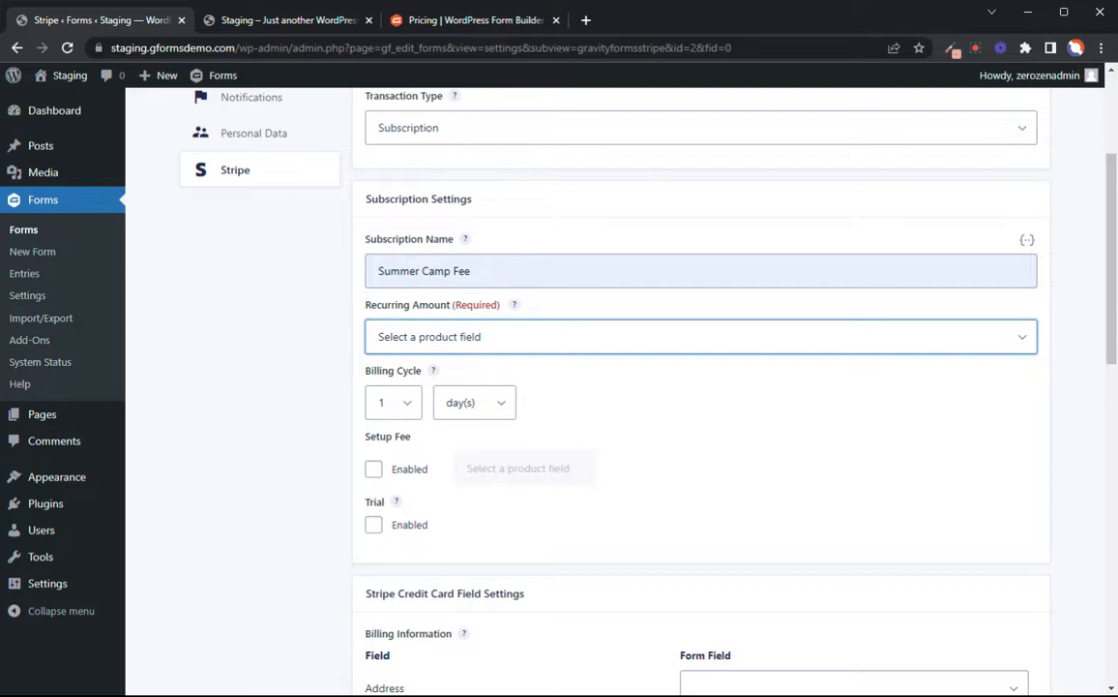
pyautogui.press('Down')
pyautogui.click(474, 403)
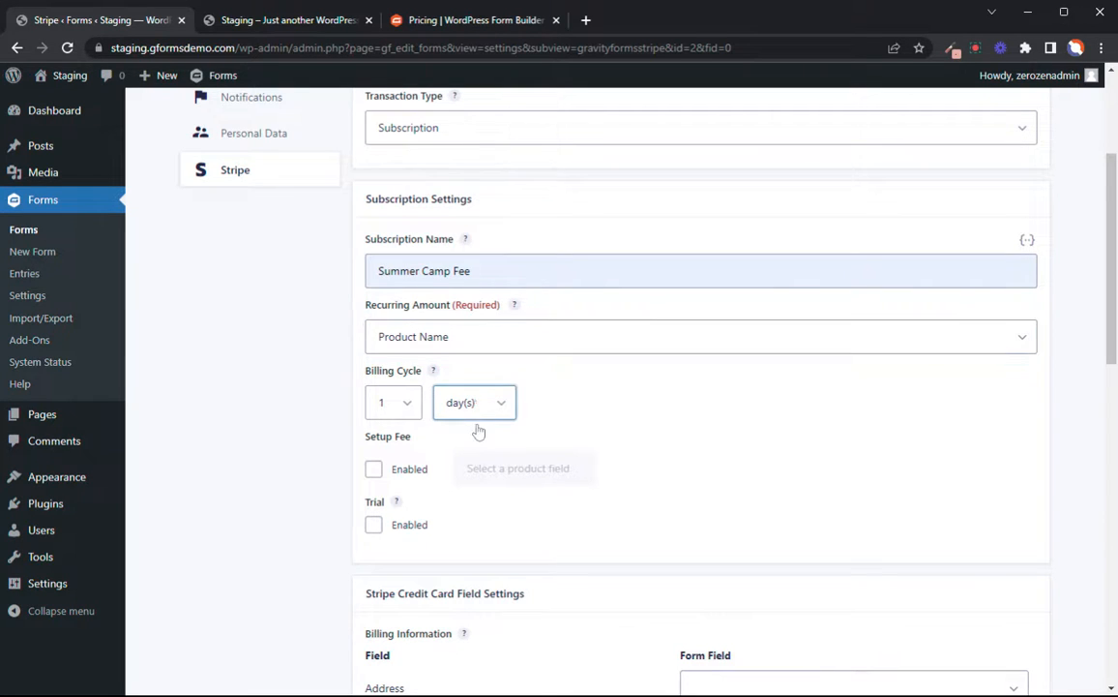
pyautogui.click(490, 465)
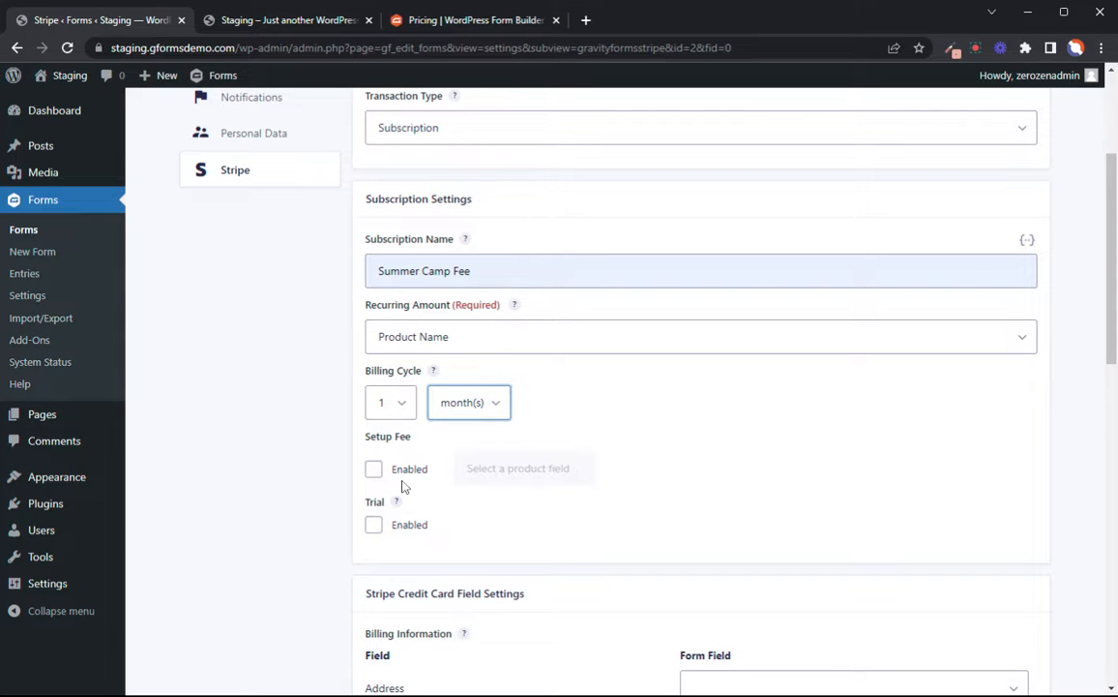
# - Confirm the connected Stripe account and save the Stripe feed settings
pyautogui.scroll(-2, 397, 435)
pyautogui.scroll(-4, 572, 449)
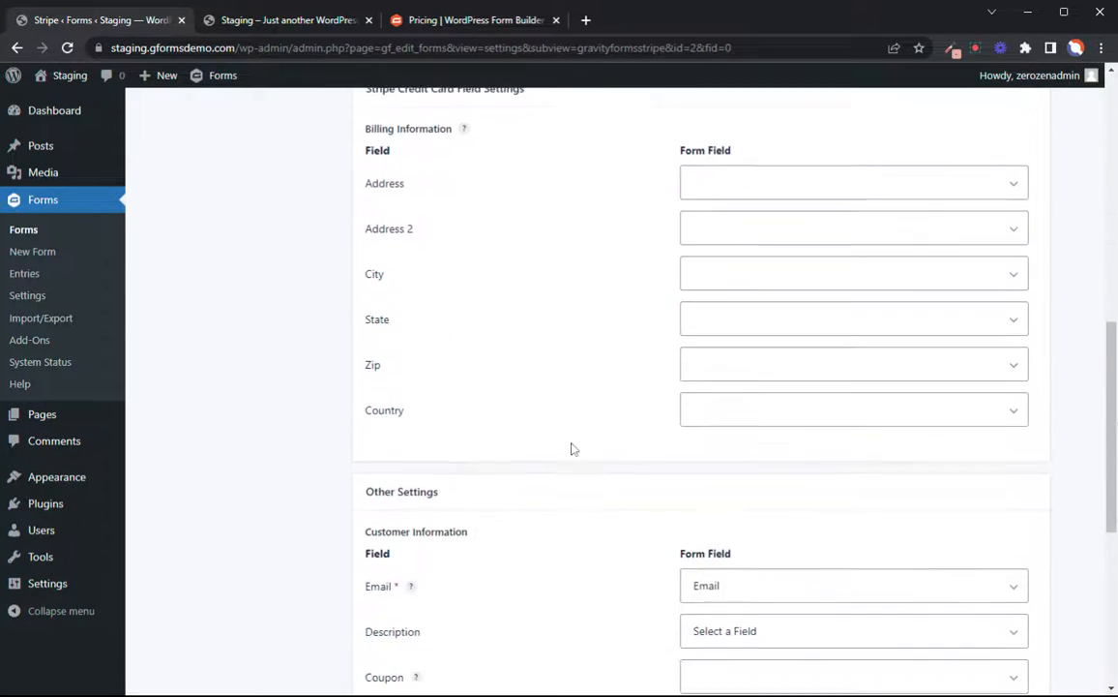
pyautogui.scroll(-2, 581, 445)
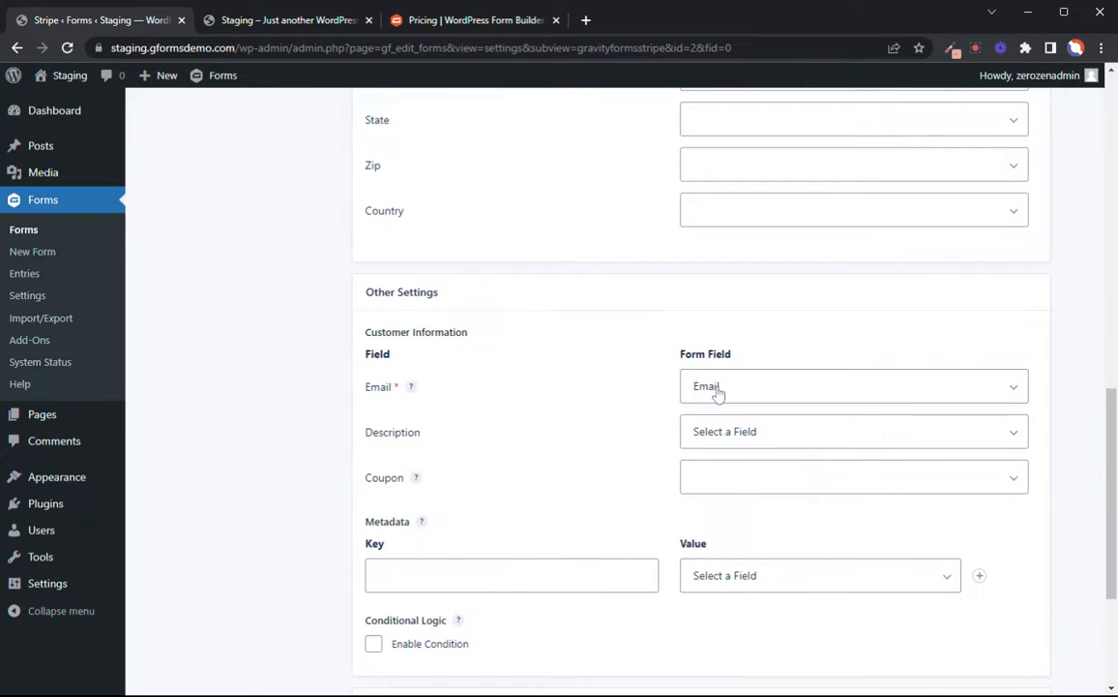
pyautogui.scroll(-3, 545, 412)
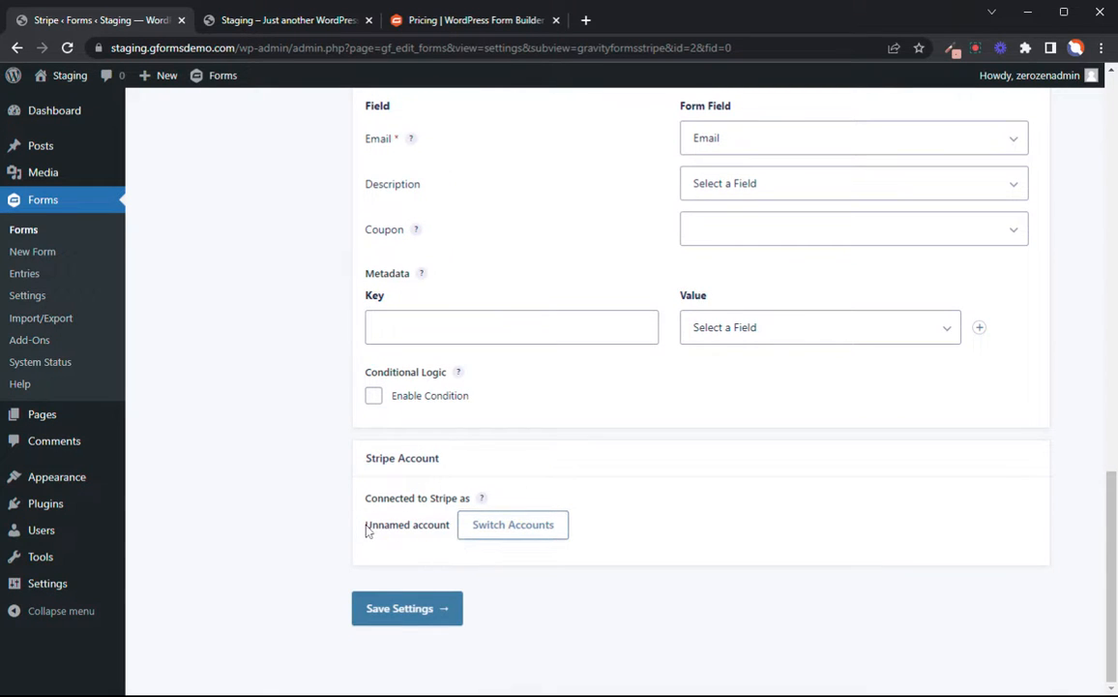
pyautogui.moveTo(362, 524); pyautogui.dragTo(451, 524)
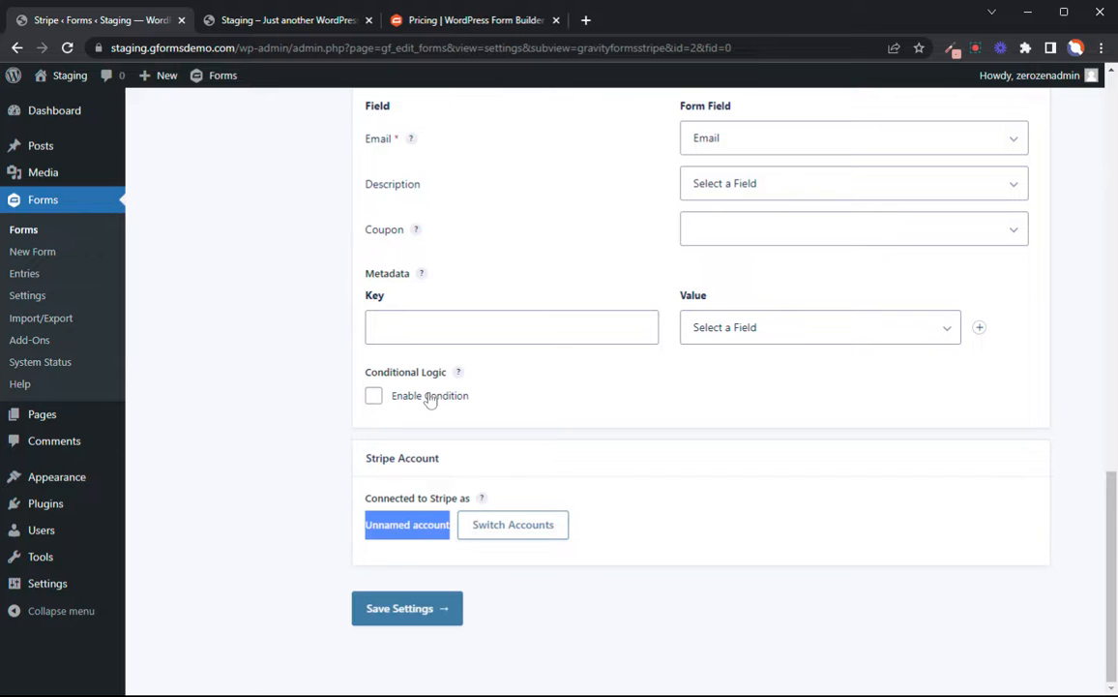
pyautogui.click(407, 615)
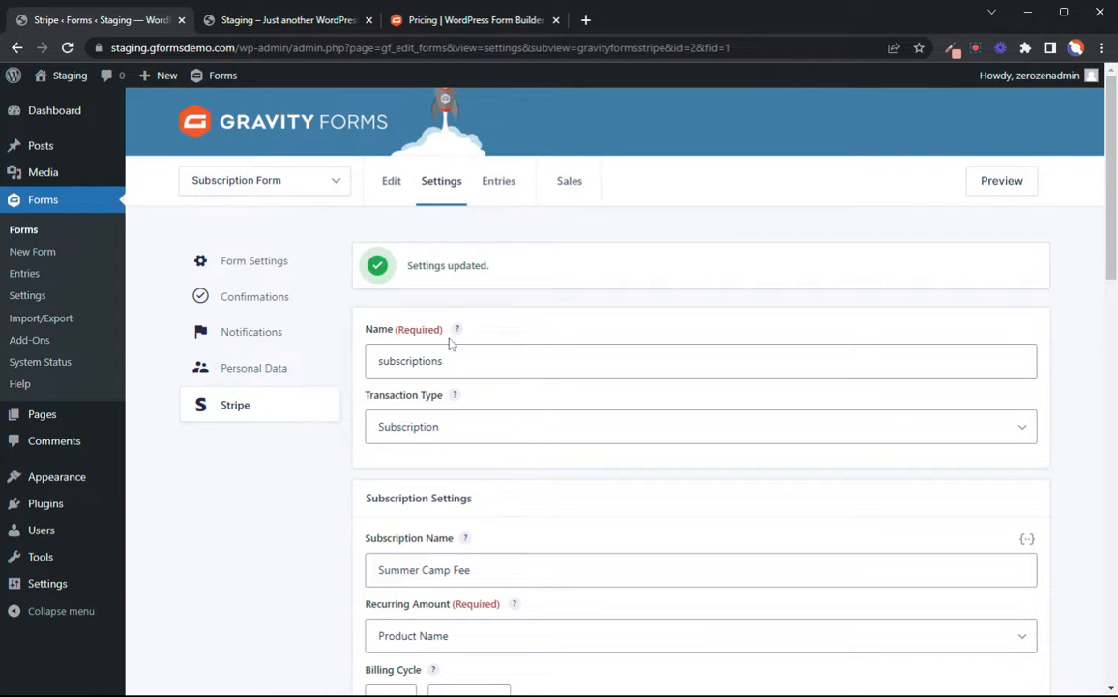
# - Go to the Stripe add-on page in the global Gravity Forms settings and review the Stripe Account section
pyautogui.click(27, 296)
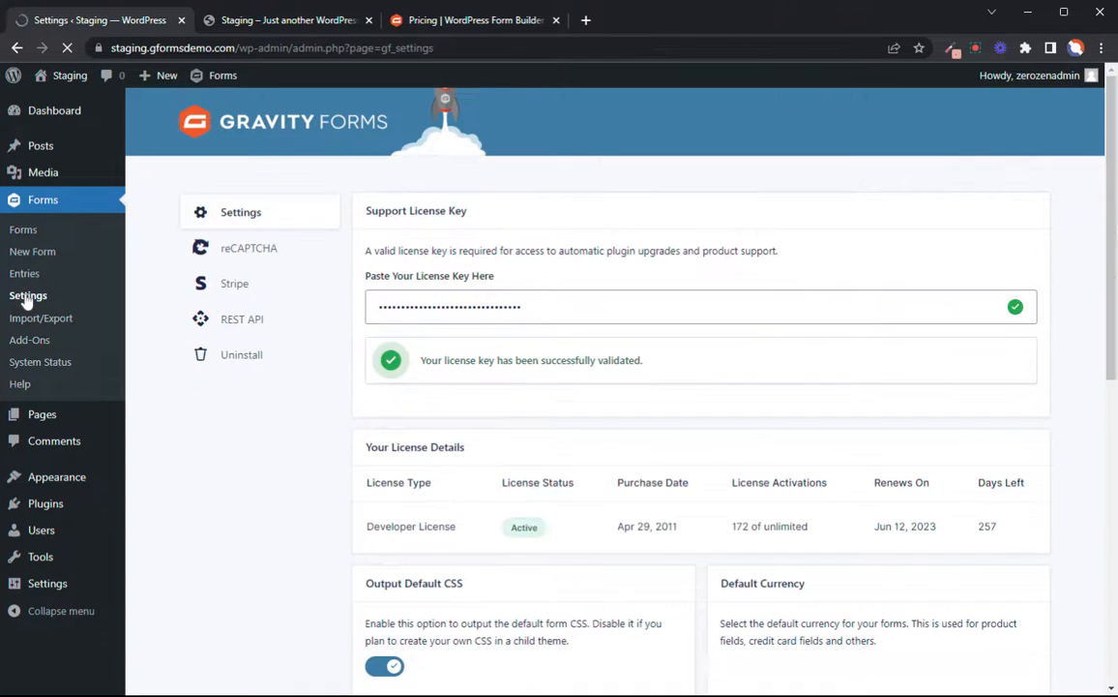
pyautogui.click(263, 289)
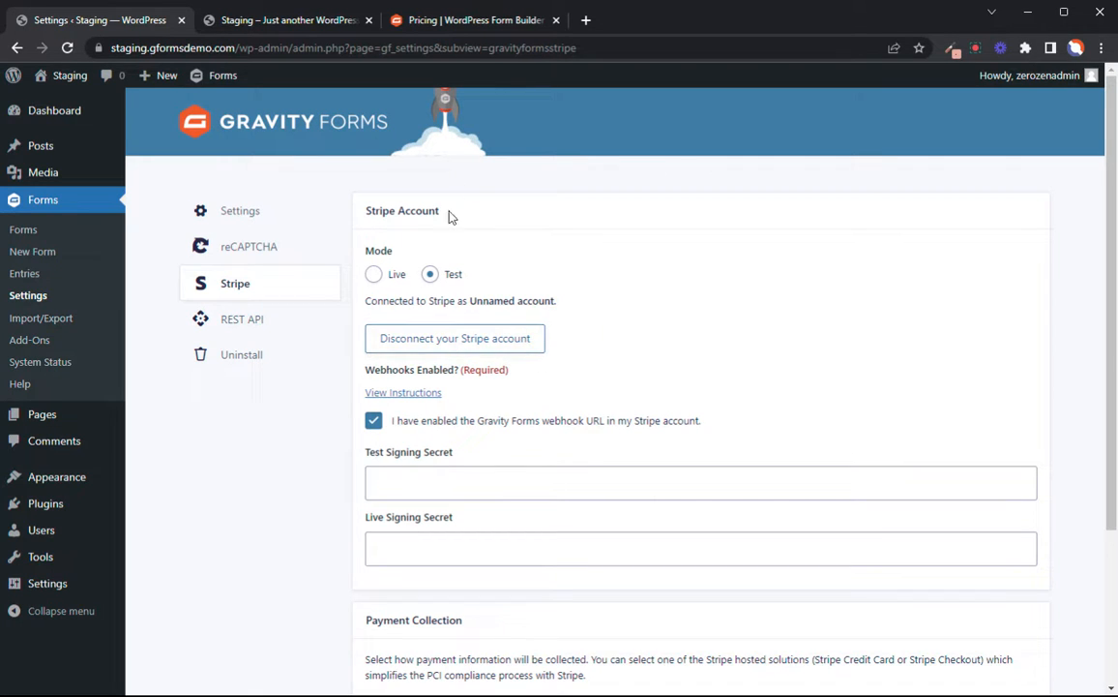
pyautogui.moveTo(440, 212); pyautogui.dragTo(366, 214)
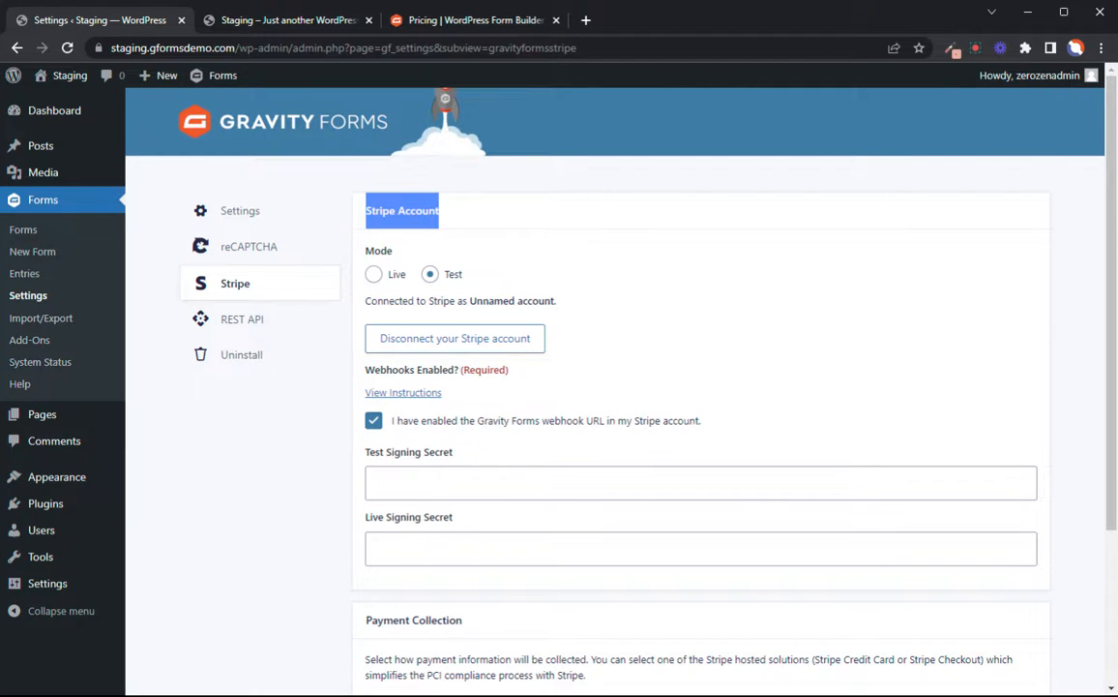
pyautogui.scroll(-2, 870, 331)
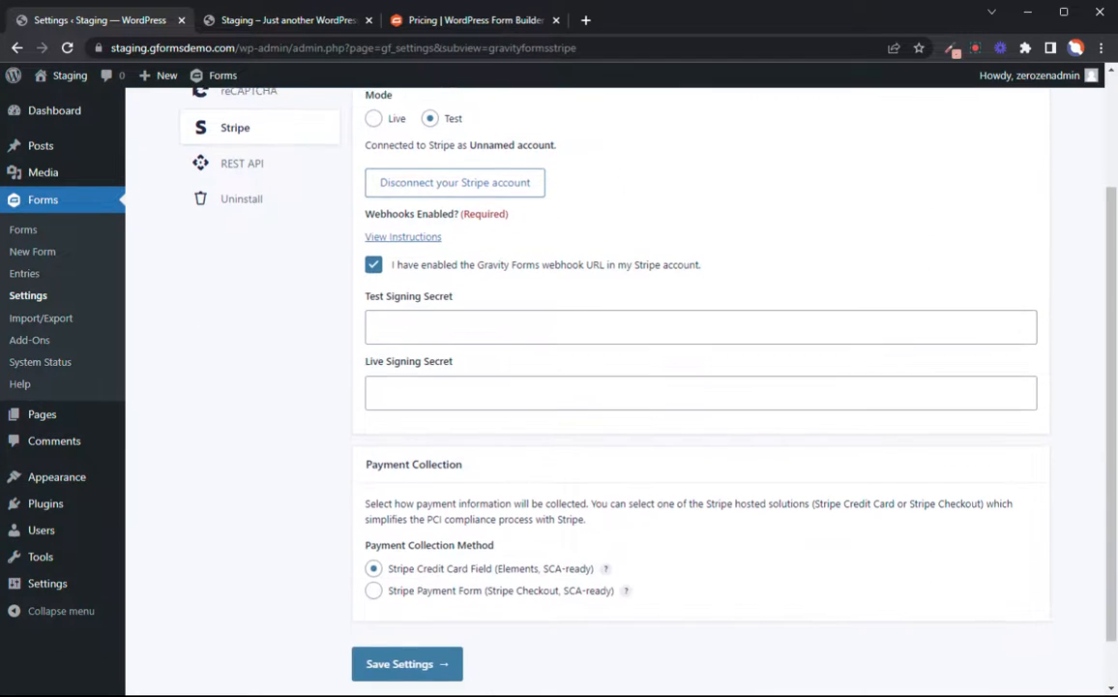
pyautogui.scroll(1, 774, 331)
# - Switch Stripe to Live mode, then back to Test mode with the account still connected
pyautogui.click(375, 196)
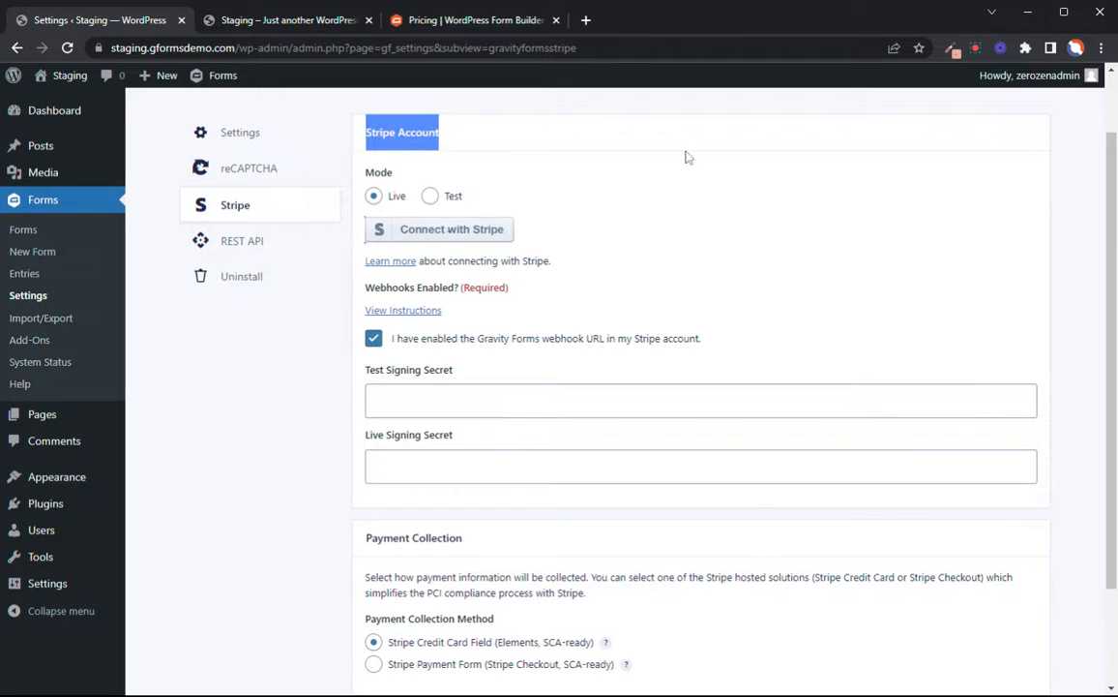
pyautogui.click(429, 195)
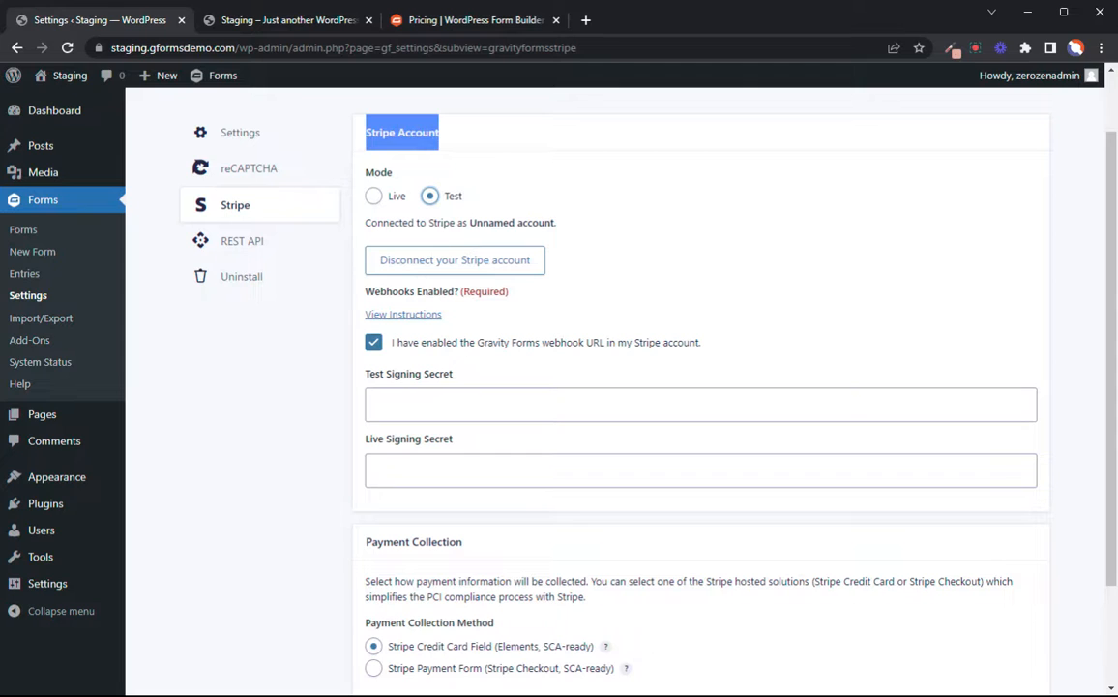
pyautogui.moveTo(383, 222); pyautogui.dragTo(555, 223)
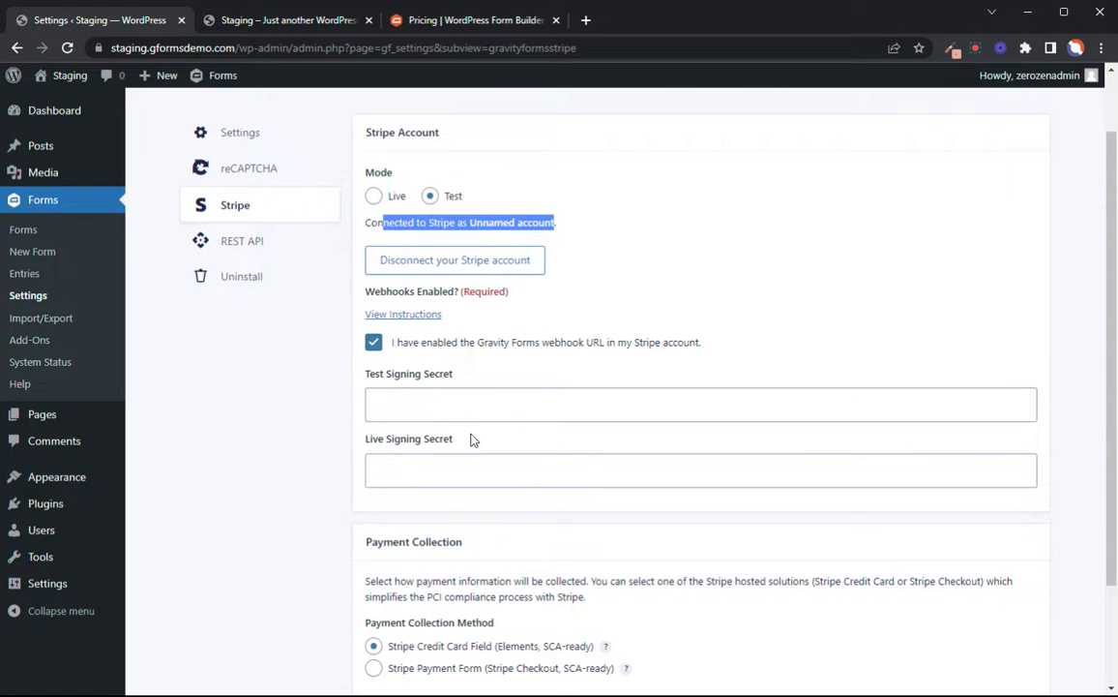
# - Review the webhook setup instructions and select the webhook callback URL
pyautogui.click(411, 317)
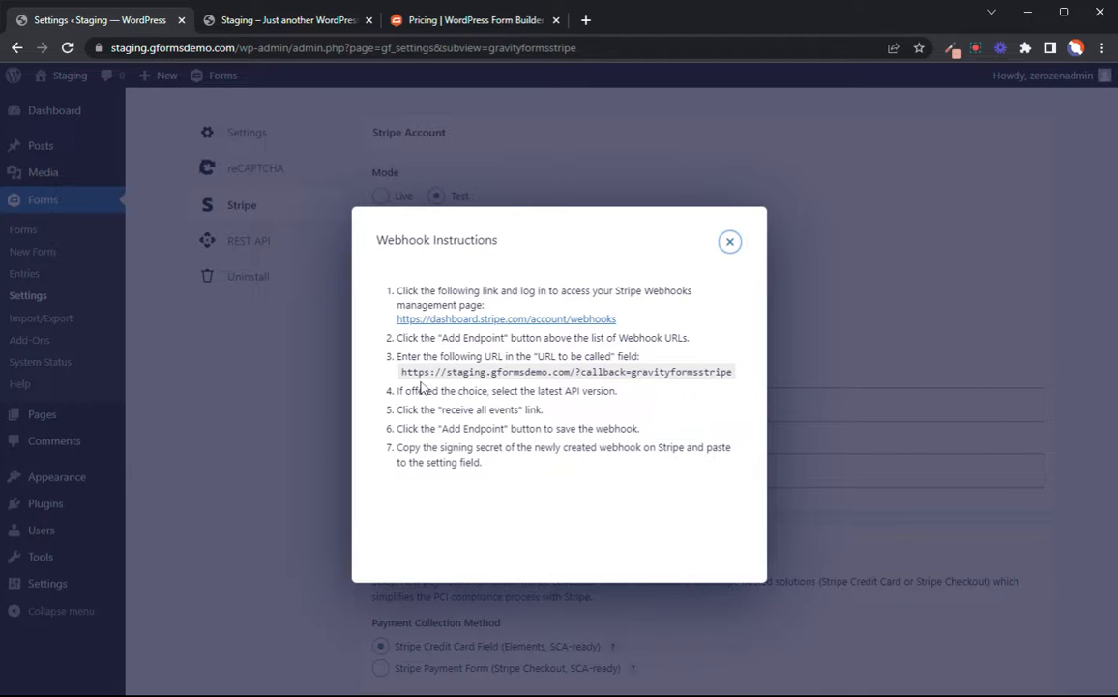
pyautogui.moveTo(401, 372); pyautogui.dragTo(738, 375)
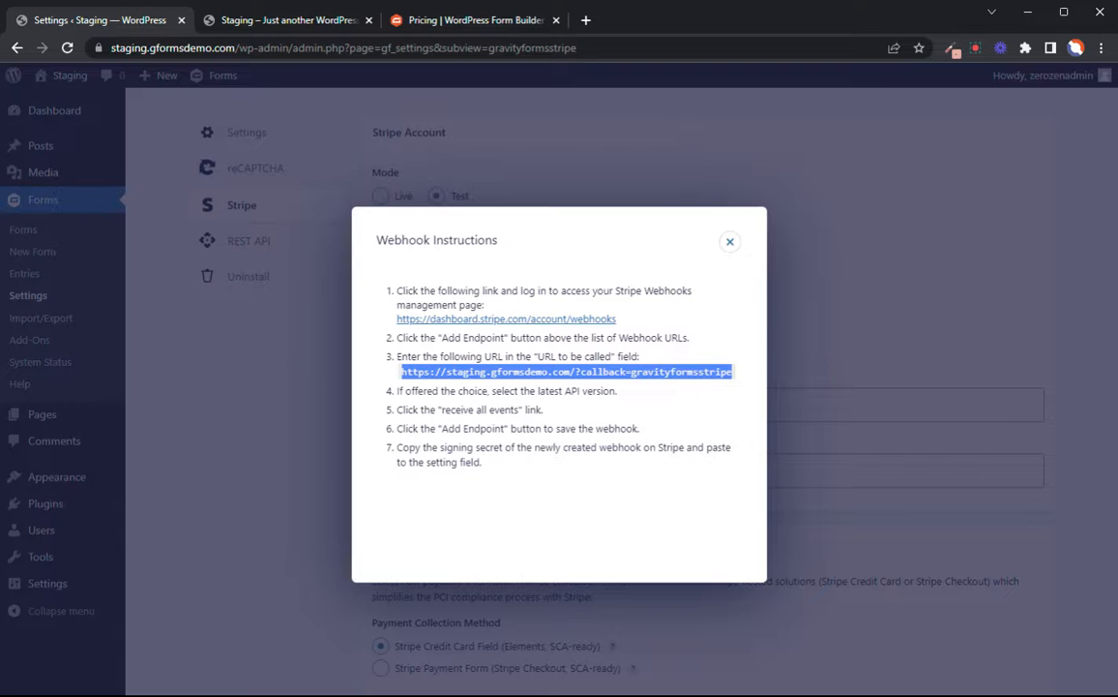
pyautogui.click(730, 242)
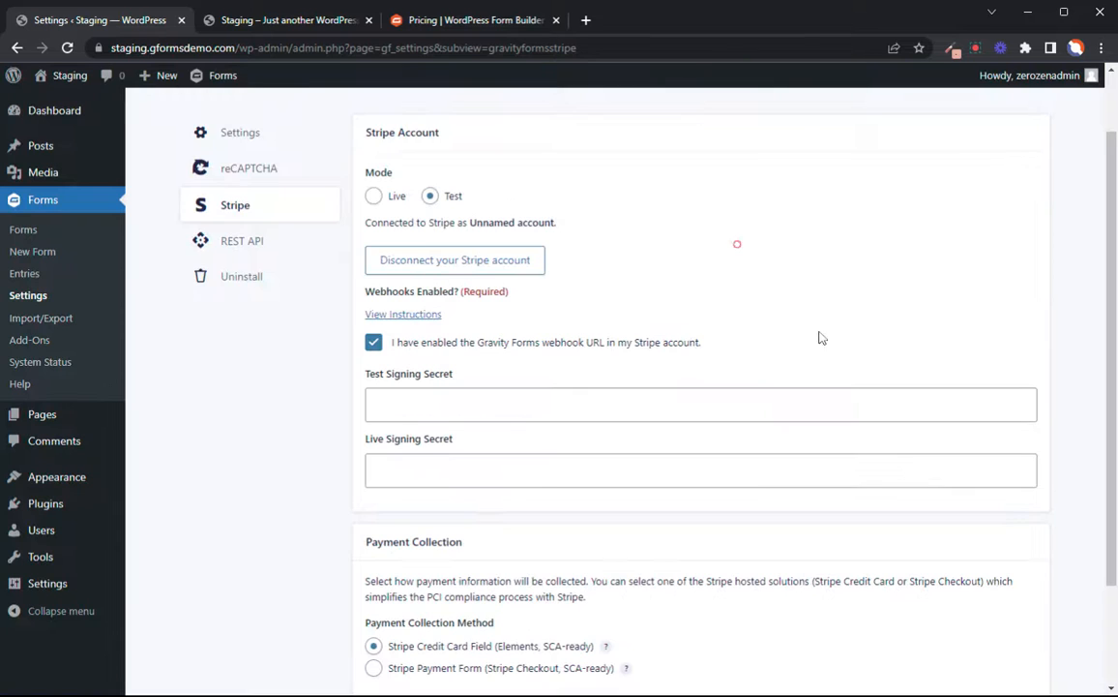
# - Save the Stripe add-on settings in Test mode
pyautogui.scroll(-2, 729, 266)
pyautogui.scroll(4, 729, 267)
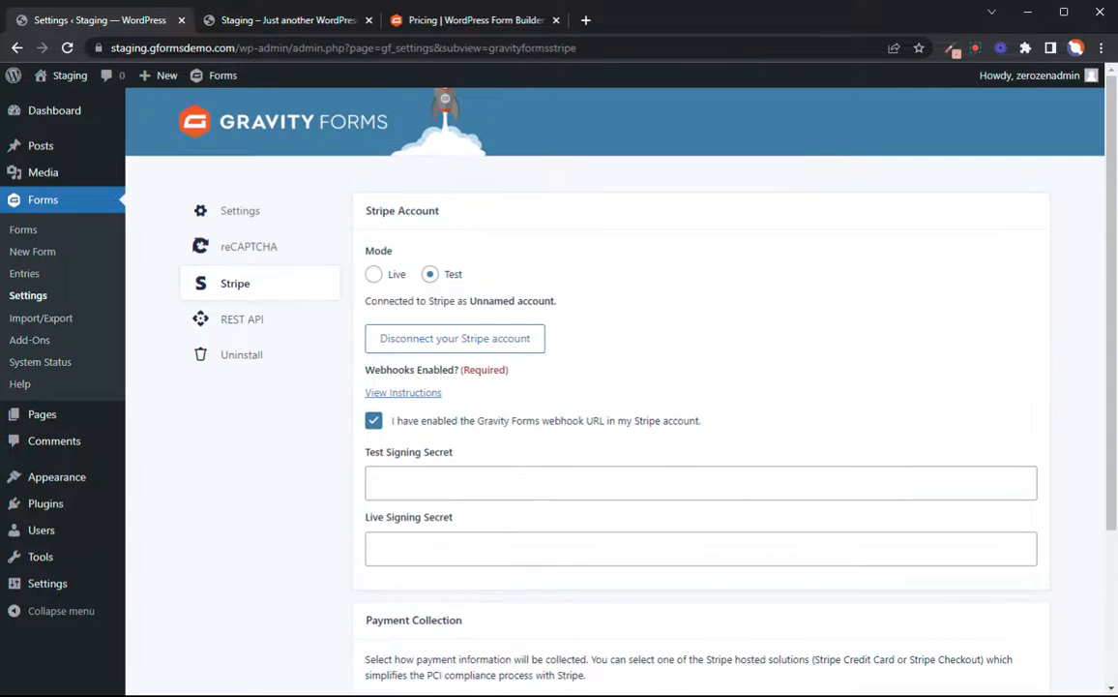
pyautogui.scroll(-2, 400, 580)
pyautogui.click(373, 617)
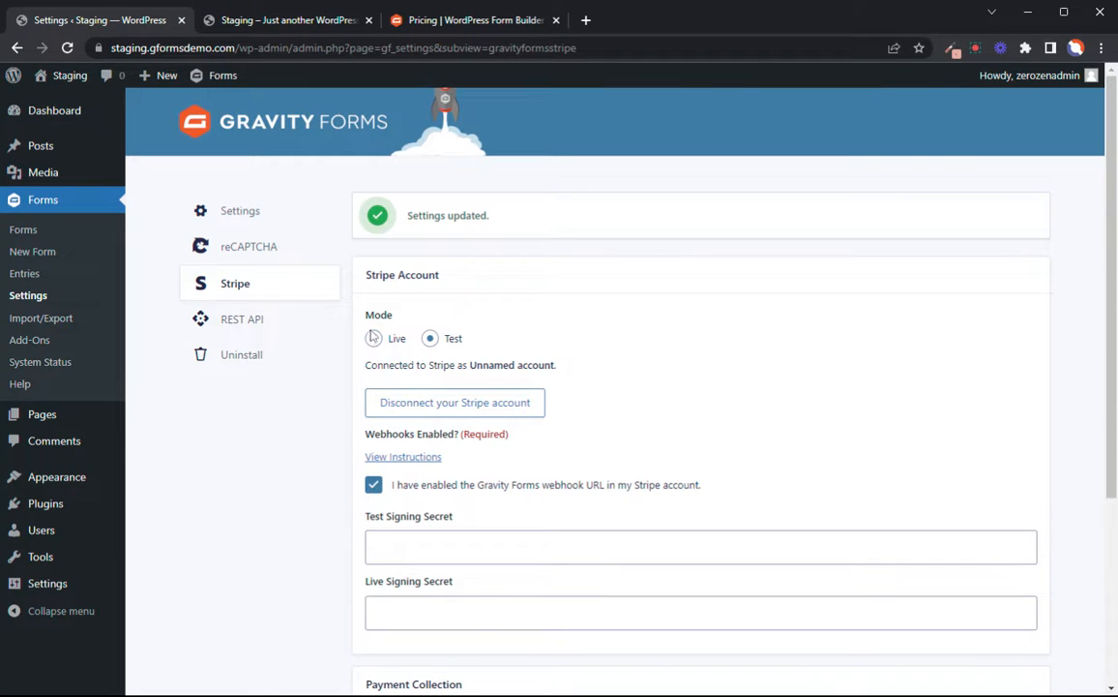
# - From the forms list, add a new notification under the Subscription Form's Notifications settings
pyautogui.click(23, 229)
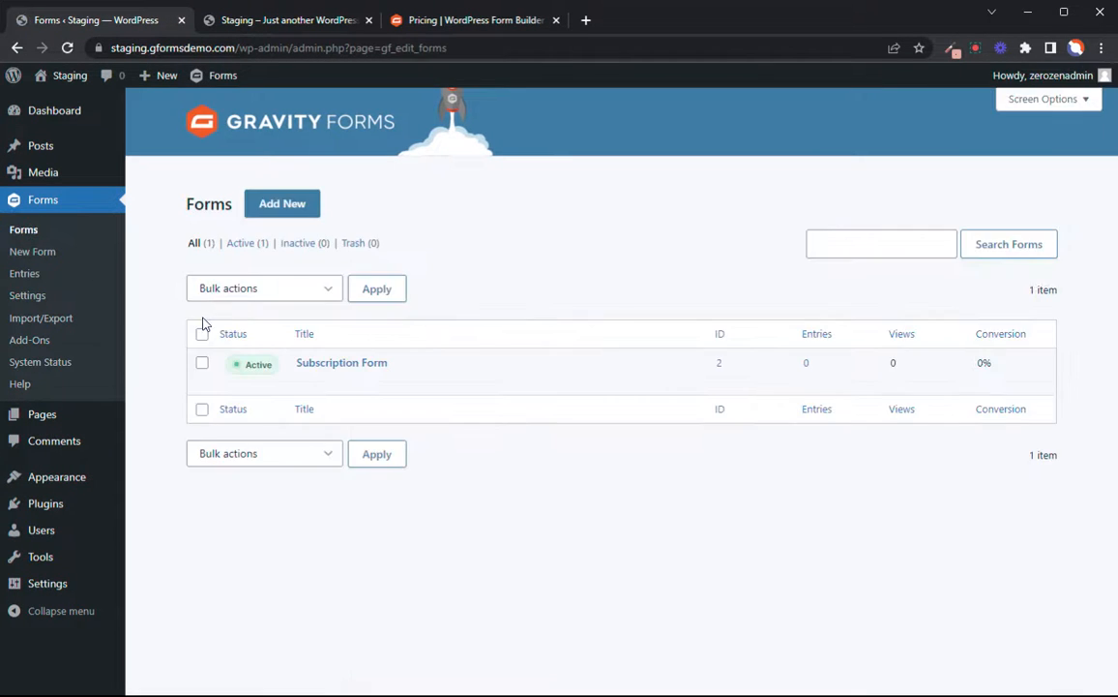
pyautogui.moveTo(339, 387)
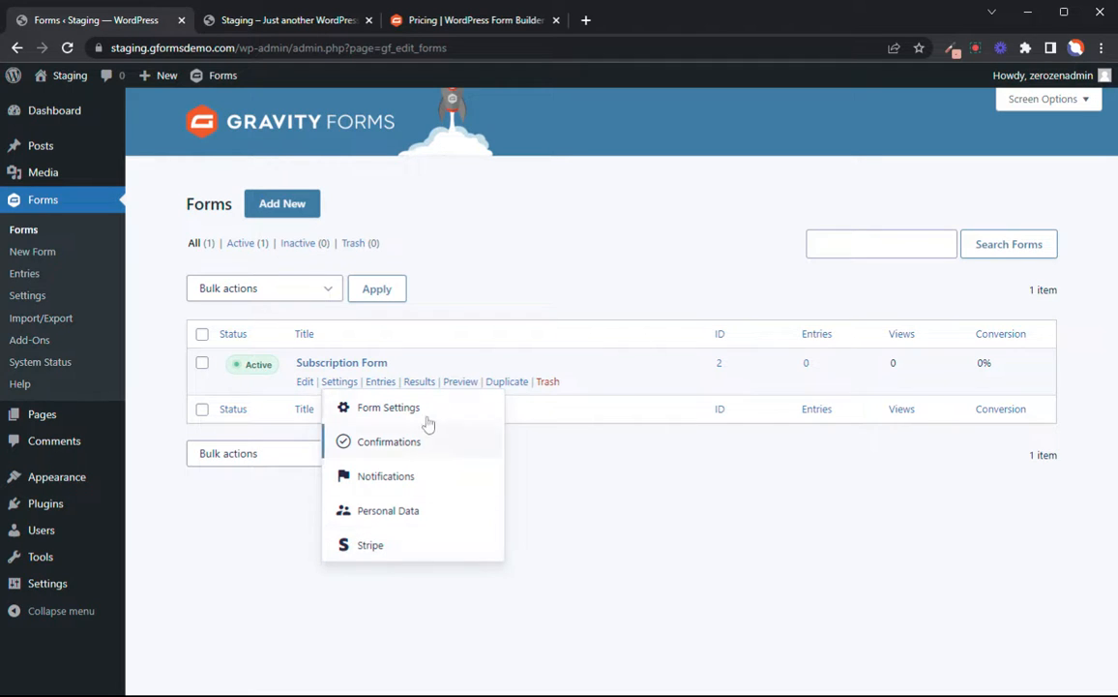
pyautogui.click(385, 485)
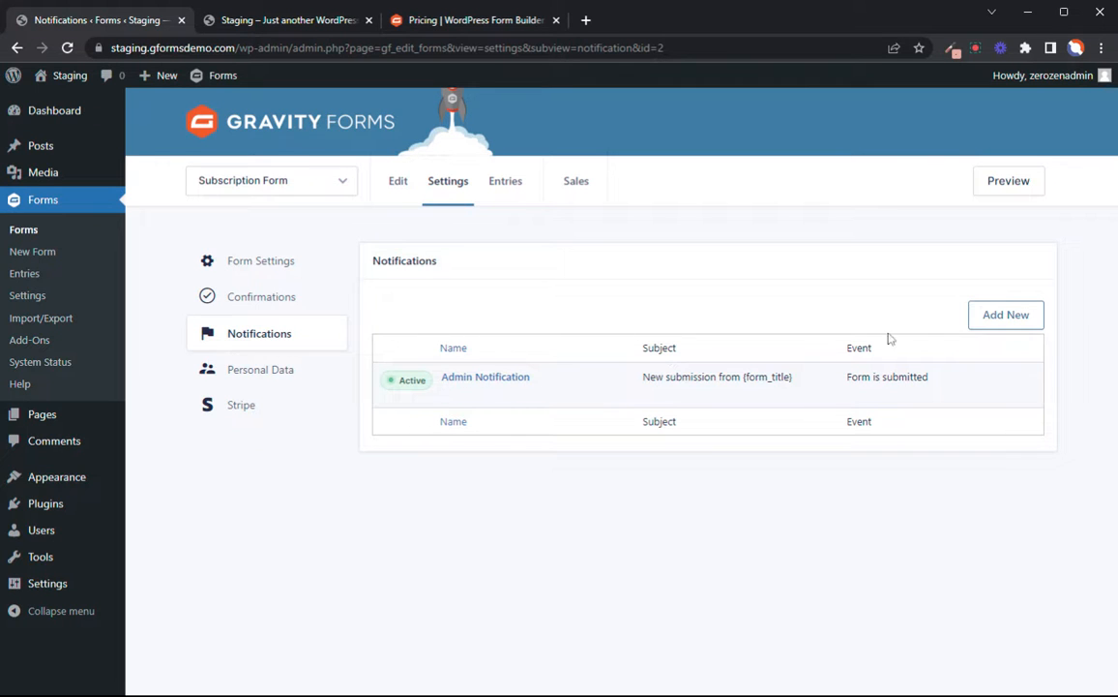
pyautogui.click(1007, 316)
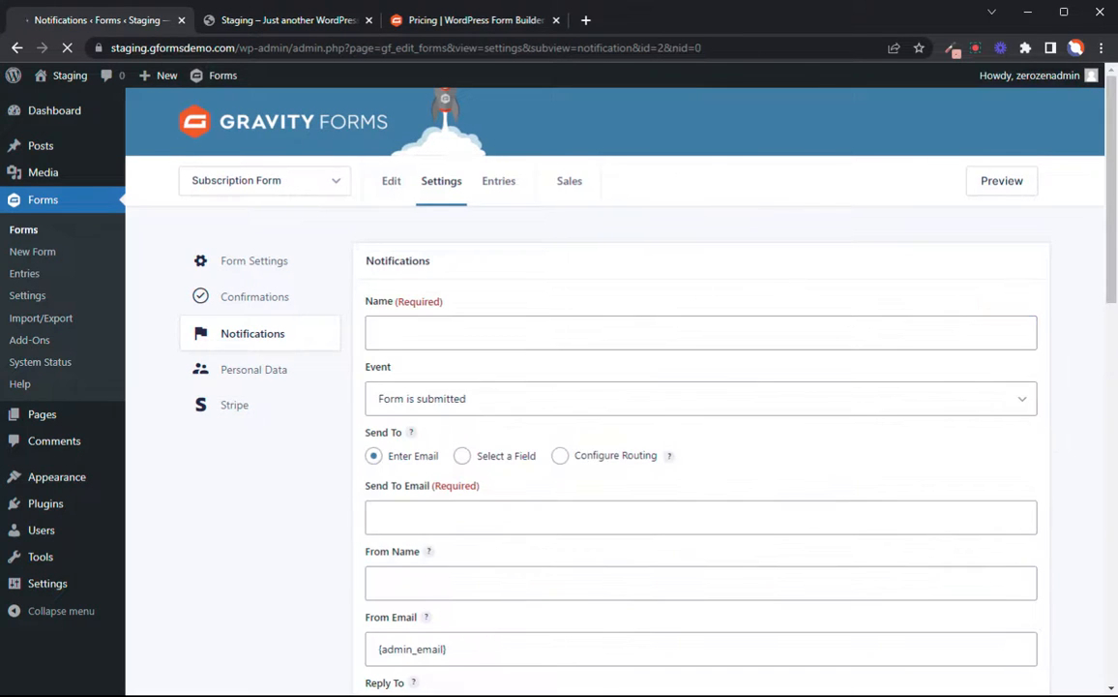
# - Name the notification 'Payment successful' and set its event to Payment Completed
pyautogui.click(628, 329)
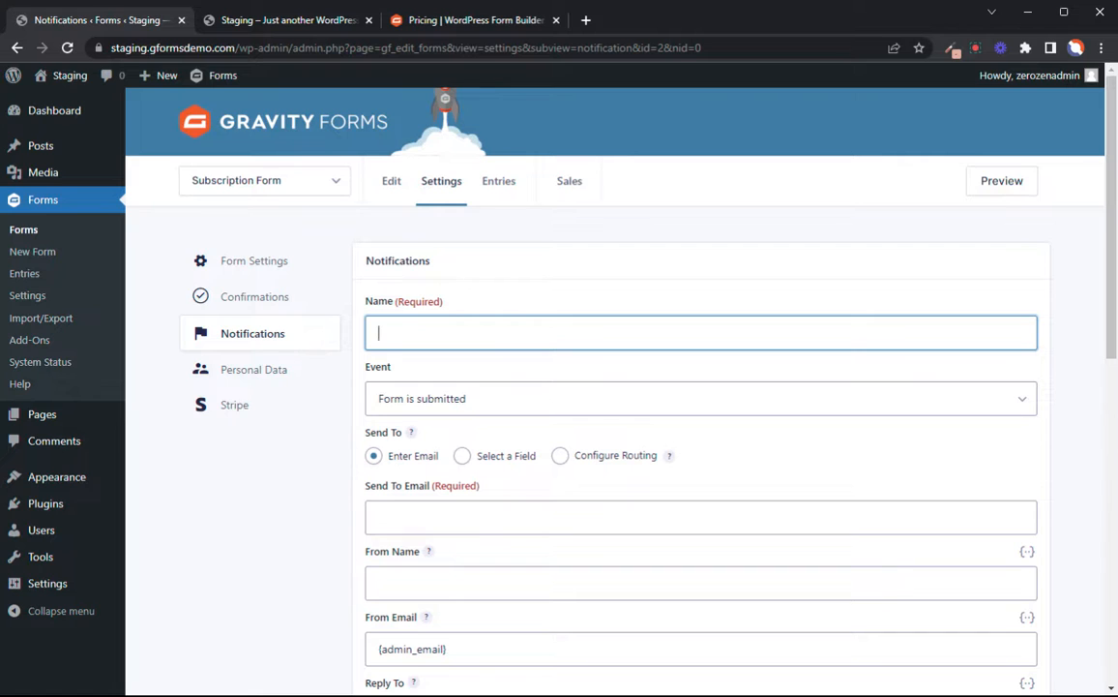
pyautogui.write('Payment successful')
pyautogui.click(477, 400)
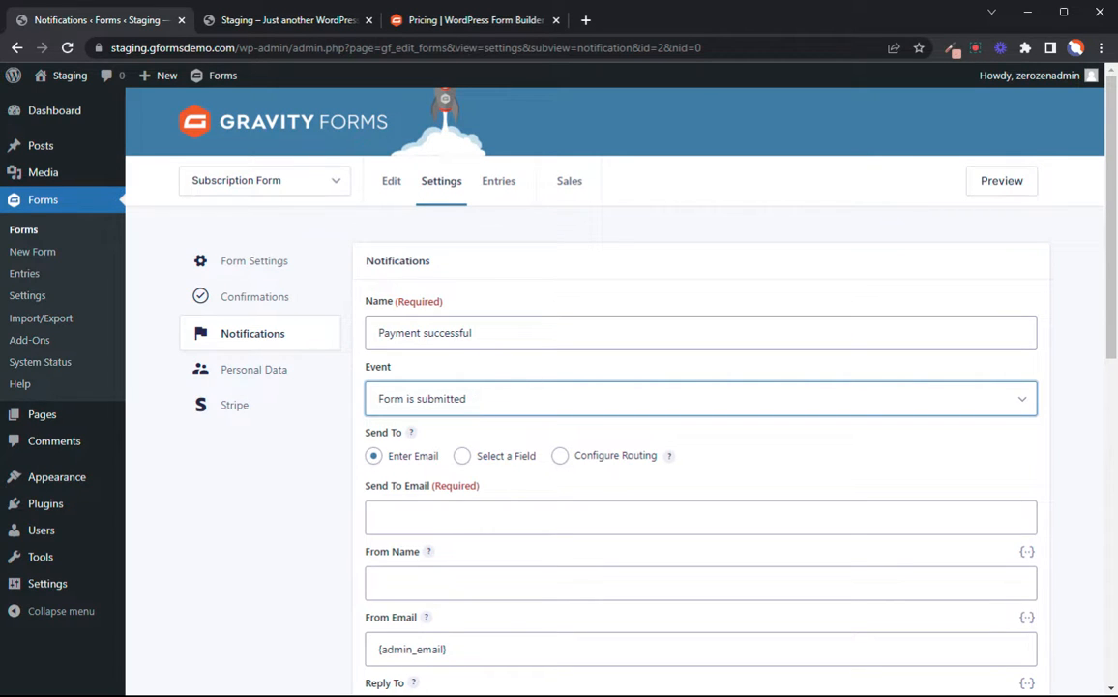
pyautogui.click(465, 423)
pyautogui.scroll(-1, 546, 416)
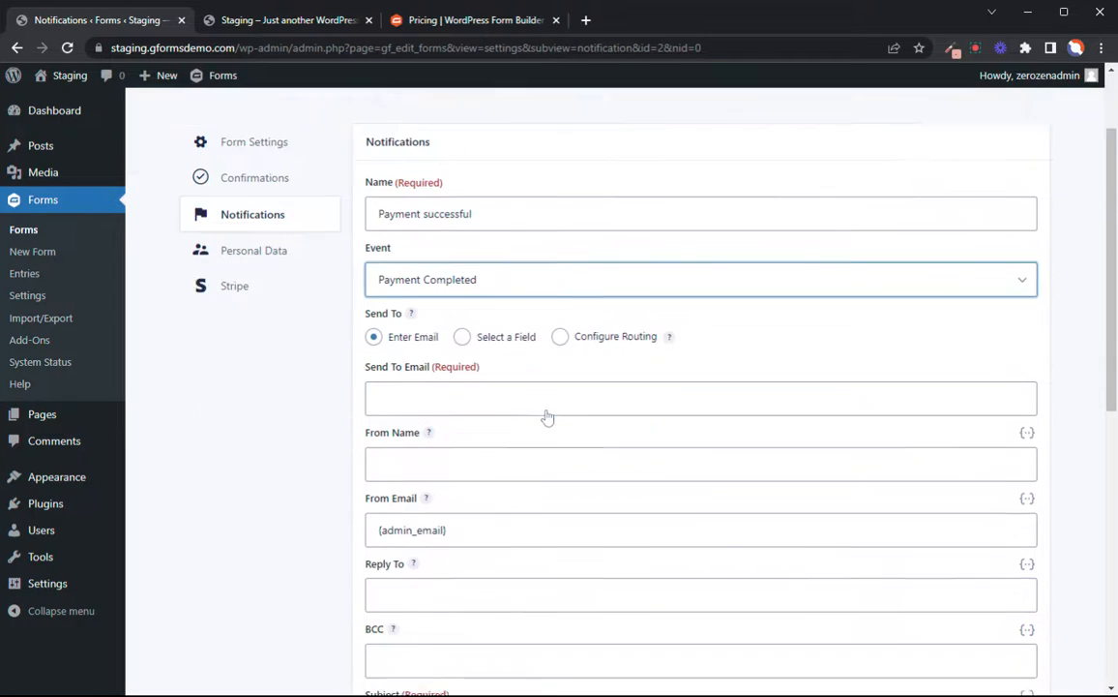
pyautogui.scroll(-1, 547, 417)
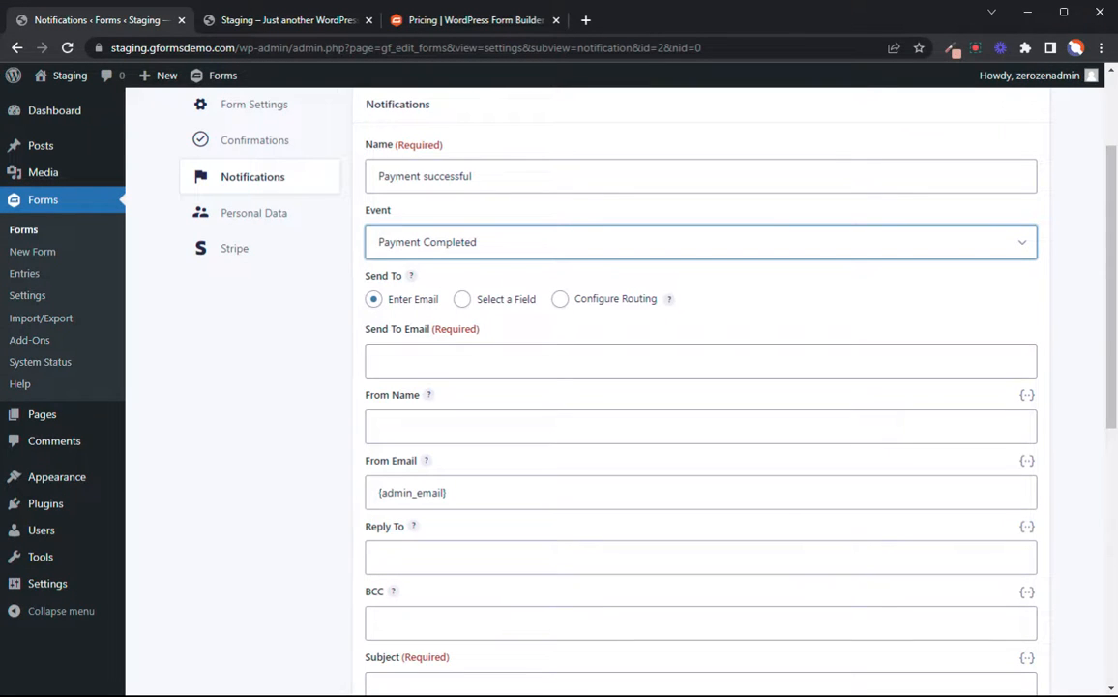
# - Send to the form's email field, with From Name 'Subscription company' and subject 'Thanks for signing up'
pyautogui.click(417, 353)
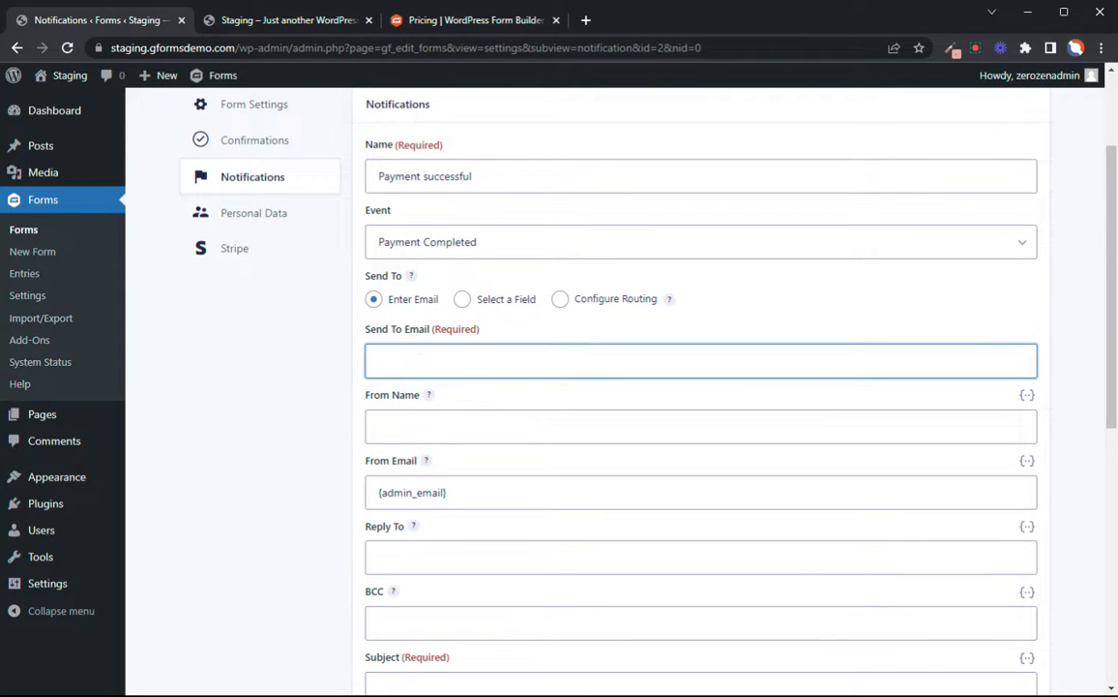
pyautogui.click(462, 299)
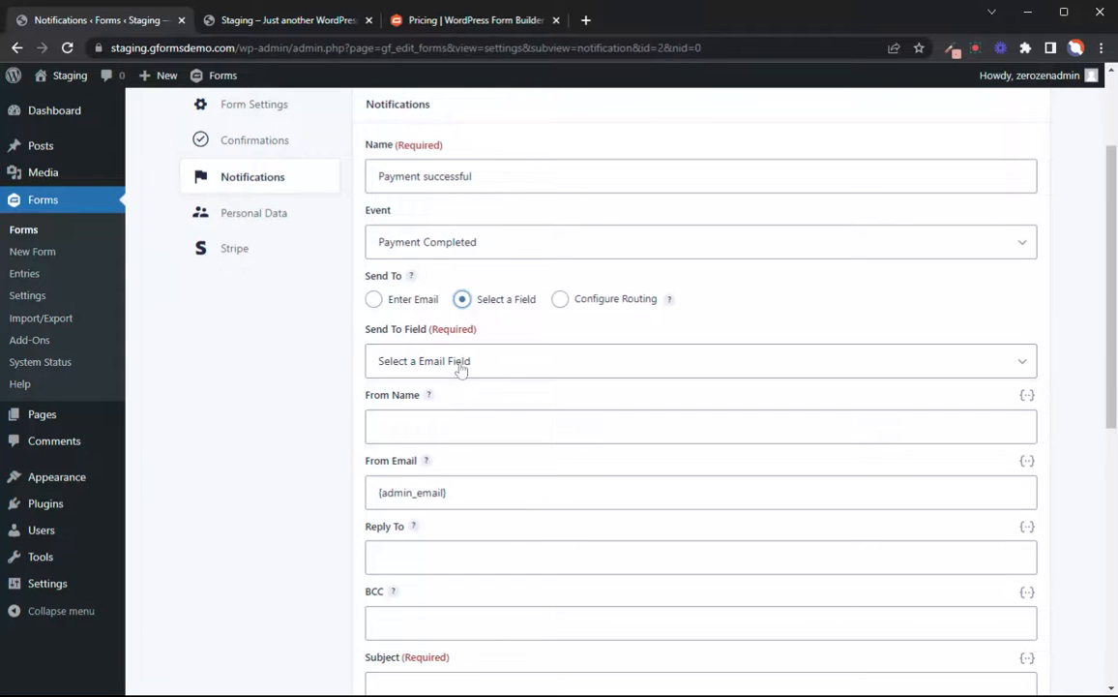
pyautogui.click(434, 424)
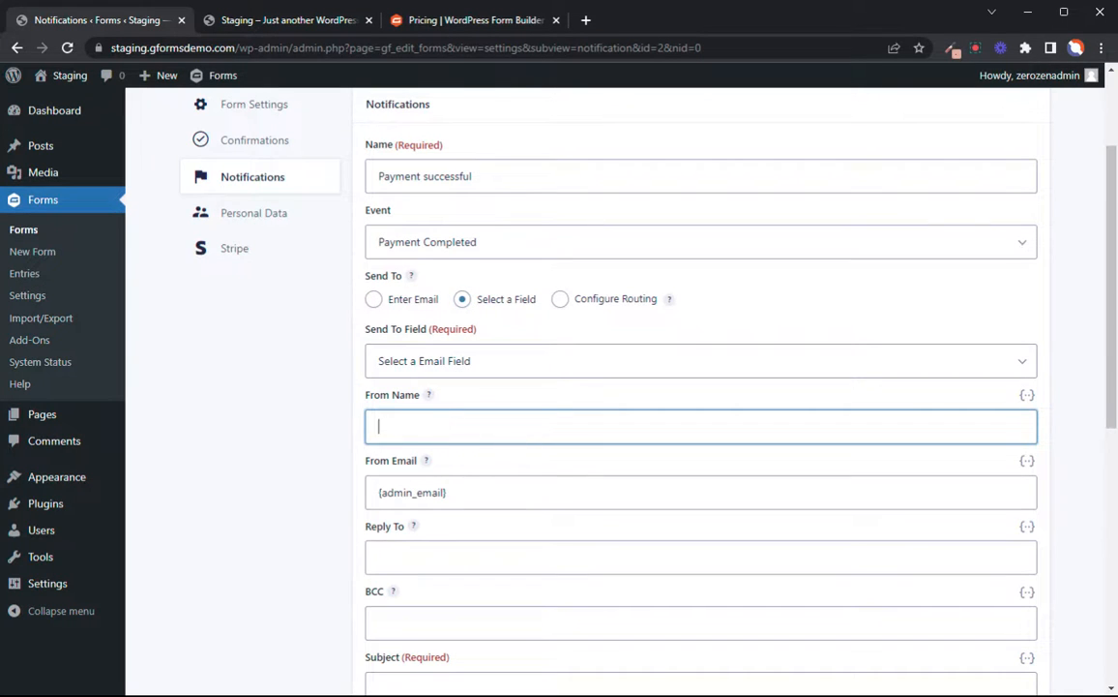
pyautogui.write('Subscription company')
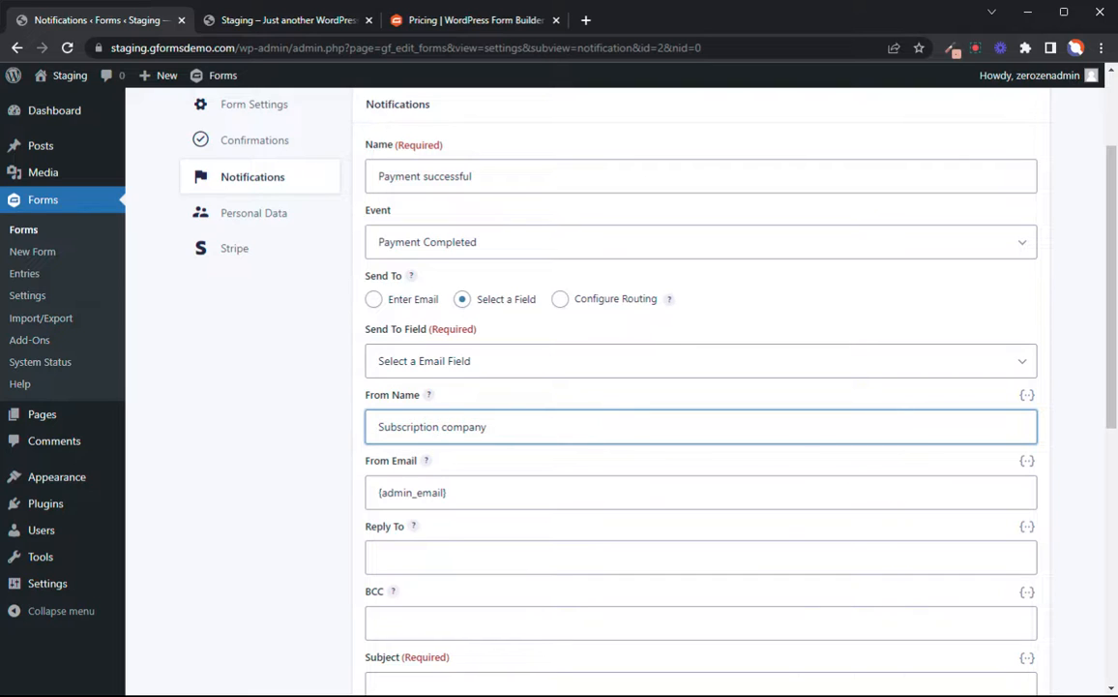
pyautogui.scroll(-2, 452, 308)
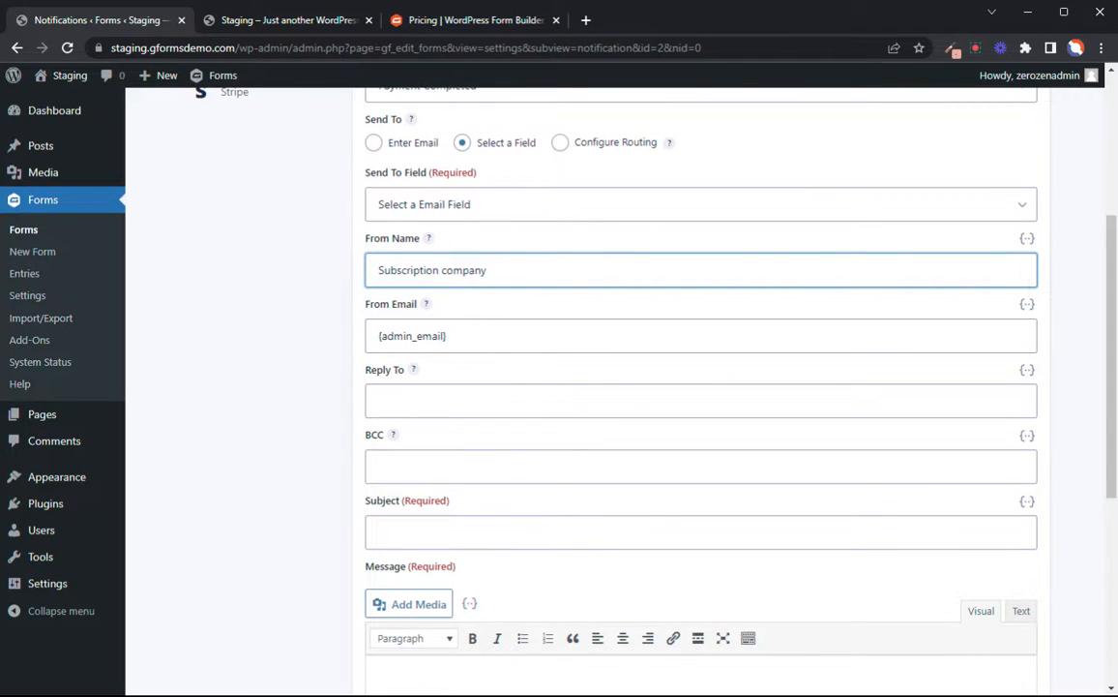
pyautogui.click(407, 532)
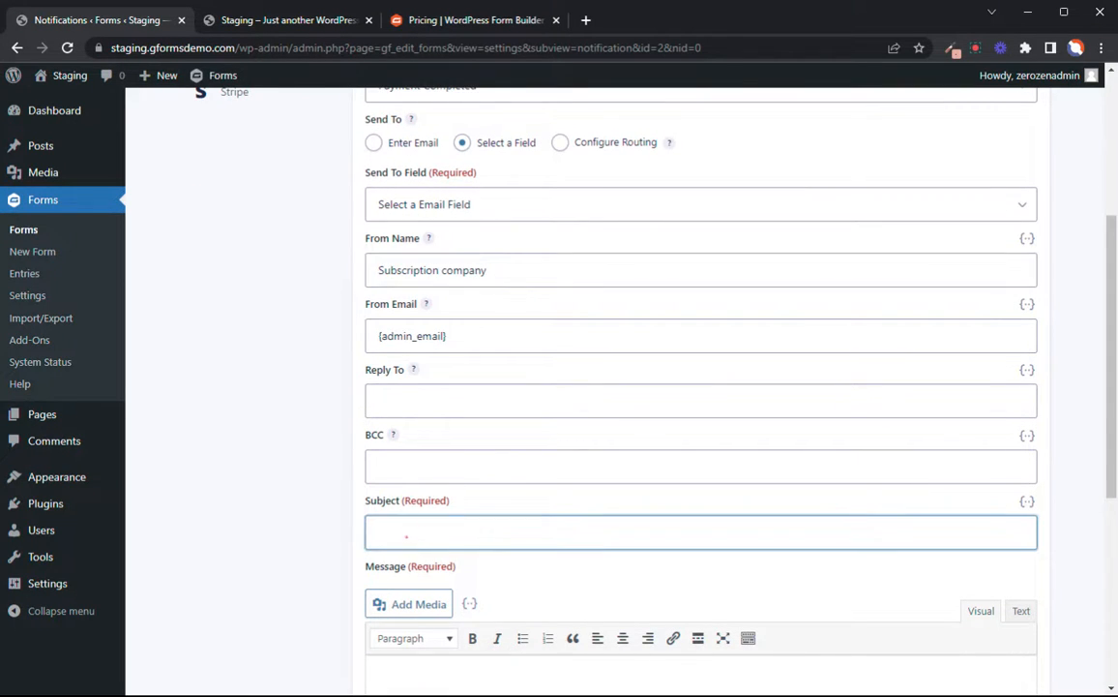
pyautogui.write('Thanks for signing up')
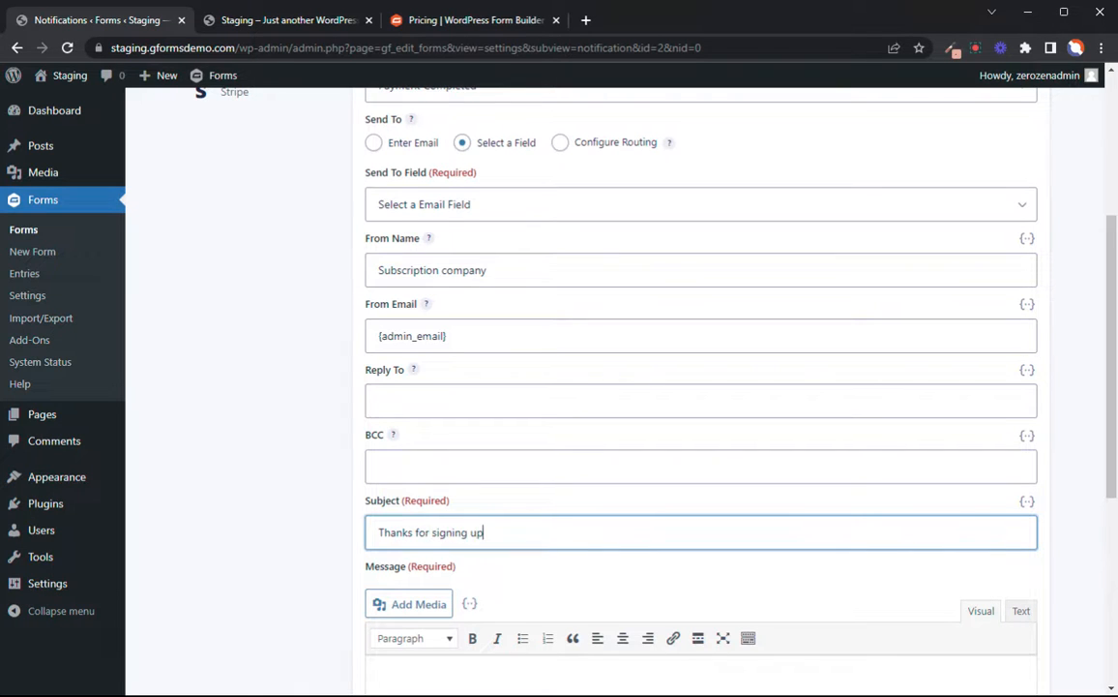
pyautogui.scroll(-3, 659, 354)
# - Start the message with 'Hi' plus the Name (First) merge tag and '!'
pyautogui.click(373, 442)
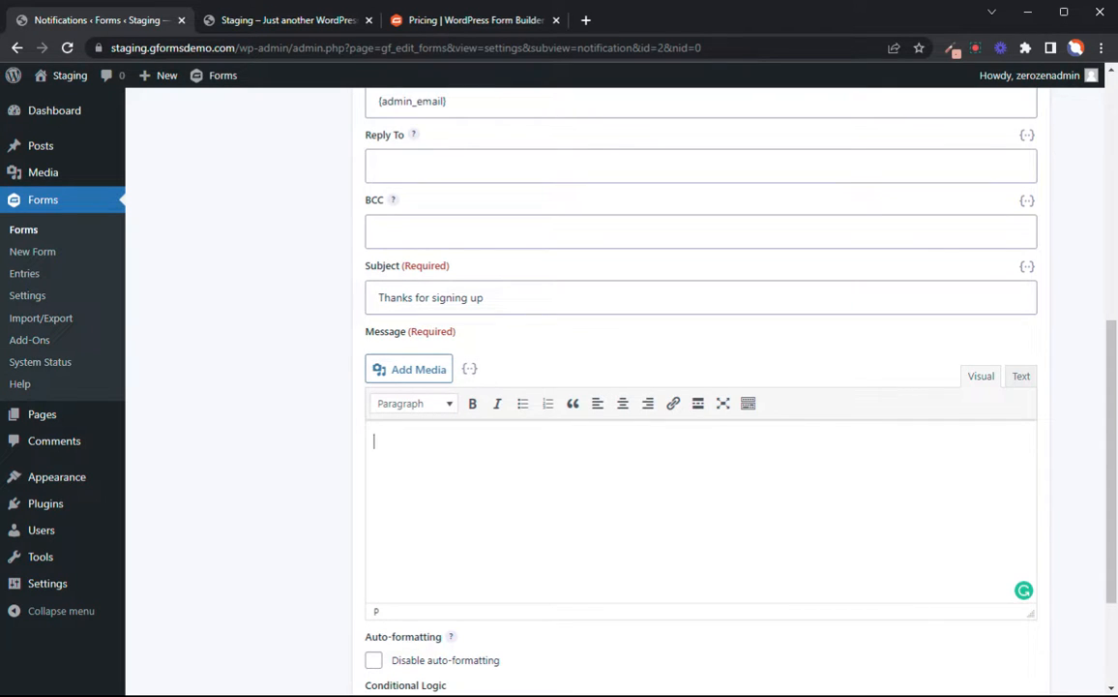
pyautogui.write('Hi')
pyautogui.click(469, 369)
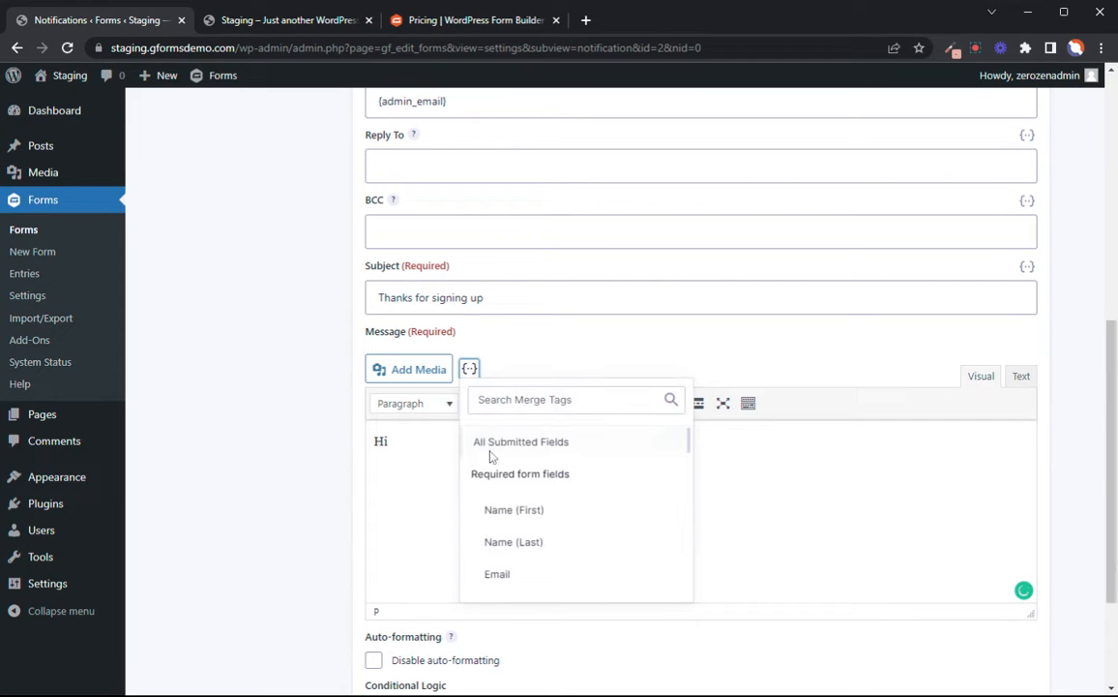
pyautogui.click(505, 514)
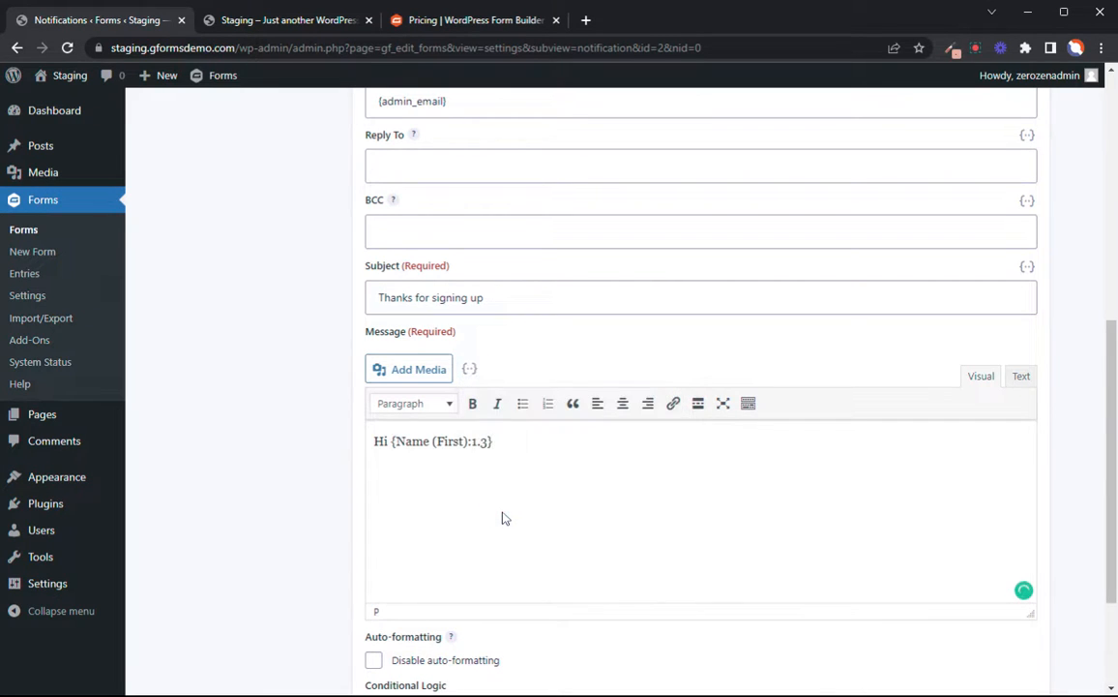
pyautogui.write('!')
pyautogui.press('Return')
# - Add the thank-you sentence and a 'Best,' sign-off with the signature on the line directly below
pyautogui.write('Thanks so much ')
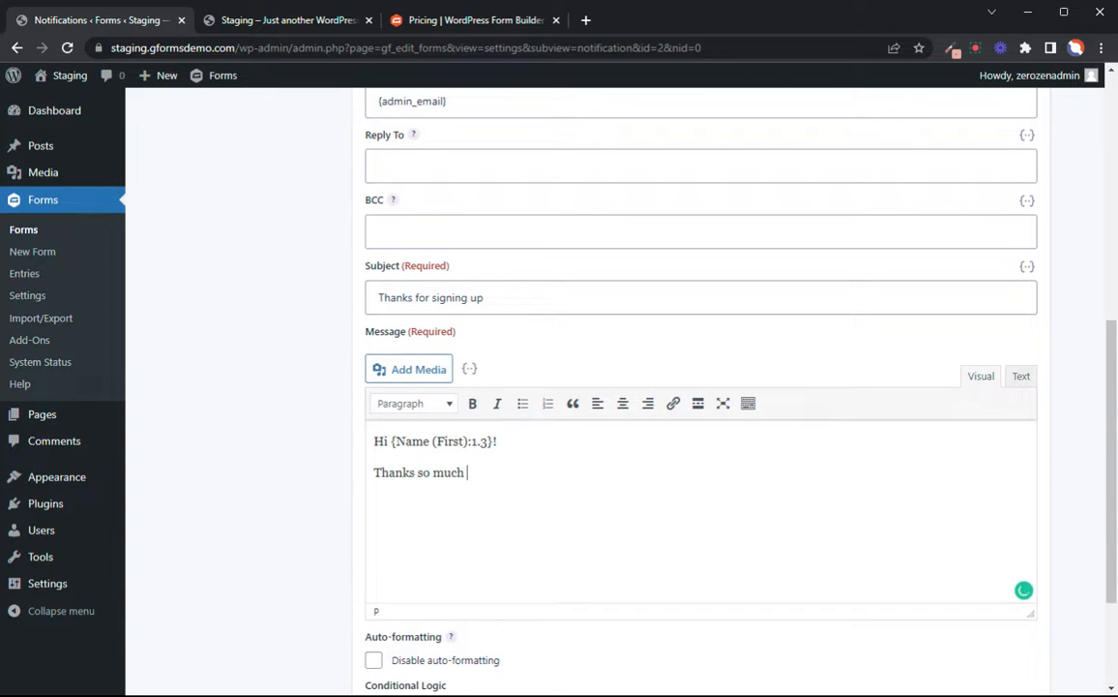
pyautogui.write('for joining')
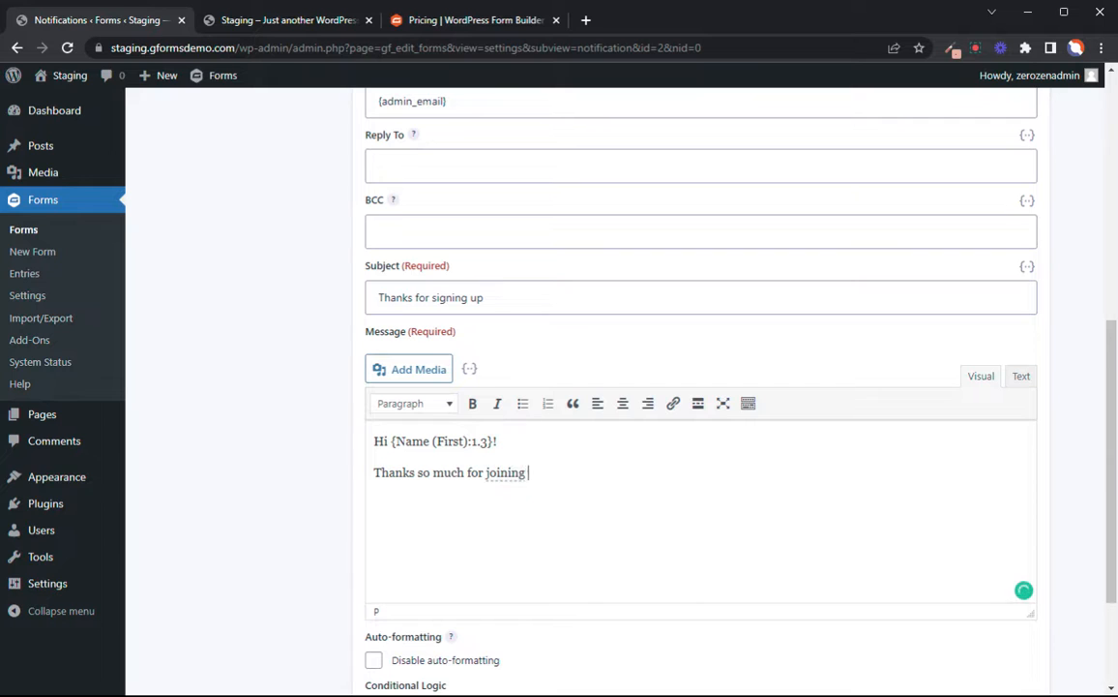
pyautogui.write(' our subscription. I ')
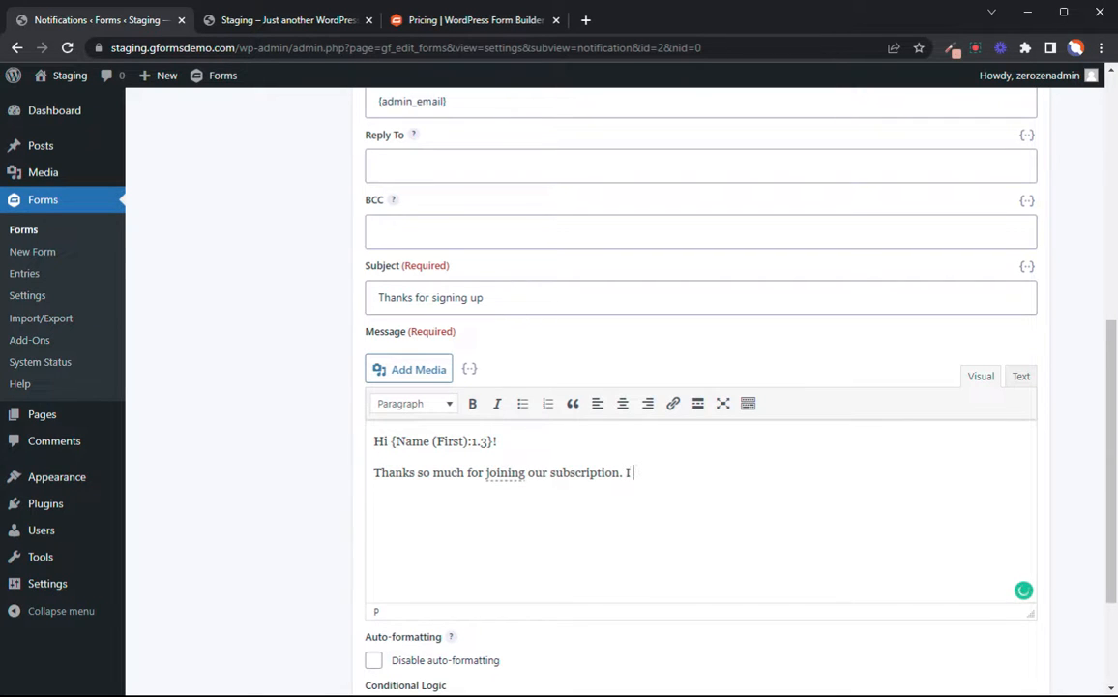
pyautogui.write("think you'll really like it.")
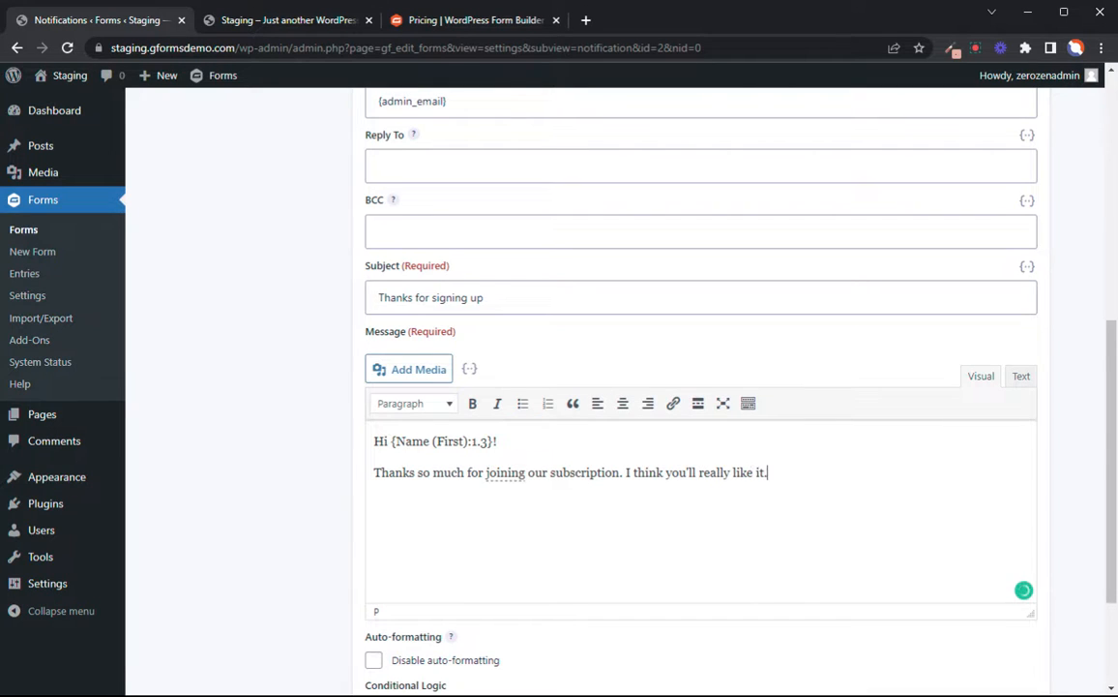
pyautogui.press('Return')
pyautogui.press('Return')
pyautogui.write('Best,')
pyautogui.press('Return')
pyautogui.write('David')
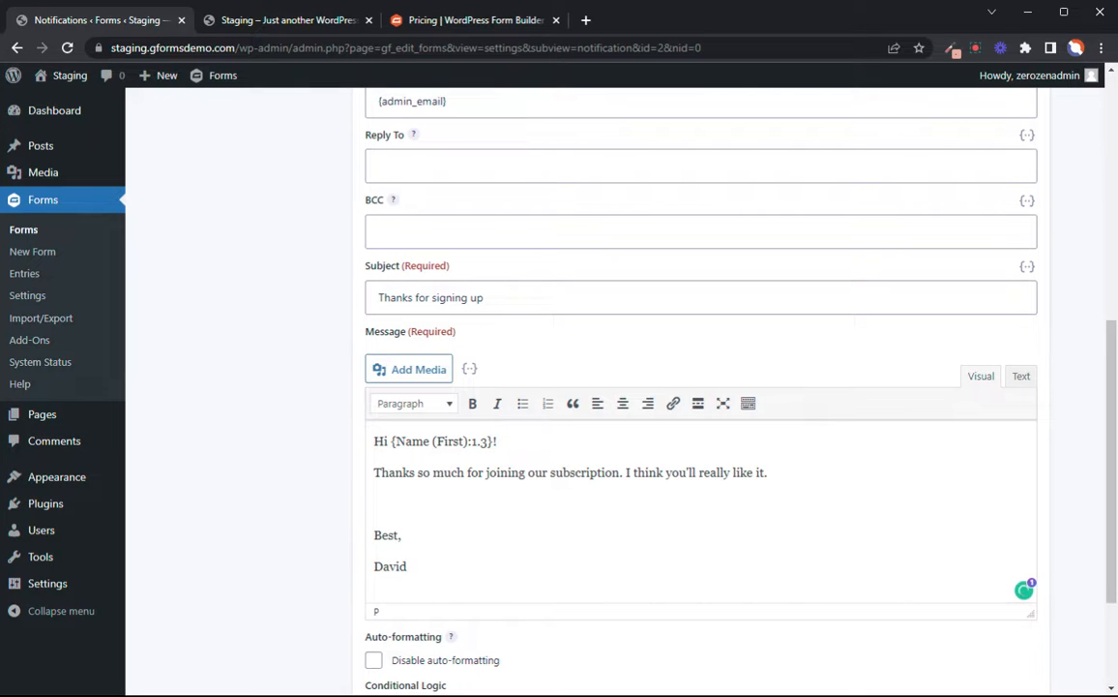
pyautogui.press('BackSpace')
pyautogui.press('BackSpace')
pyautogui.press('BackSpace')
pyautogui.press('BackSpace')
pyautogui.press('BackSpace')
pyautogui.press('BackSpace')
pyautogui.hotkey('shift', 'Return')
pyautogui.write('David')
# - Enable conditional logic for the notification
pyautogui.scroll(-2, 701, 387)
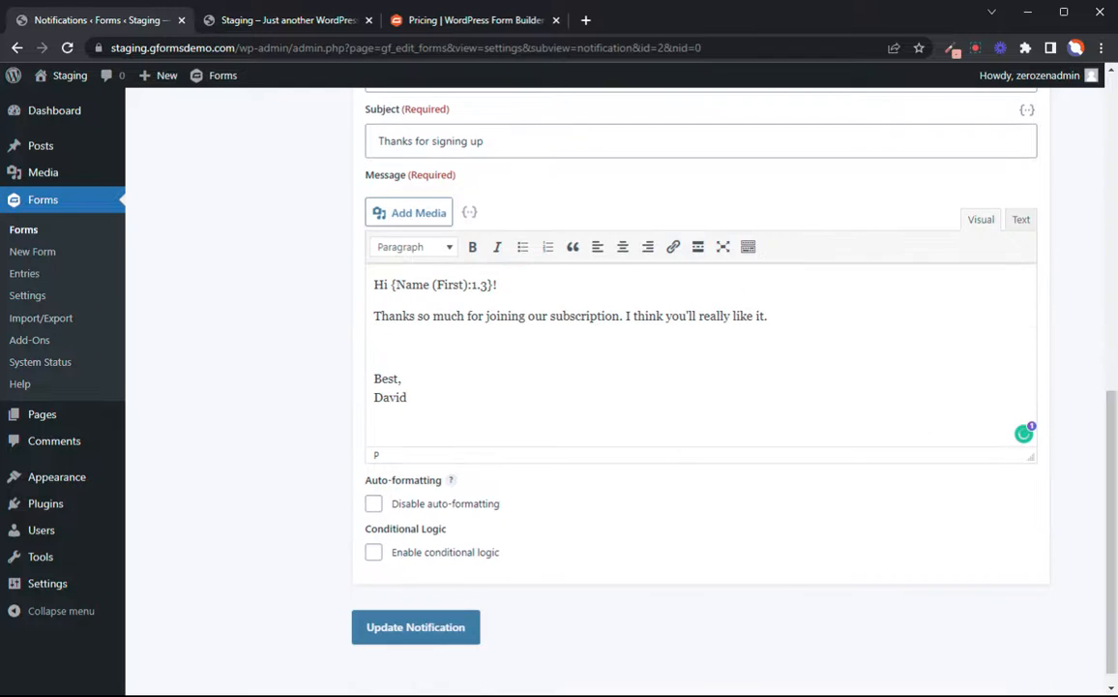
pyautogui.click(373, 552)
pyautogui.scroll(-2, 534, 581)
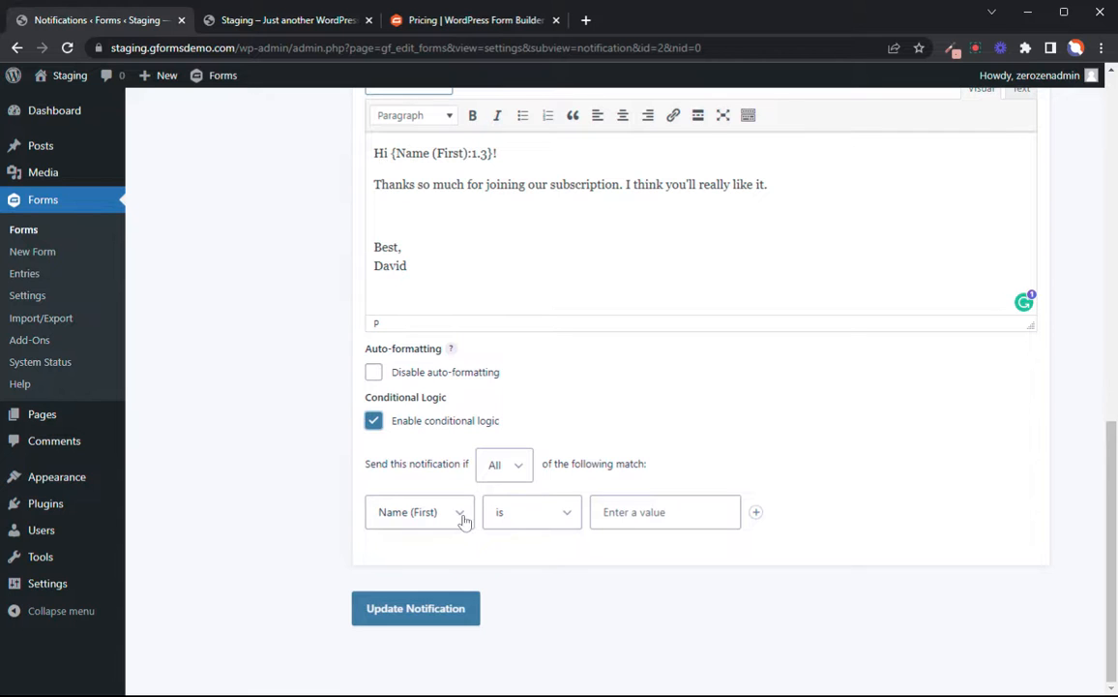
# - Disable conditional logic and attempt to save the notification
pyautogui.click(375, 421)
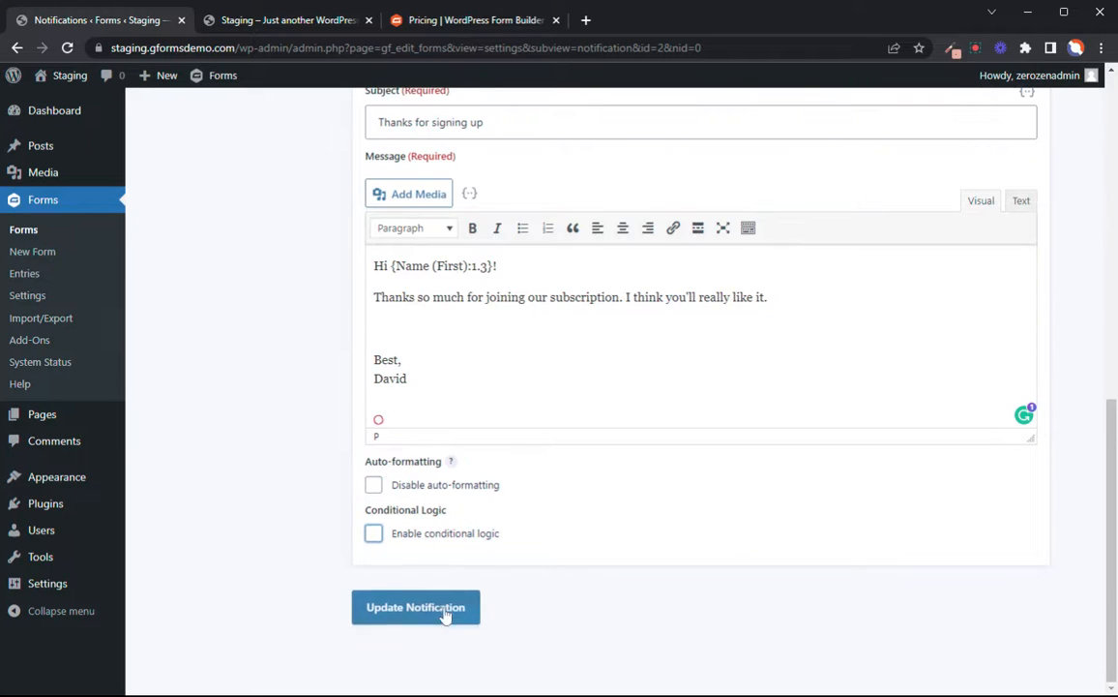
pyautogui.click(438, 609)
pyautogui.scroll(-4, 552, 551)
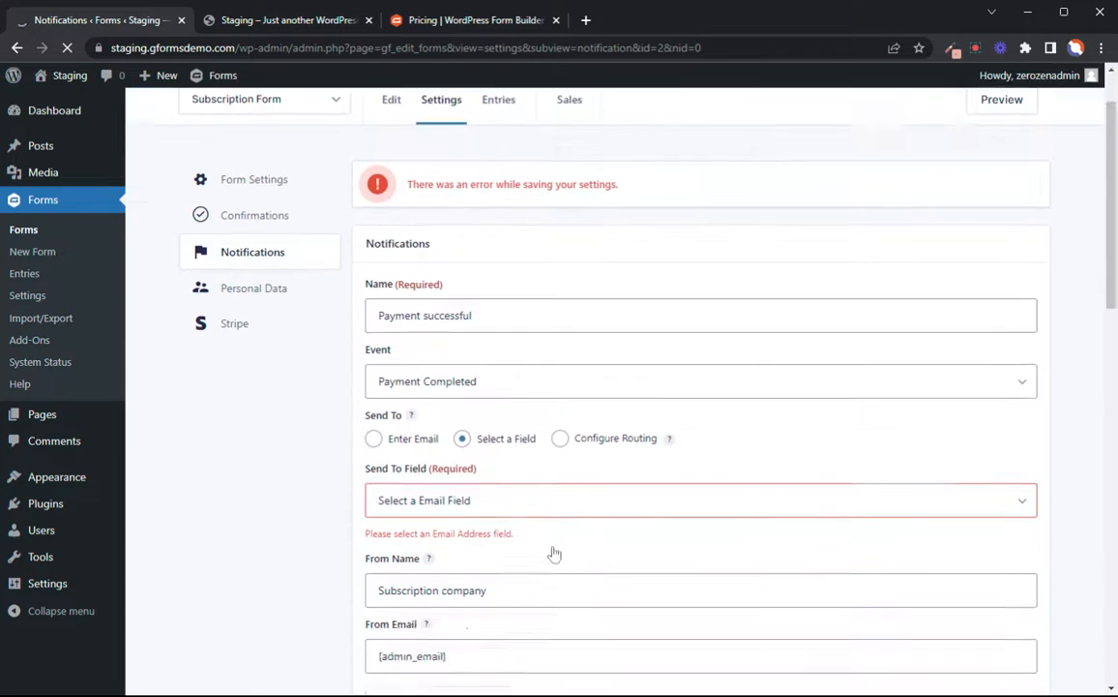
# - Set Send To Field to Email and re-enable conditional logic
pyautogui.click(449, 192)
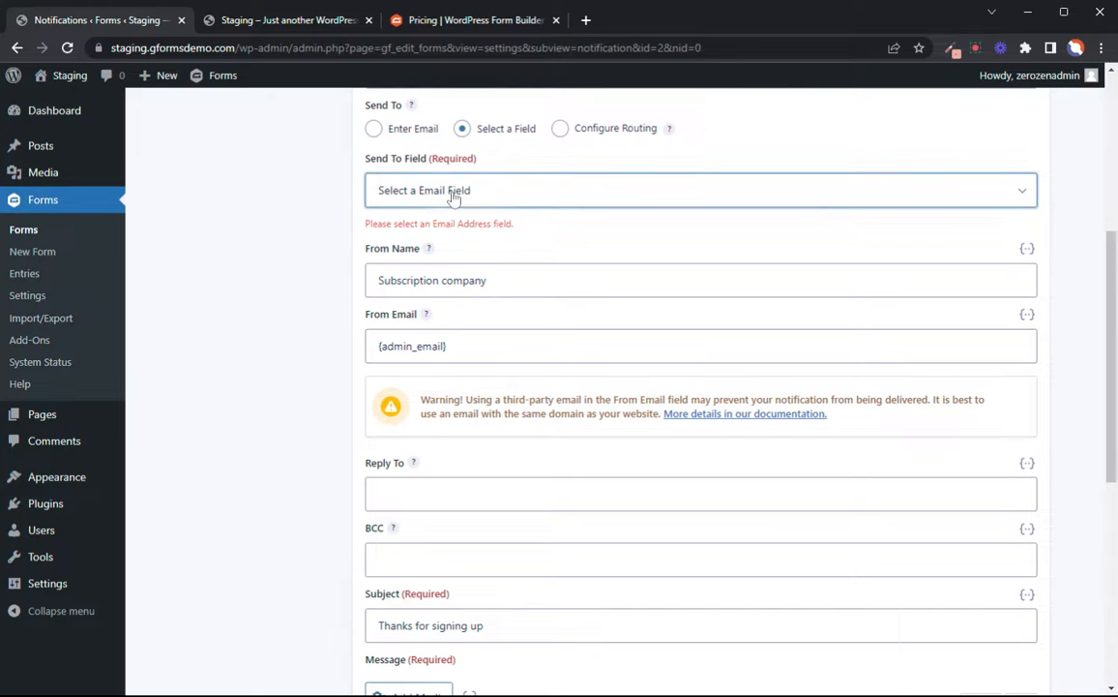
pyautogui.click(449, 219)
pyautogui.scroll(-5, 442, 462)
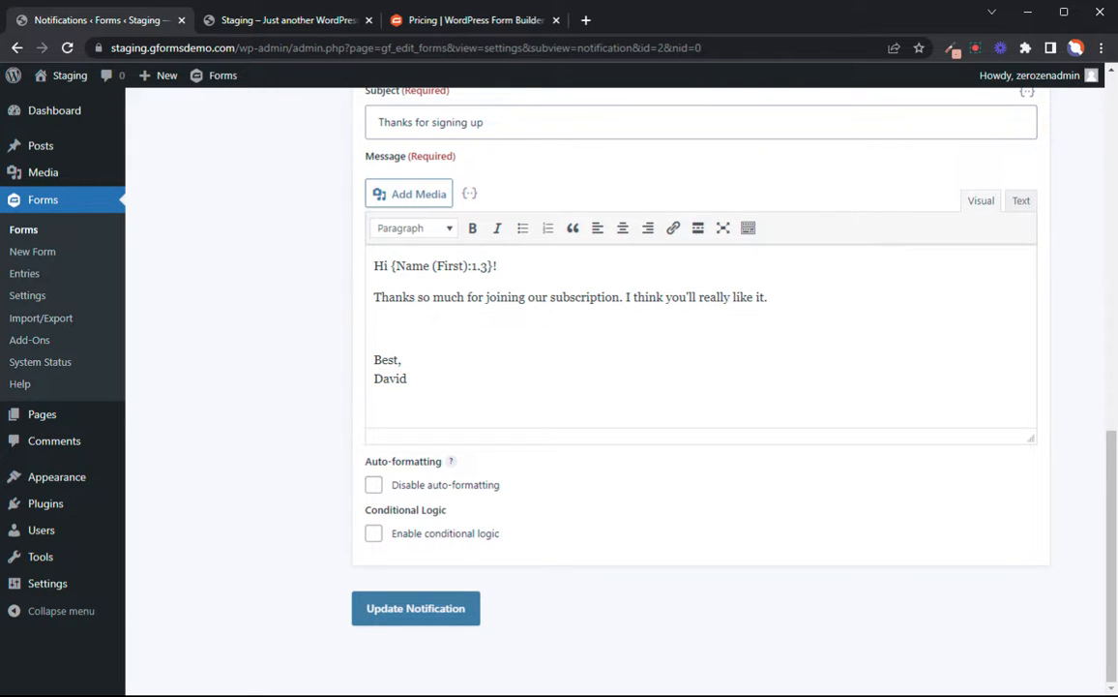
pyautogui.click(374, 533)
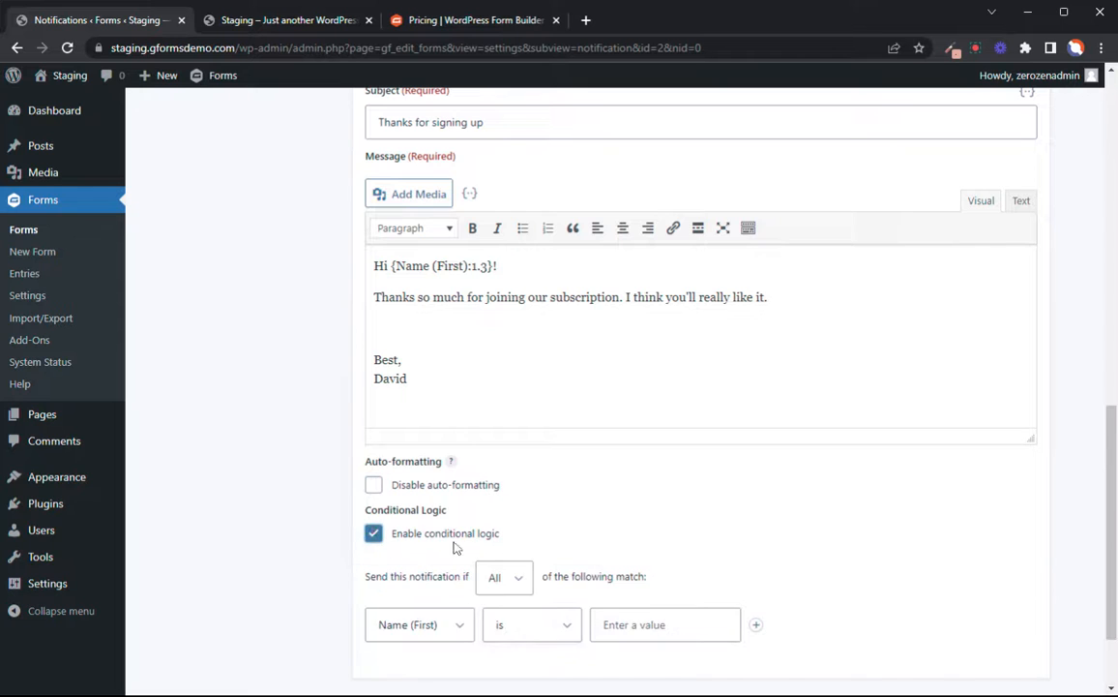
pyautogui.scroll(3, 456, 548)
pyautogui.scroll(3, 414, 270)
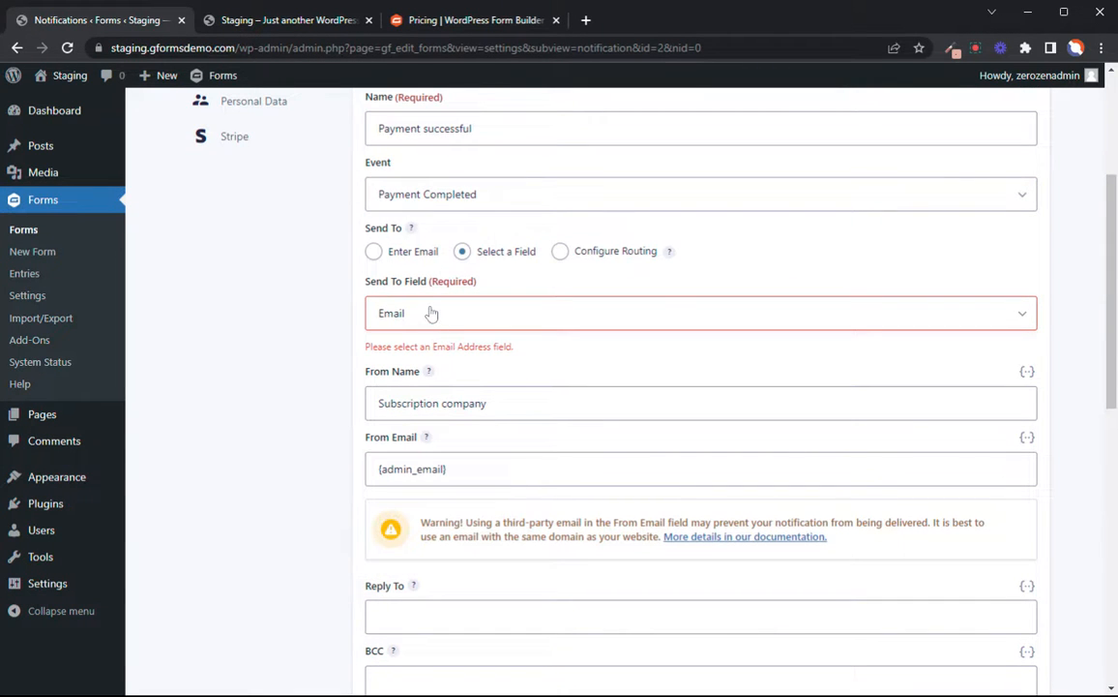
pyautogui.scroll(-10, 431, 312)
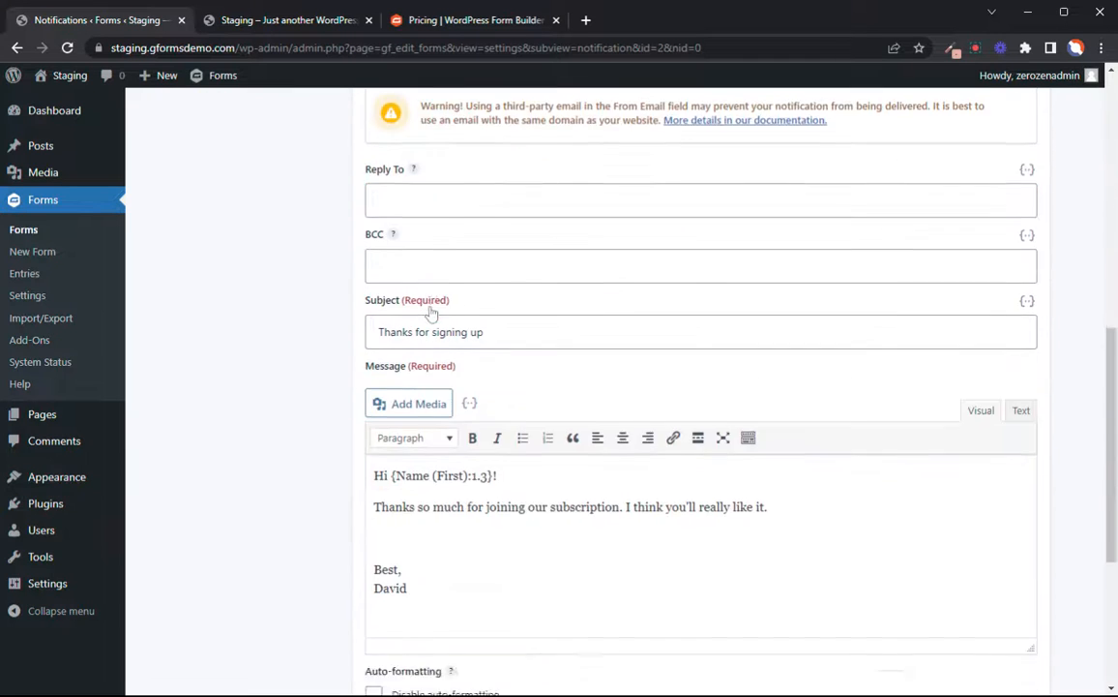
pyautogui.click(462, 514)
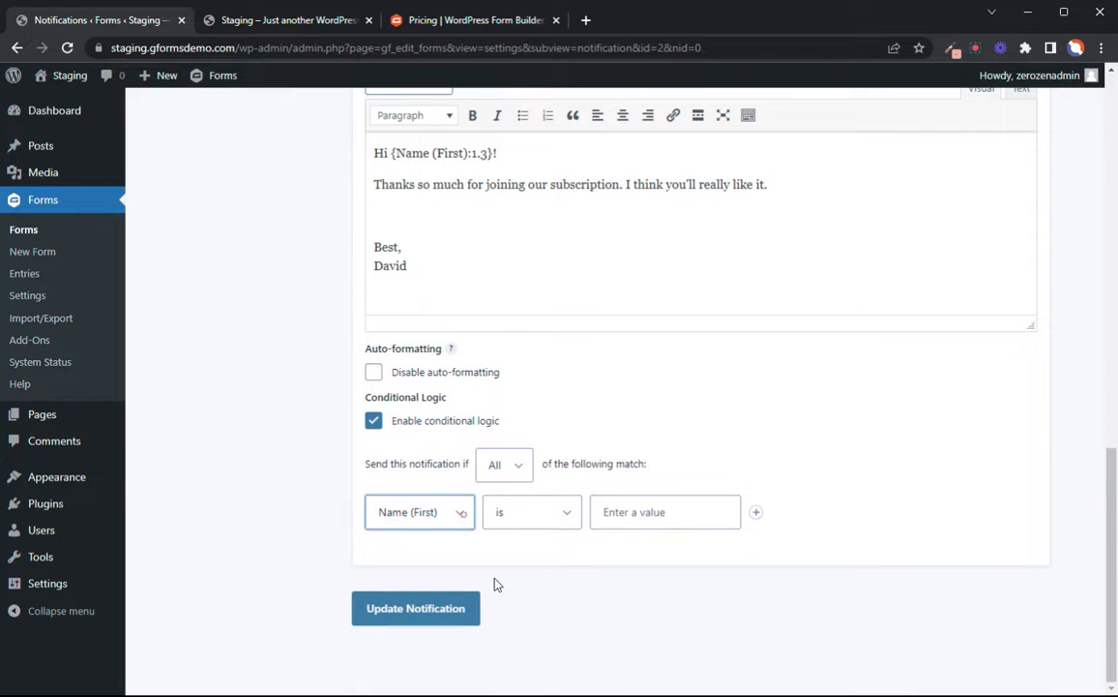
# - Set the condition to Product Name is First Choice and update the notification
pyautogui.click(476, 560)
pyautogui.click(645, 513)
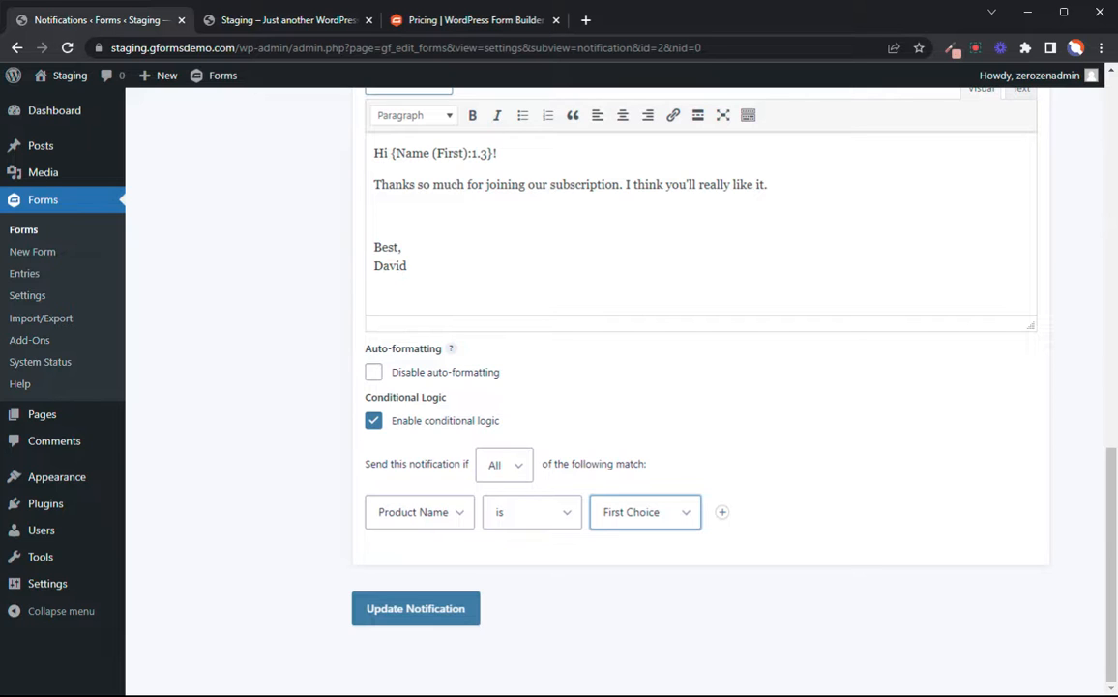
pyautogui.click(434, 611)
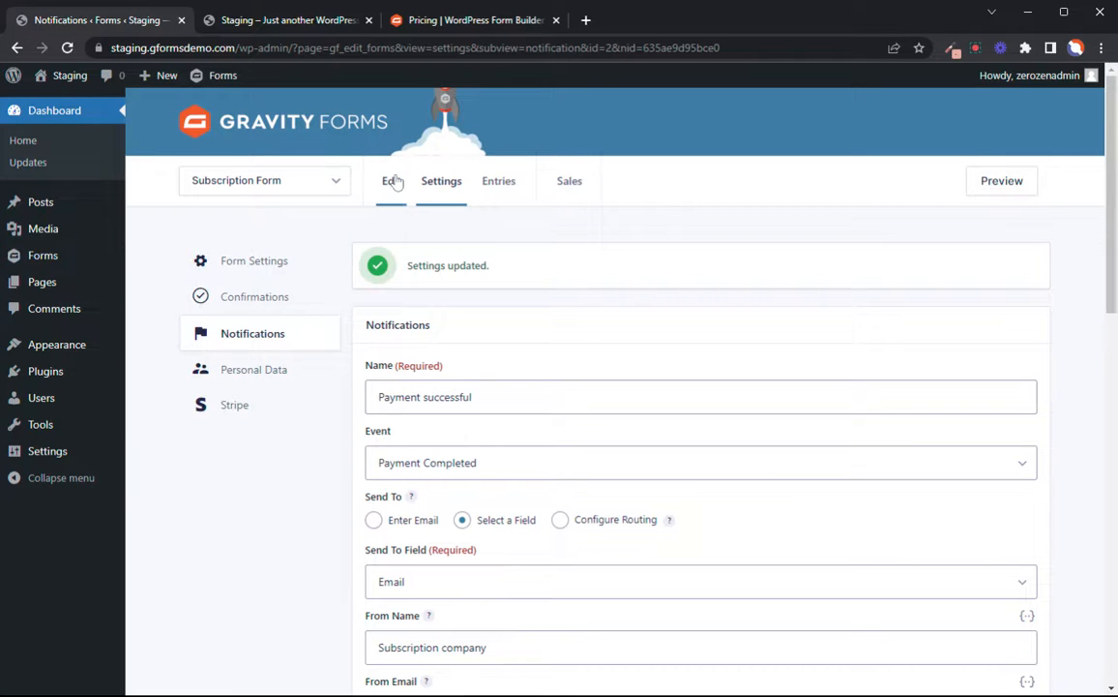
# - From Pages, view the Sample Page, edit it, and close the block editor welcome tour
pyautogui.moveTo(53, 208)
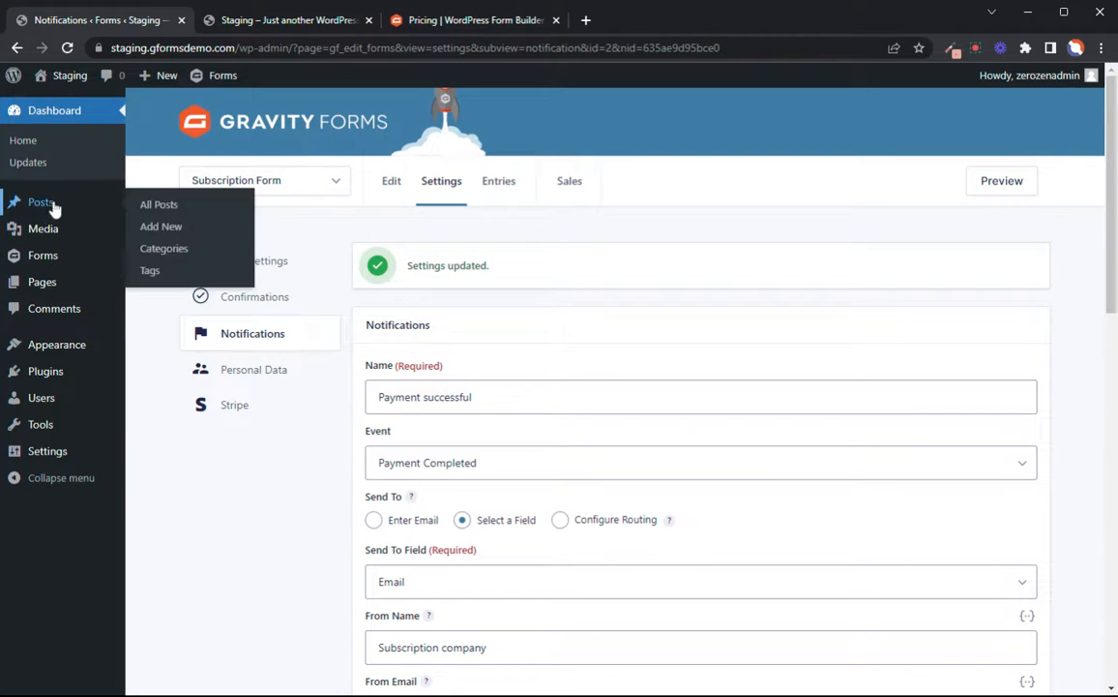
pyautogui.click(43, 280)
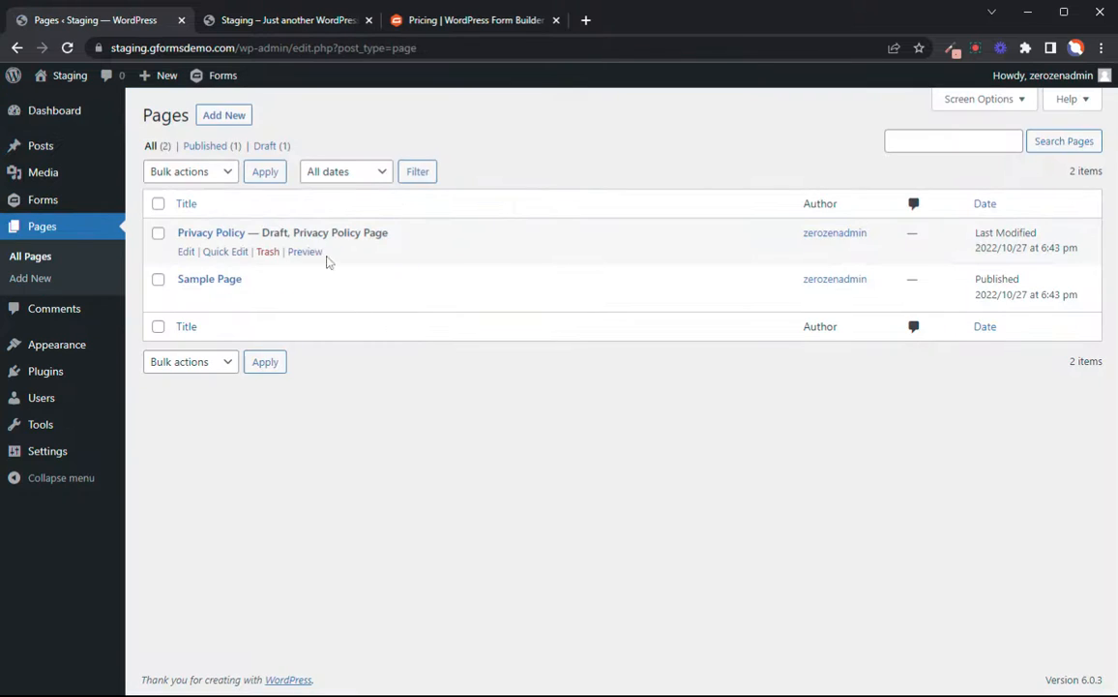
pyautogui.click(297, 299)
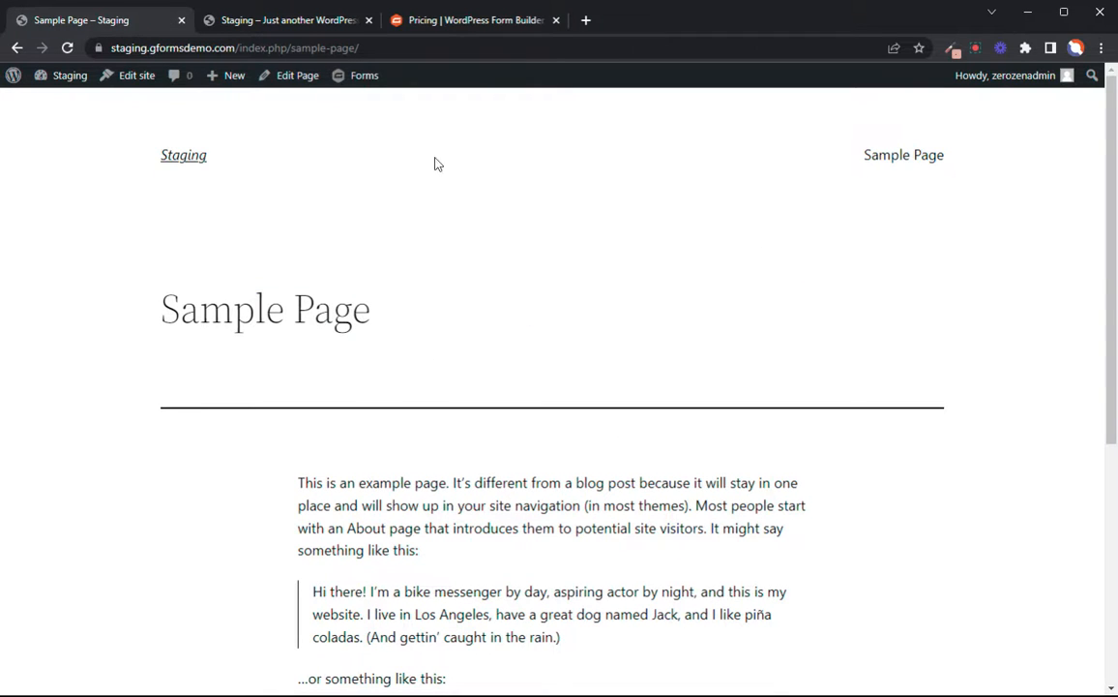
pyautogui.click(291, 80)
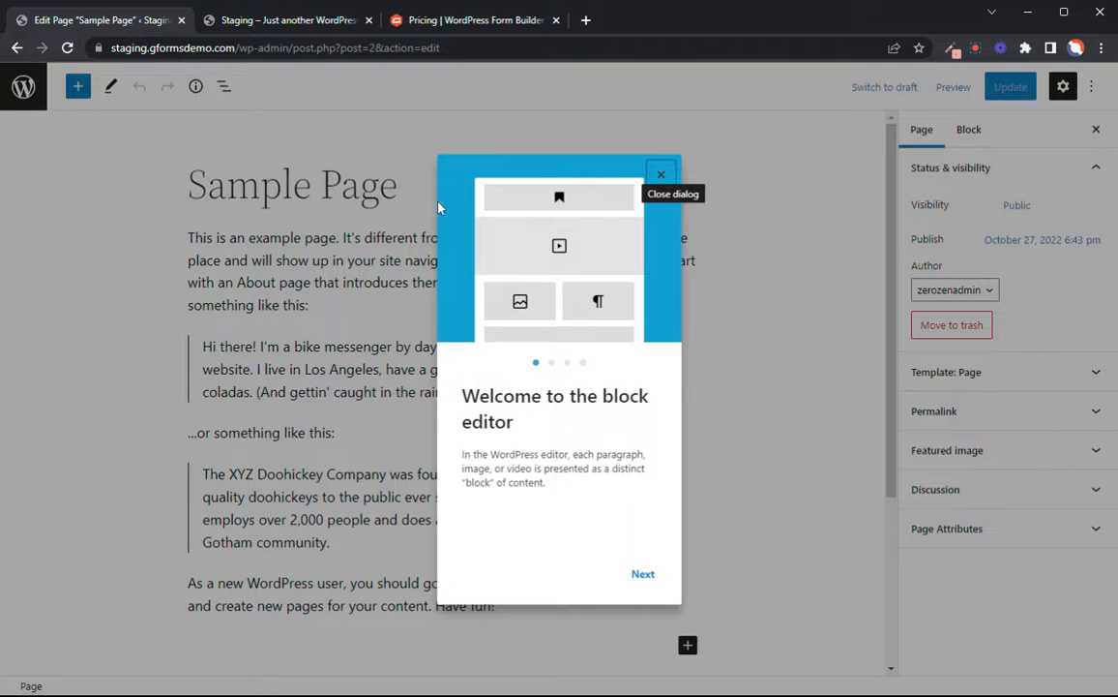
pyautogui.click(661, 174)
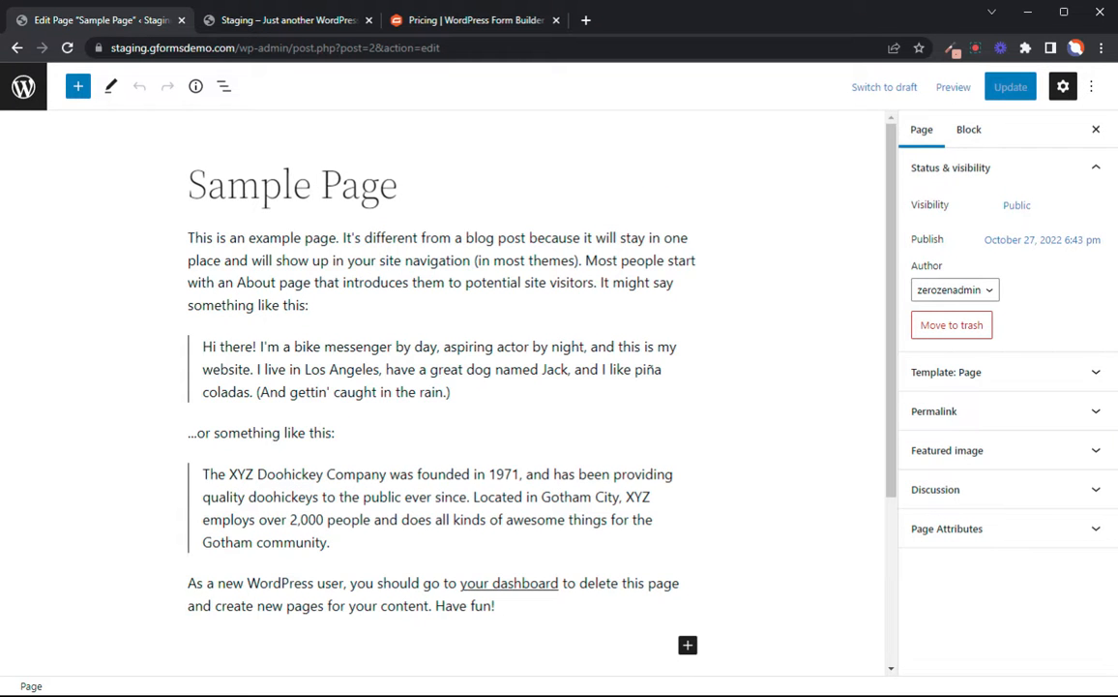
# - Remove the bike messenger quote and the introductory example-page paragraph from the Sample Page
pyautogui.click(297, 251)
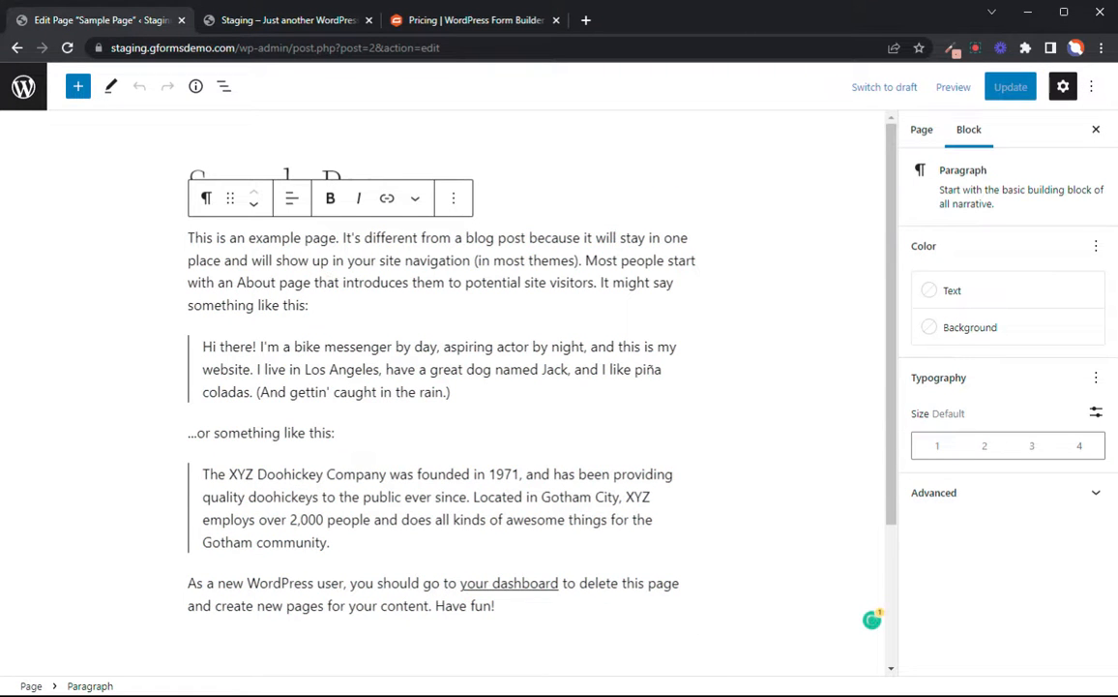
pyautogui.moveTo(254, 347); pyautogui.dragTo(175, 174)
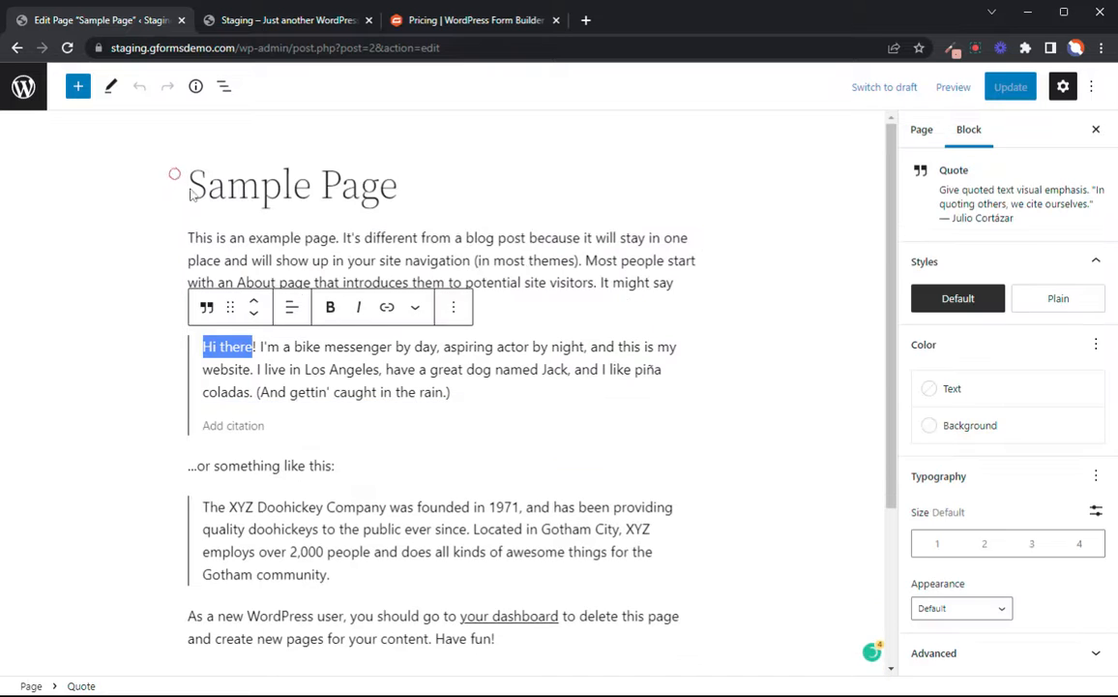
pyautogui.click(453, 308)
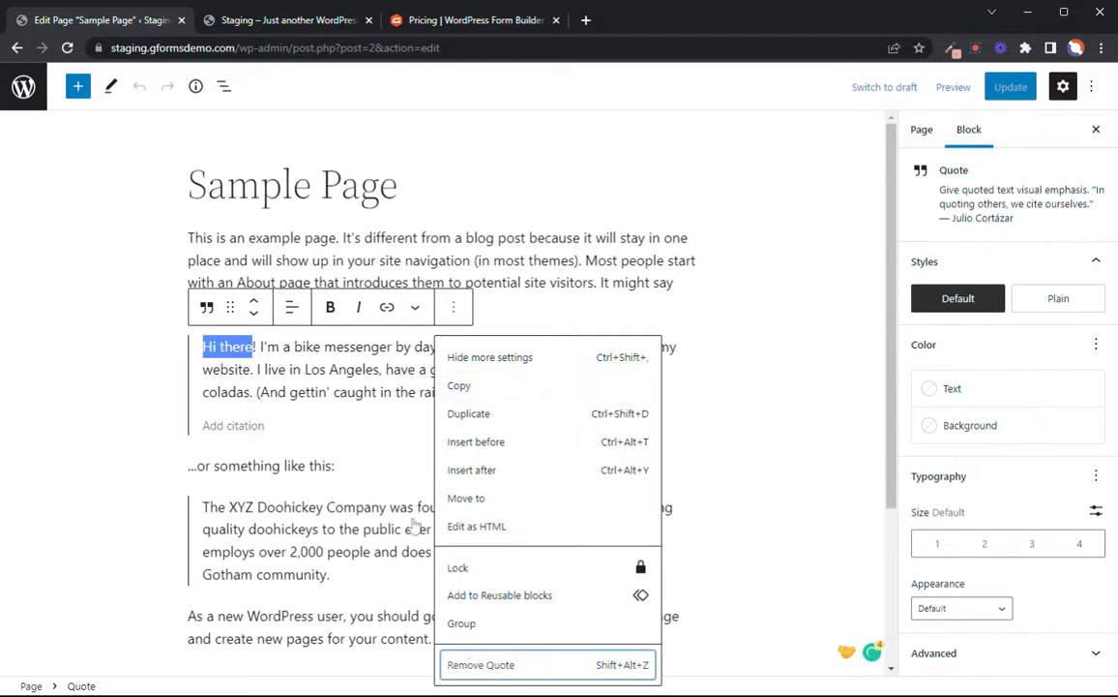
pyautogui.click(437, 665)
pyautogui.click(311, 282)
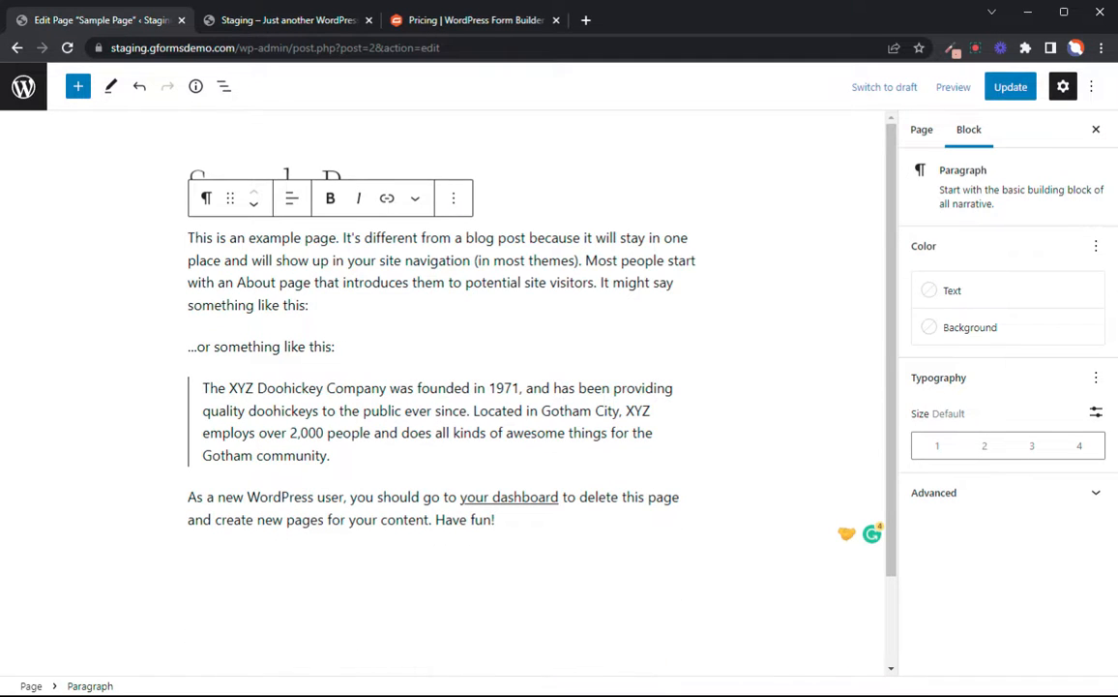
pyautogui.click(454, 198)
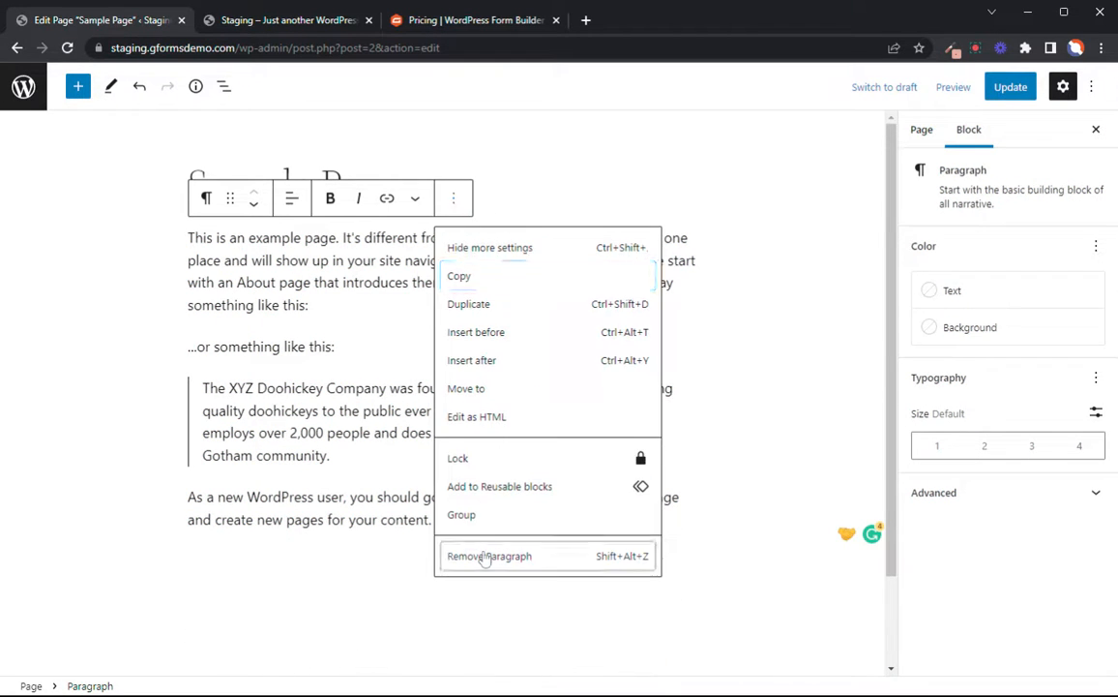
pyautogui.click(482, 555)
# - Remove the XYZ Doohickey company quote and the 'As a new WordPress user' paragraph
pyautogui.click(319, 240)
pyautogui.click(380, 298)
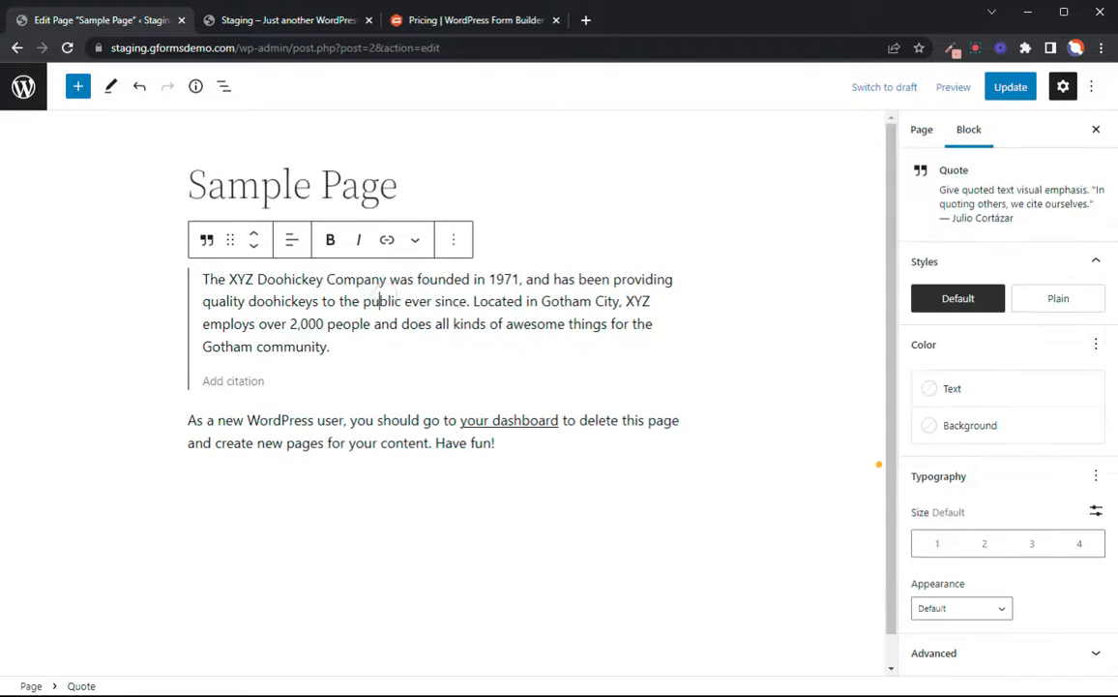
pyautogui.click(454, 242)
pyautogui.click(477, 600)
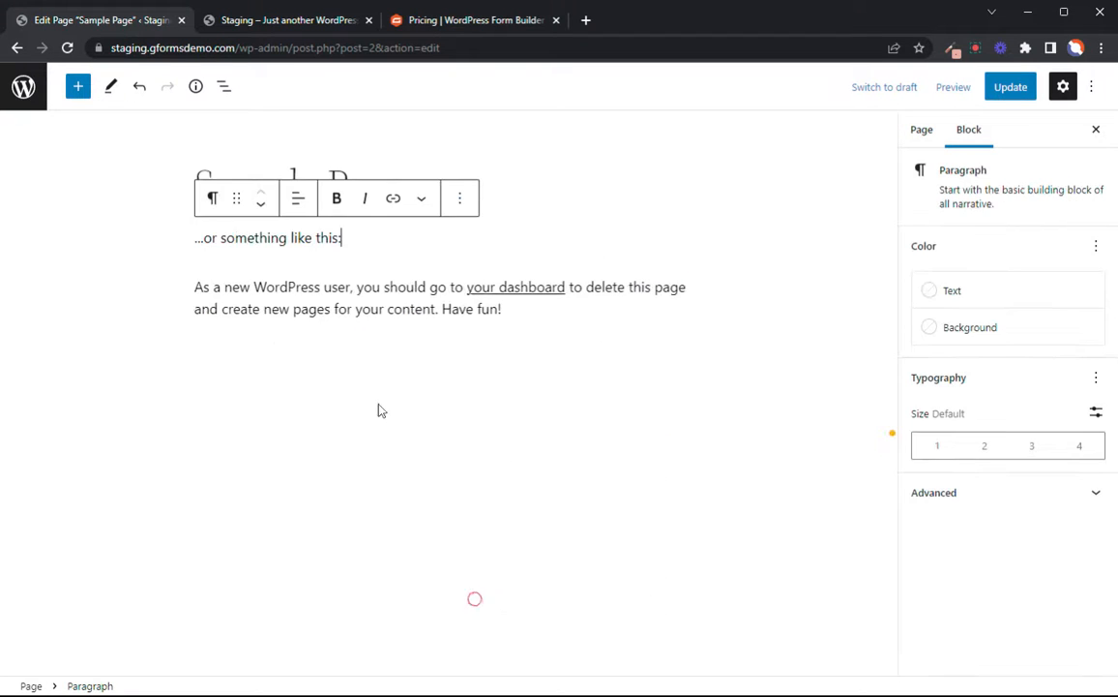
pyautogui.click(459, 239)
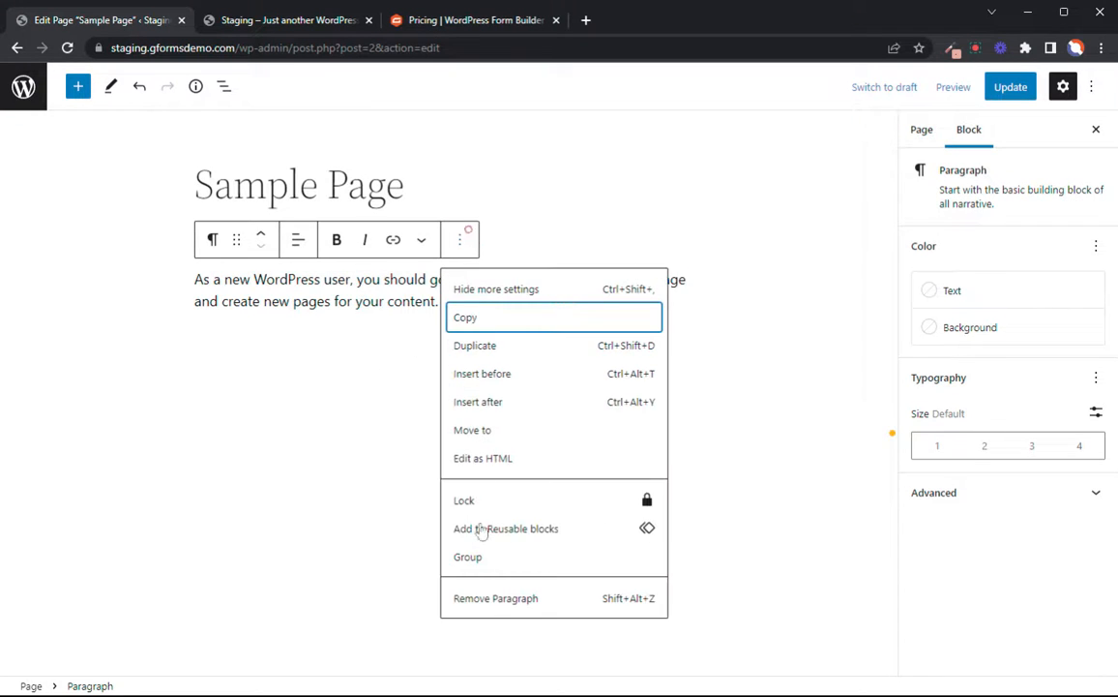
pyautogui.click(492, 598)
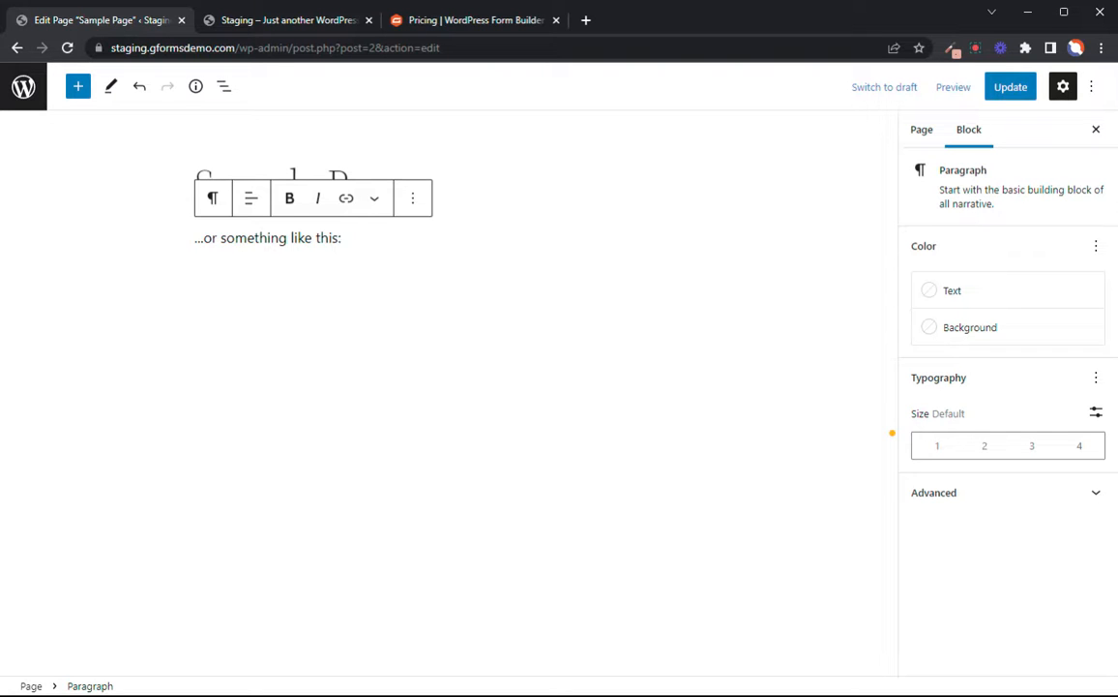
# - Delete the remaining '...or something like this:' paragraph, update the page, and return to the live Sample Page
pyautogui.click(412, 197)
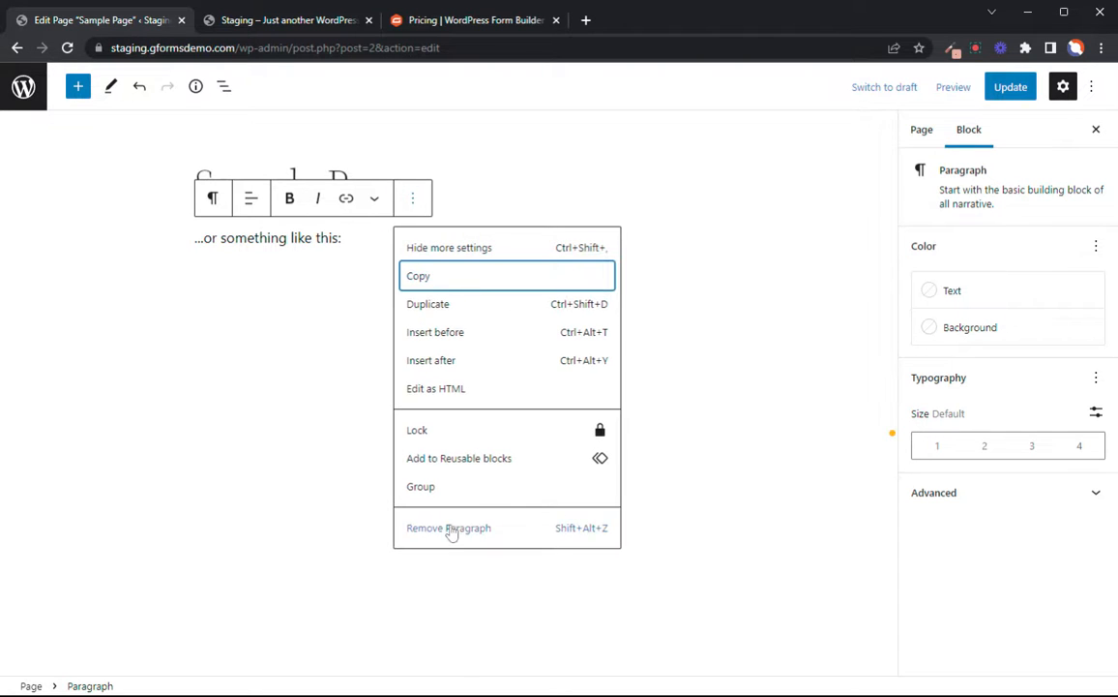
pyautogui.click(450, 529)
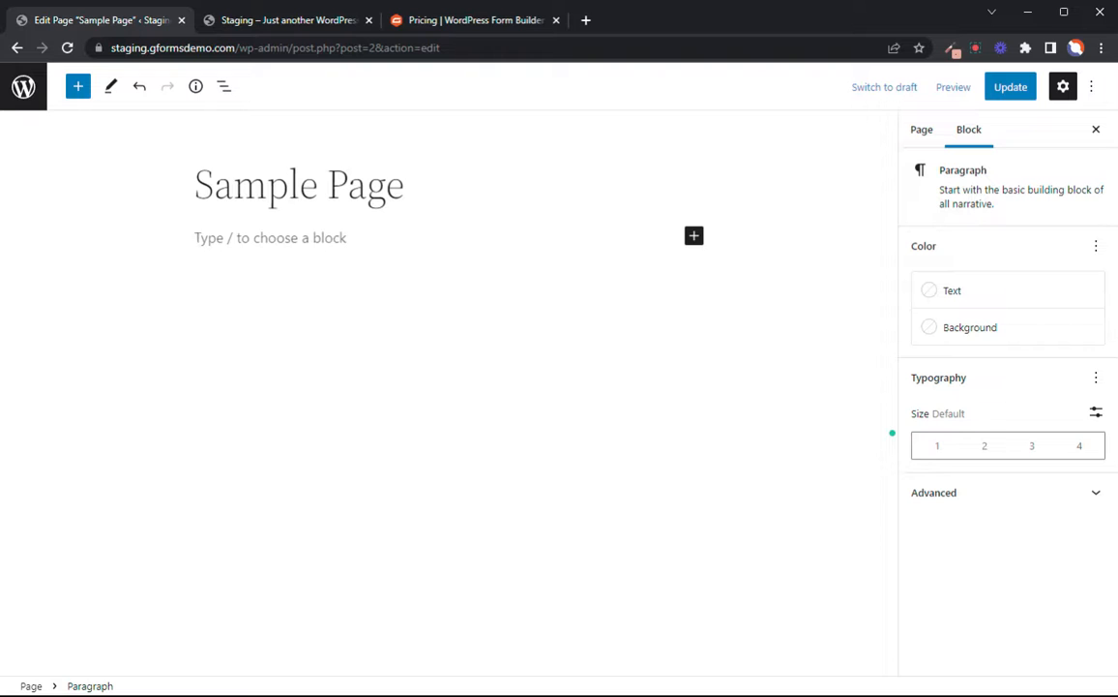
pyautogui.click(287, 234)
pyautogui.click(1009, 87)
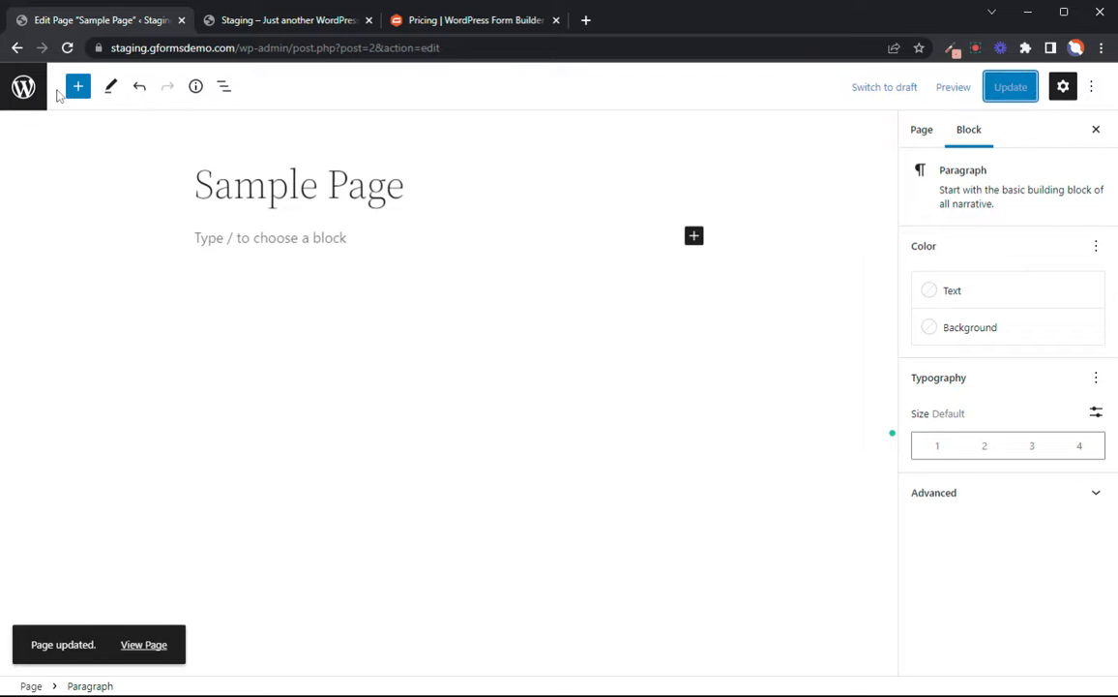
pyautogui.click(17, 47)
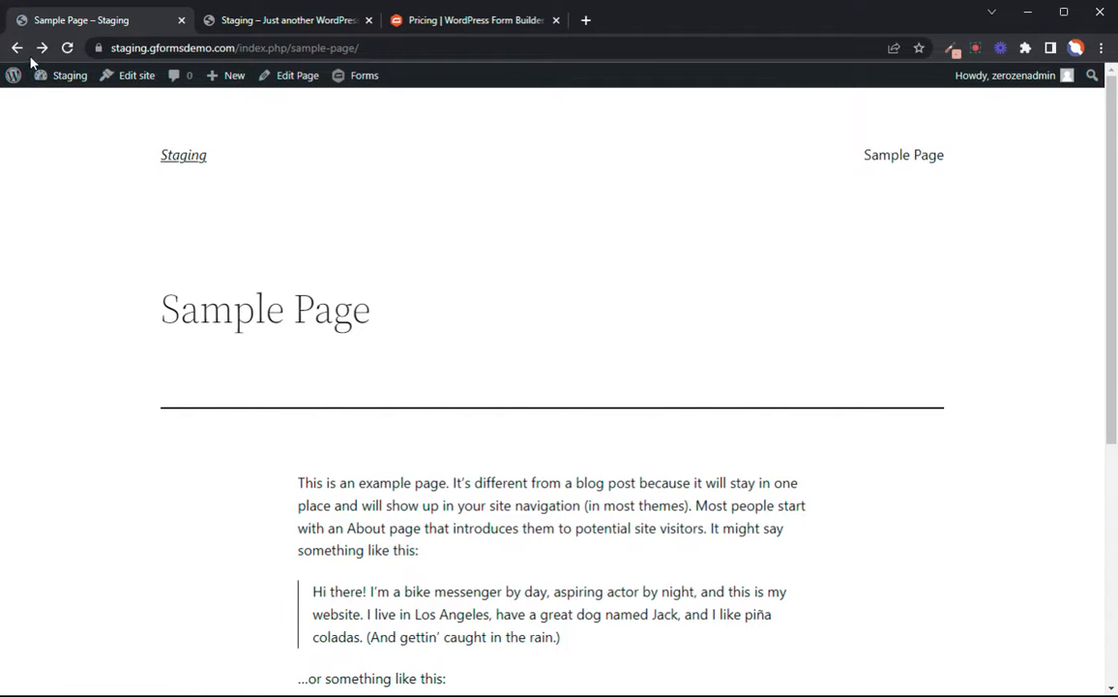
# - Navigate from the Sample Page back to the Pages list and into Forms > Forms
pyautogui.click(17, 48)
pyautogui.click(70, 77)
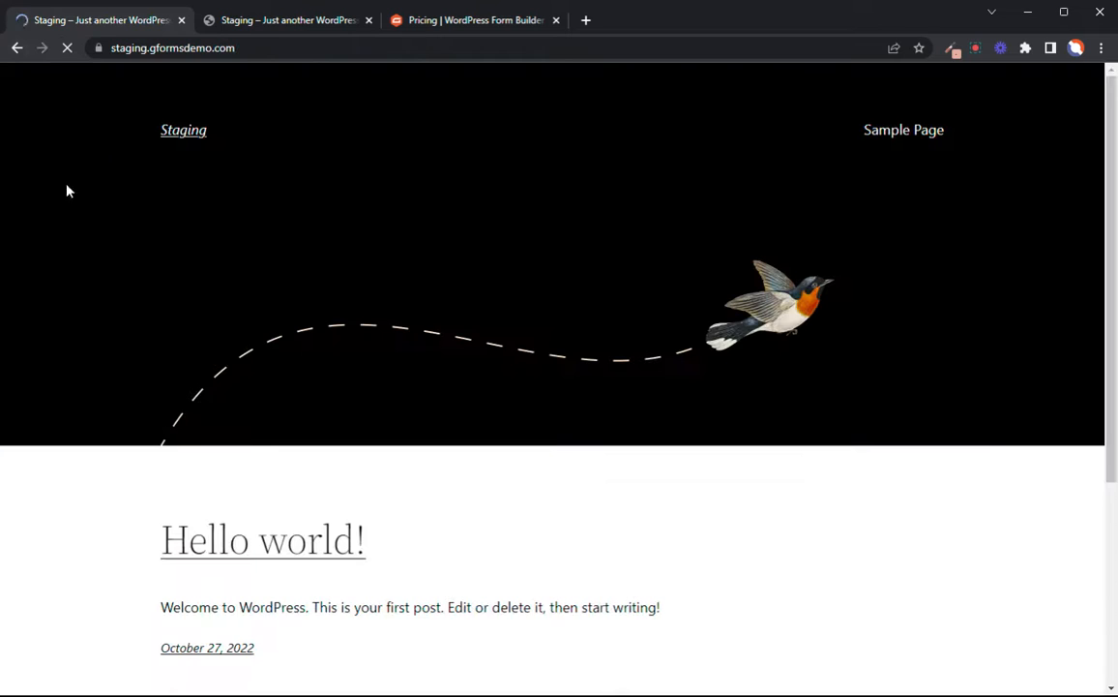
pyautogui.click(18, 47)
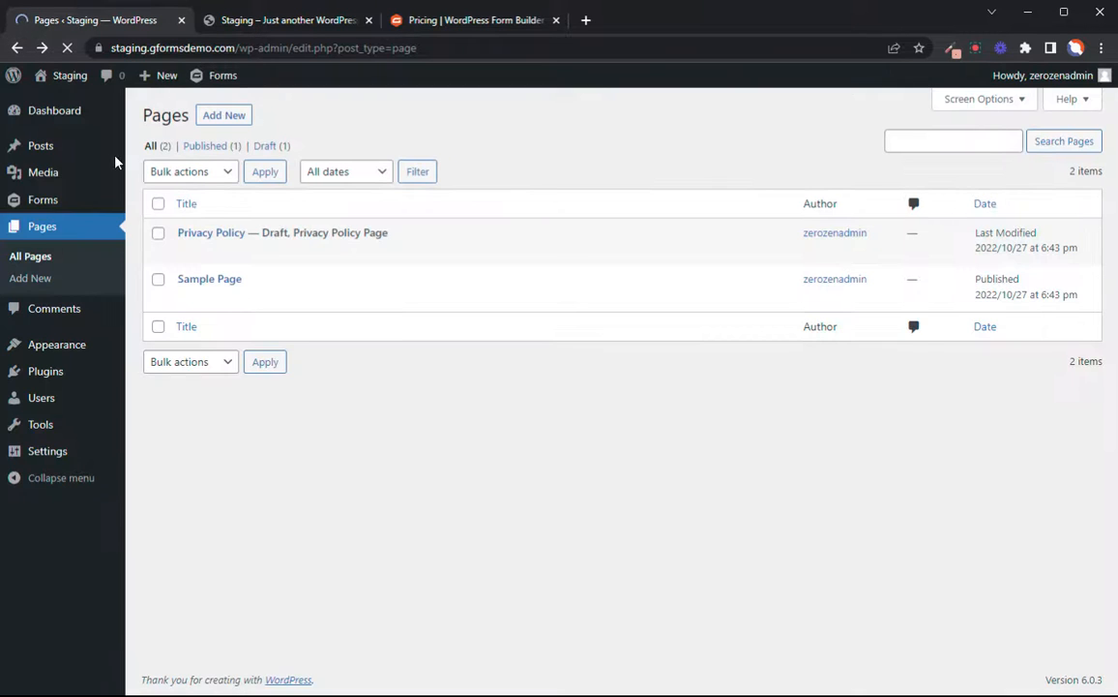
pyautogui.moveTo(44, 205)
pyautogui.click(154, 203)
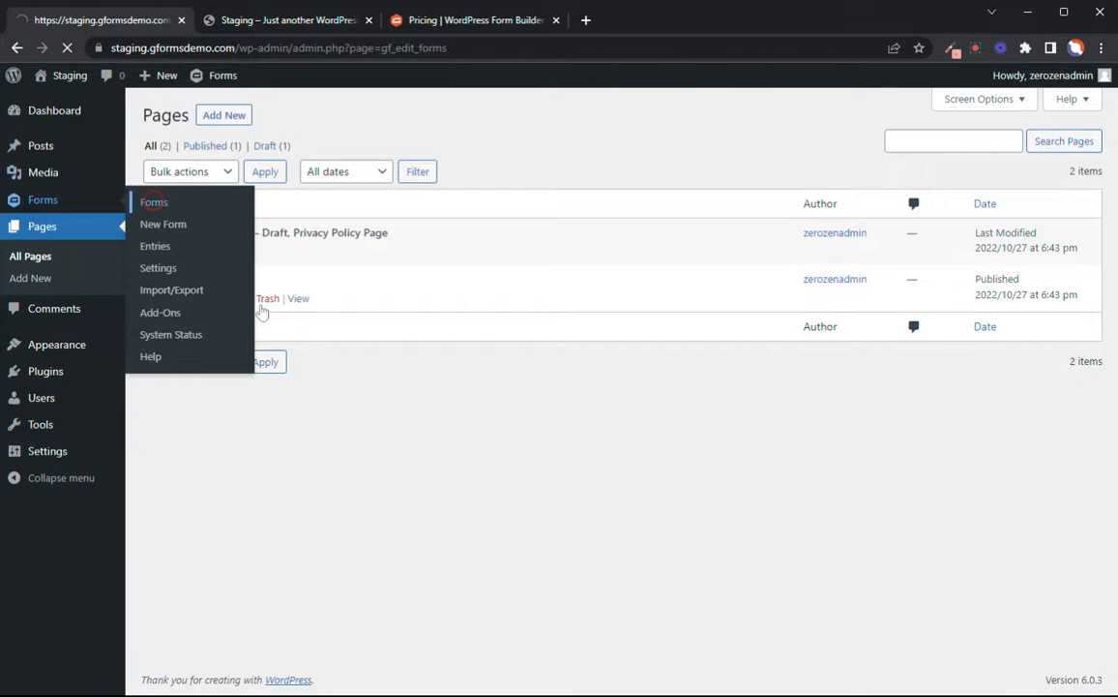
pyautogui.moveTo(369, 383)
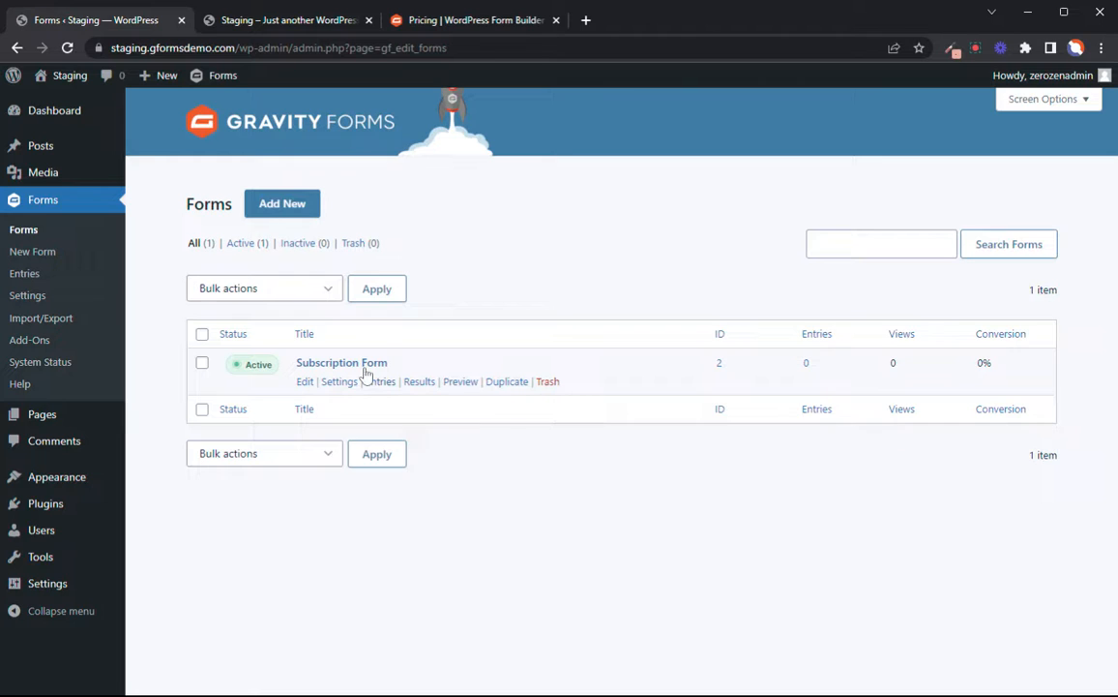
pyautogui.moveTo(334, 390)
# - Preview the Subscription Form in a new tab and enter a sample first and last name
pyautogui.click(454, 382)
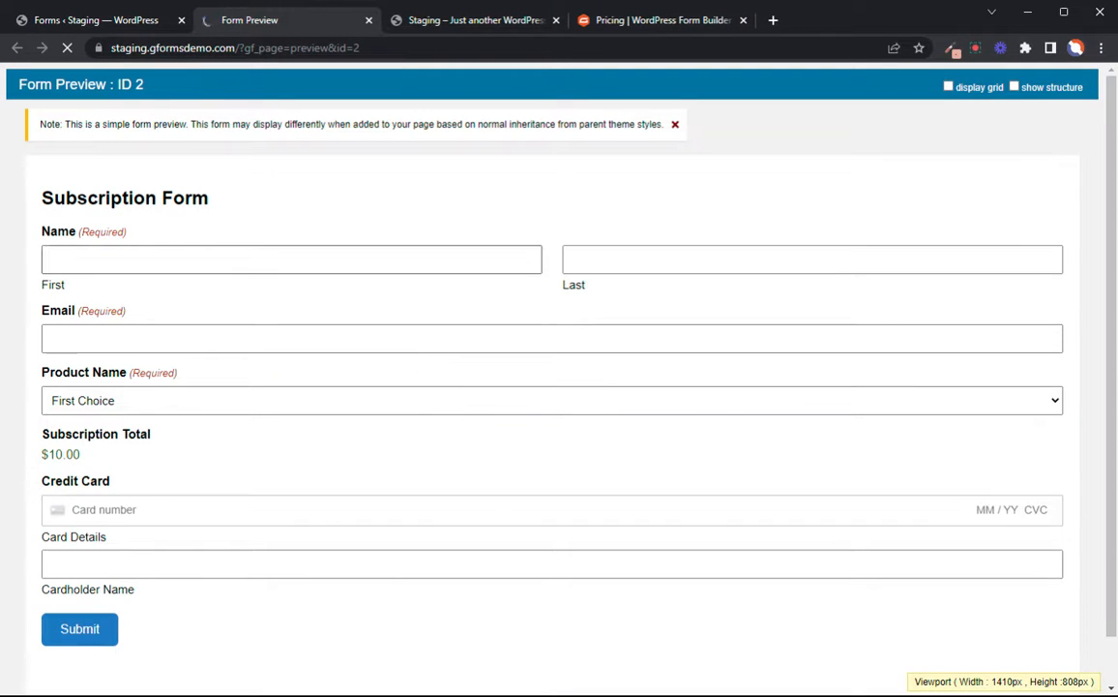
pyautogui.write('David')
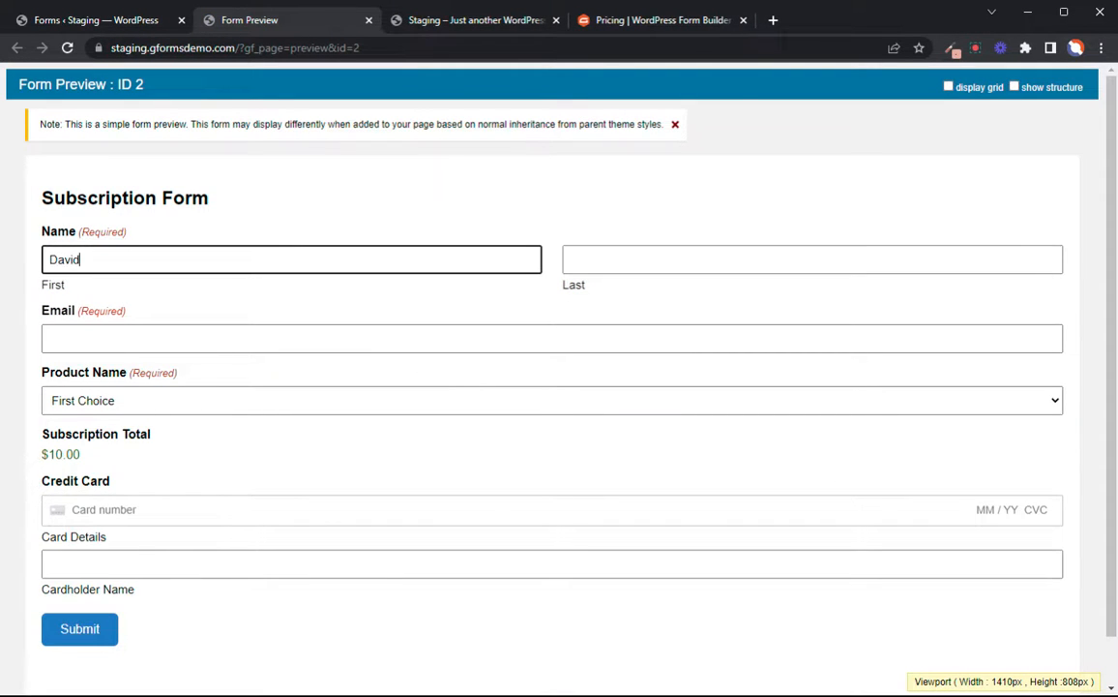
pyautogui.press('Tab')
pyautogui.write('Hurley')
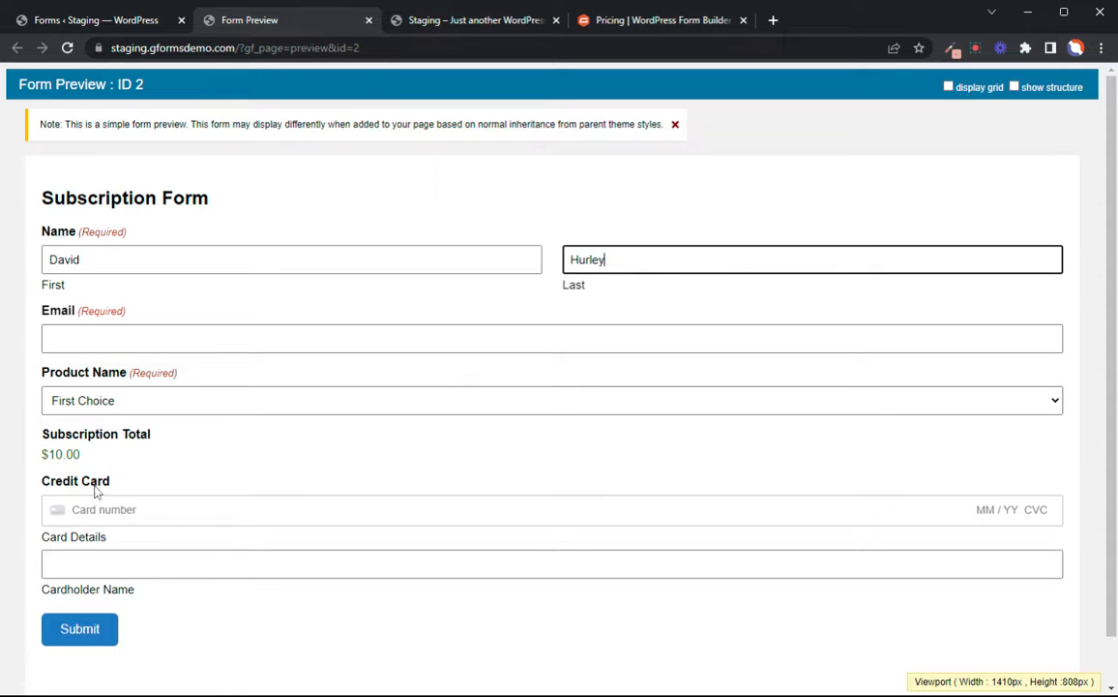
# - Select the Card number and Cardholder Name fields, then return to the Gravity Forms list
pyautogui.click(133, 512)
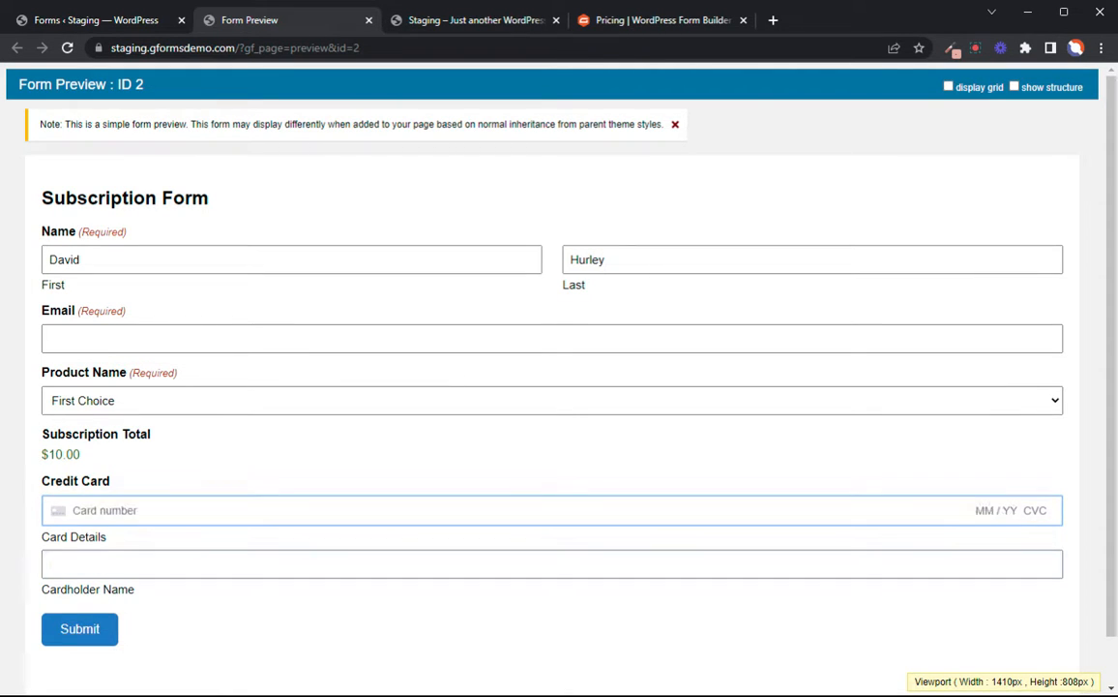
pyautogui.click(113, 564)
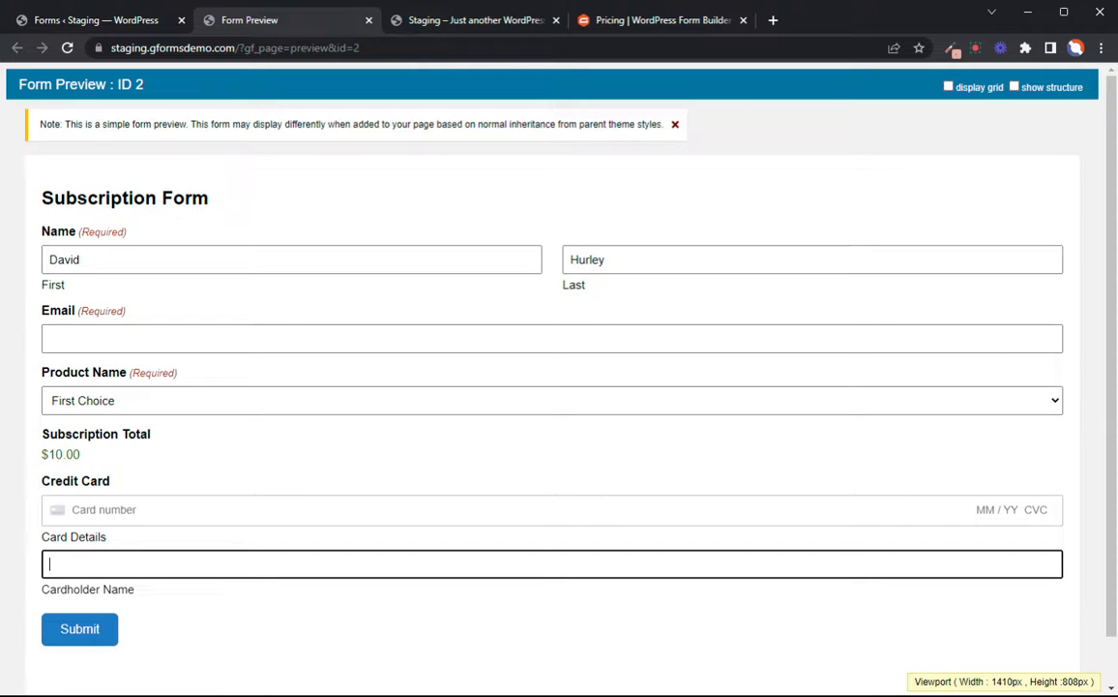
pyautogui.click(98, 21)
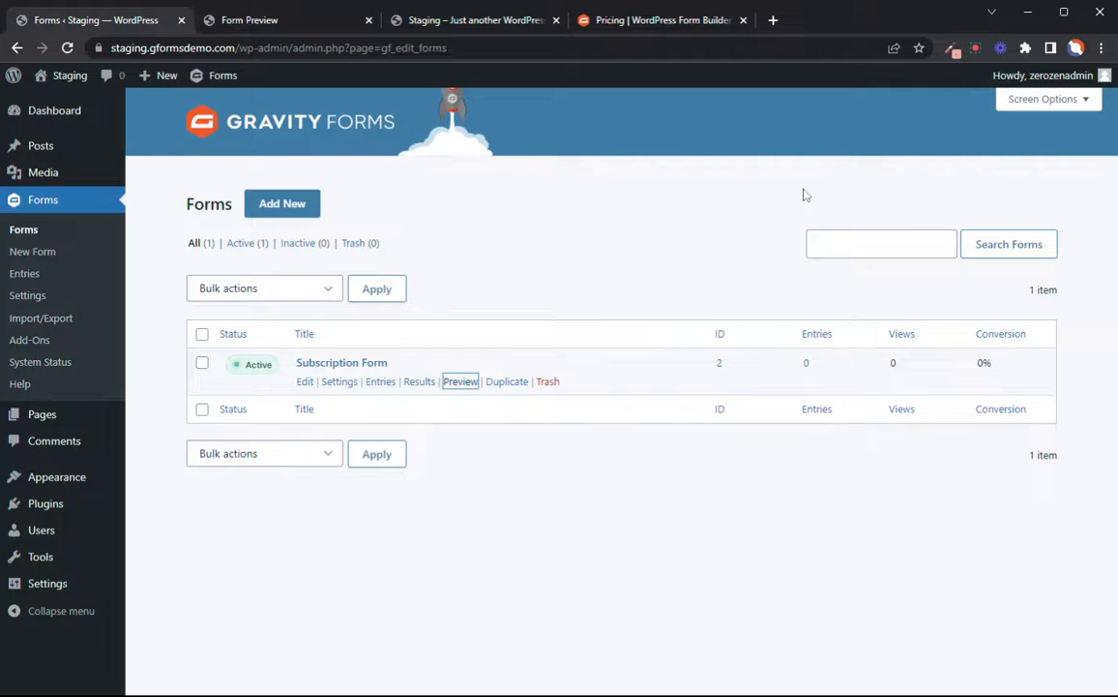
pyautogui.click(977, 48)
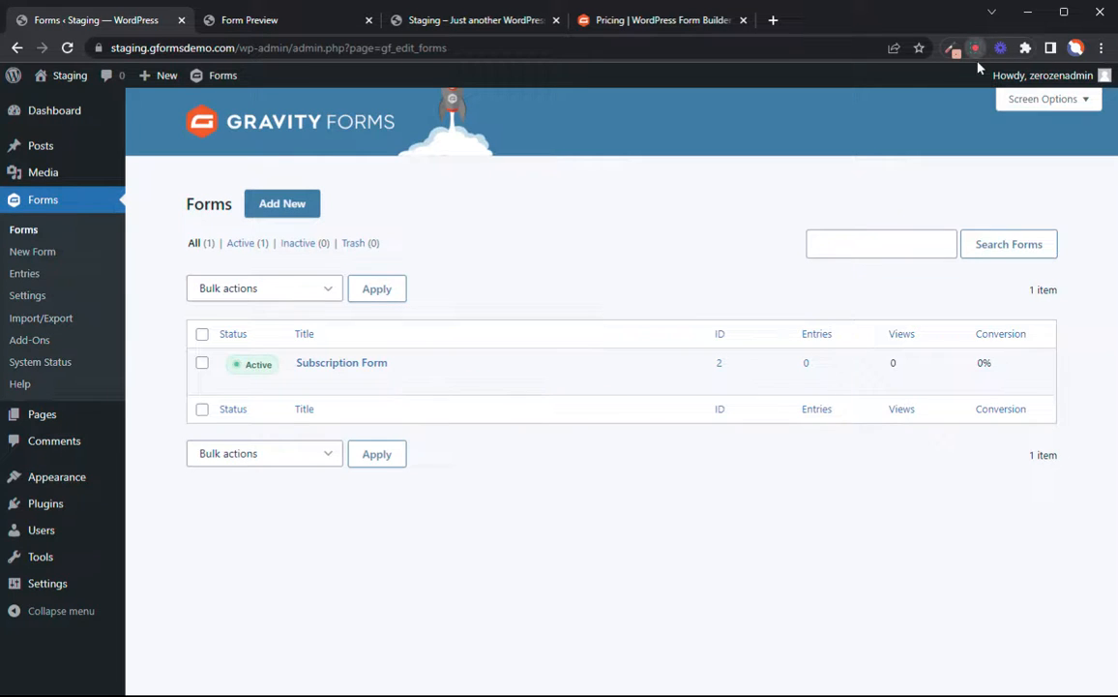